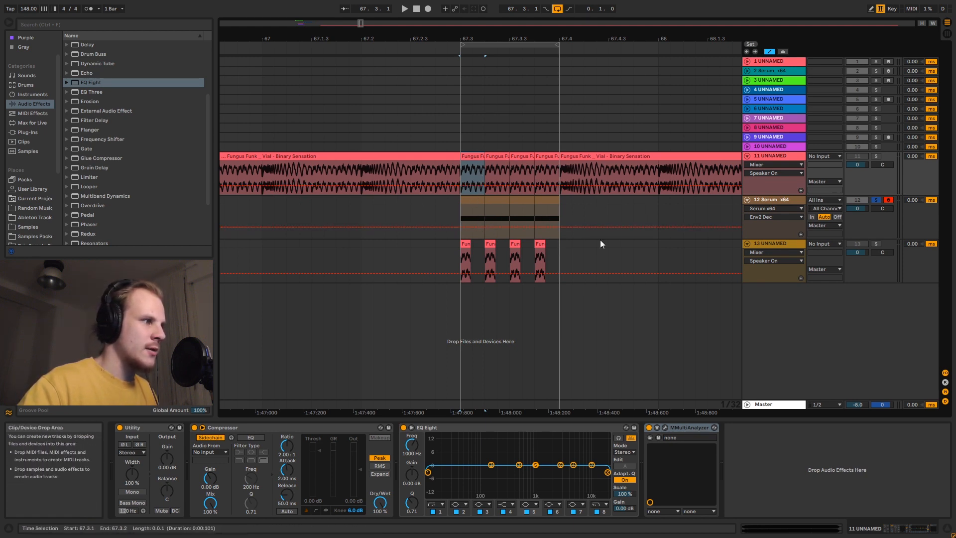
Step: Solo the reference audio on track 11 and play it from bar 69
{"action": "scroll", "coordinate": [538, 110], "scroll_direction": "right", "scroll_amount": 5}
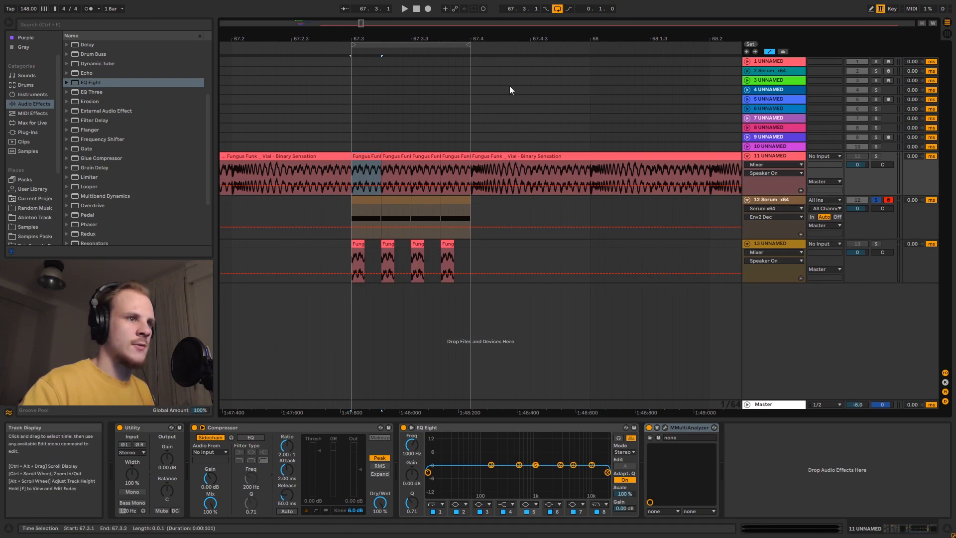
{"action": "left_click_drag", "start_coordinate": [466, 36], "coordinate": [414, 1]}
{"action": "left_click", "coordinate": [432, 163]}
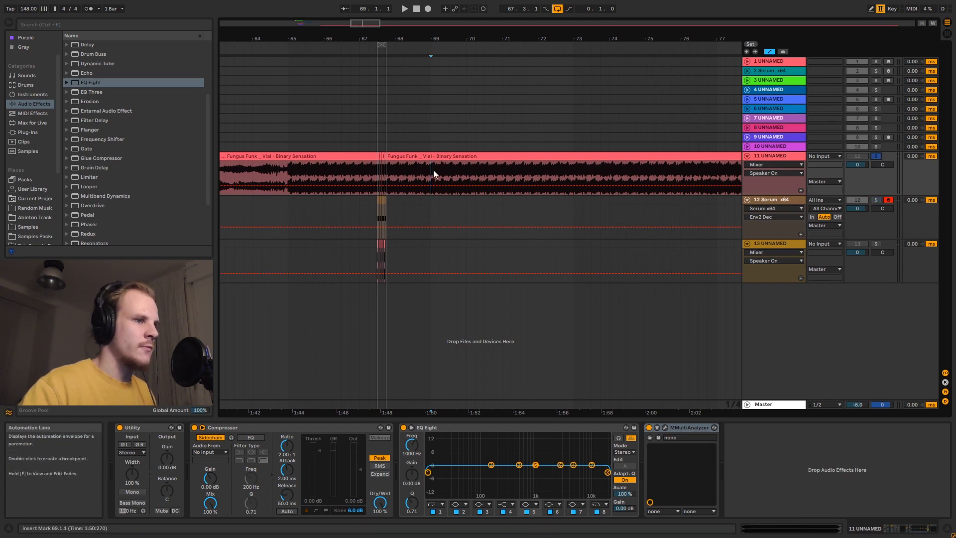
{"action": "key", "text": "space"}
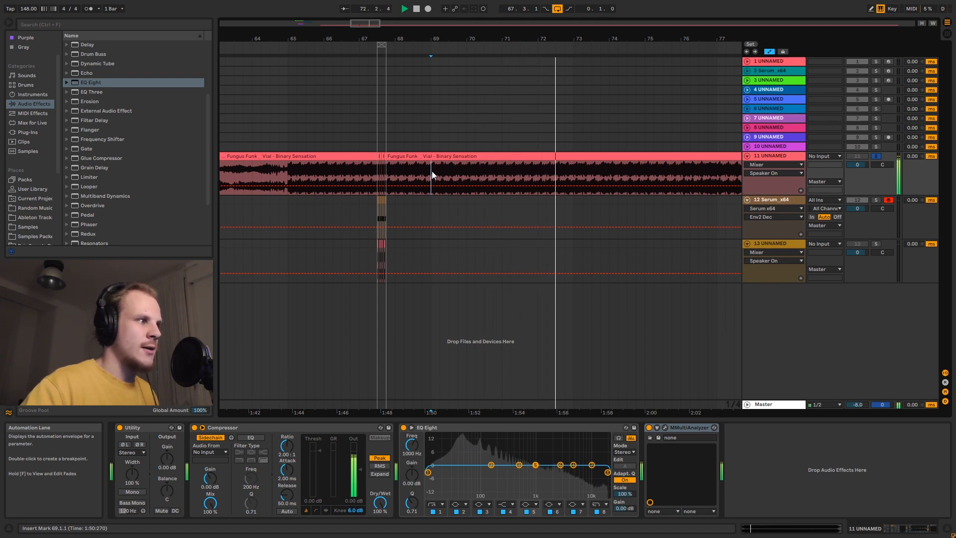
Step: Listen to the sliced reference clip on track 11 starting at 67.3.1, and stop playback
{"action": "double_click", "coordinate": [380, 33]}
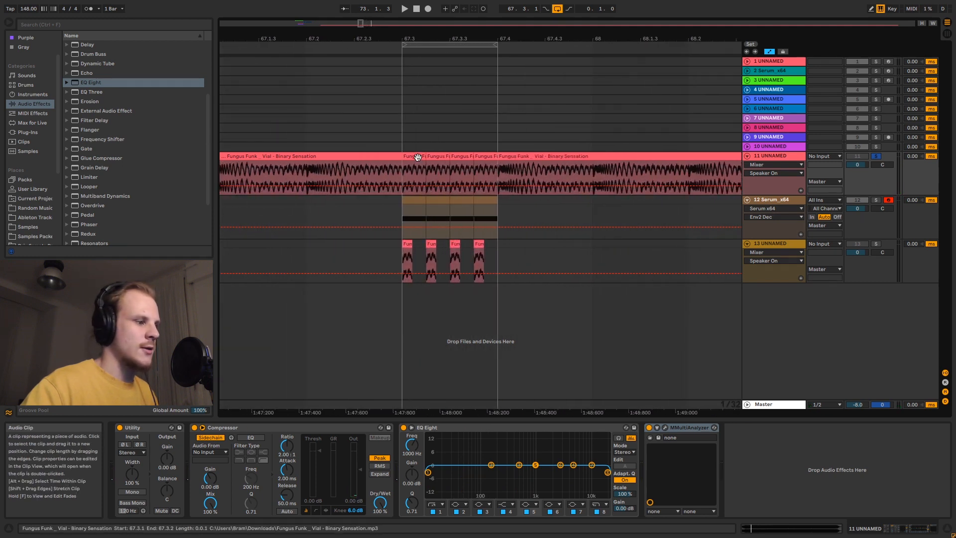
{"action": "key", "text": "space"}
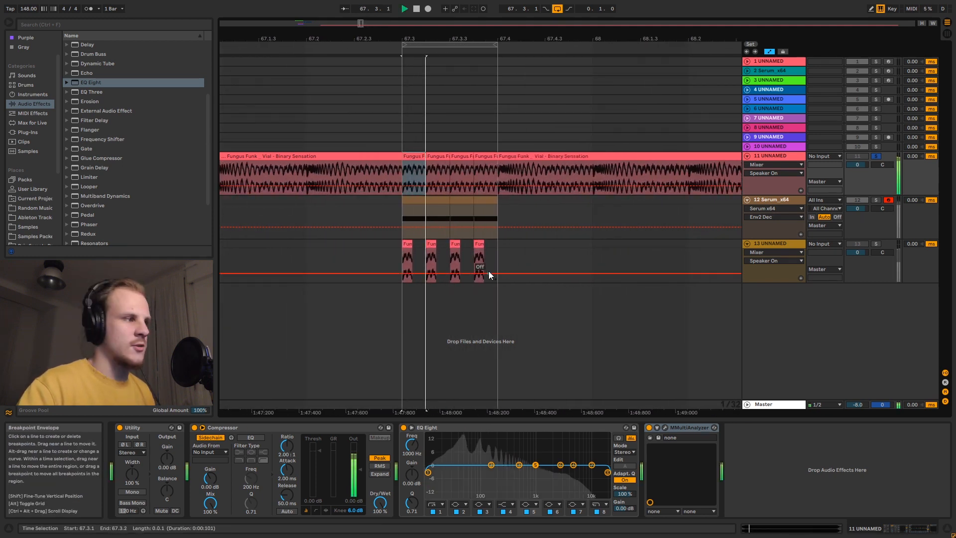
{"action": "key", "text": "space"}
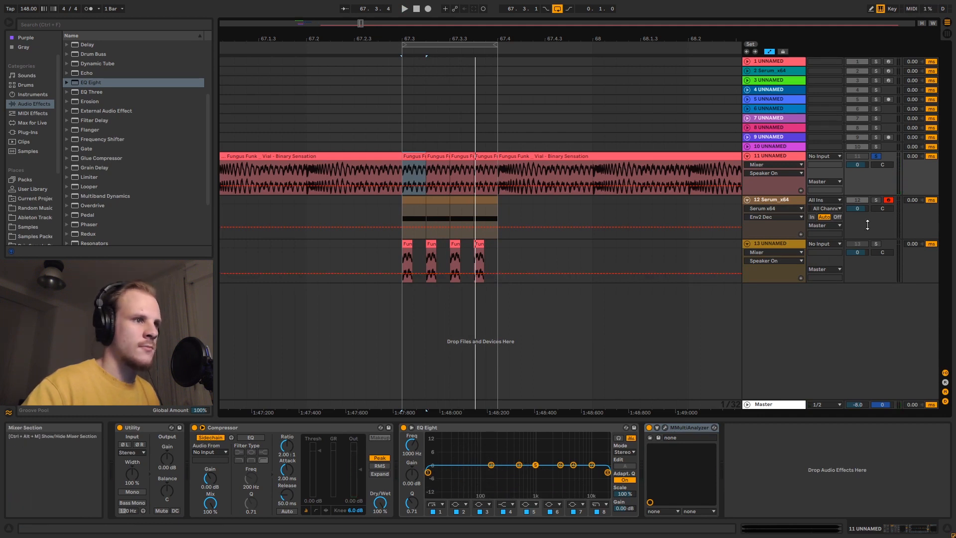
Step: Solo the Serum track and listen to its first MIDI clip starting at 67.3.1
{"action": "left_click", "coordinate": [876, 200]}
{"action": "left_click", "coordinate": [772, 202]}
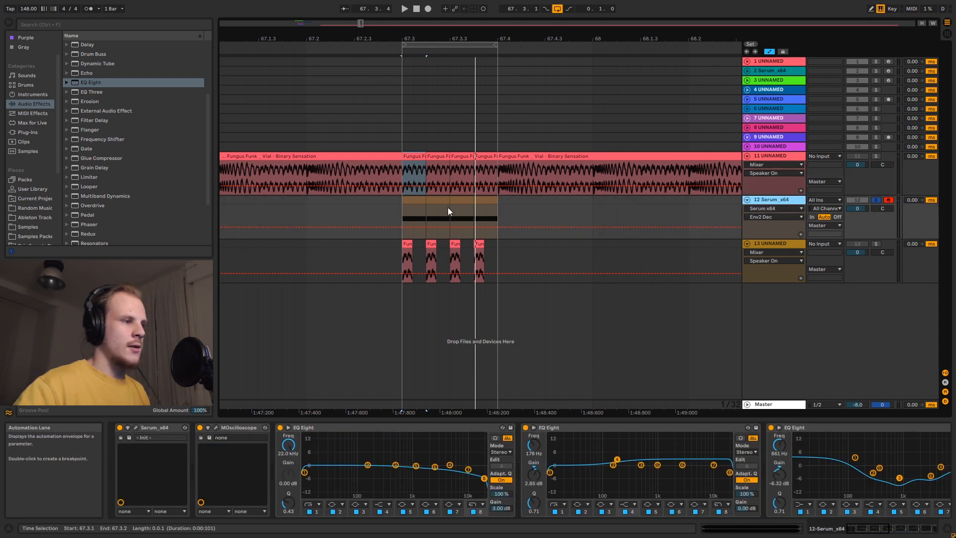
{"action": "left_click", "coordinate": [421, 200]}
{"action": "key", "text": "space"}
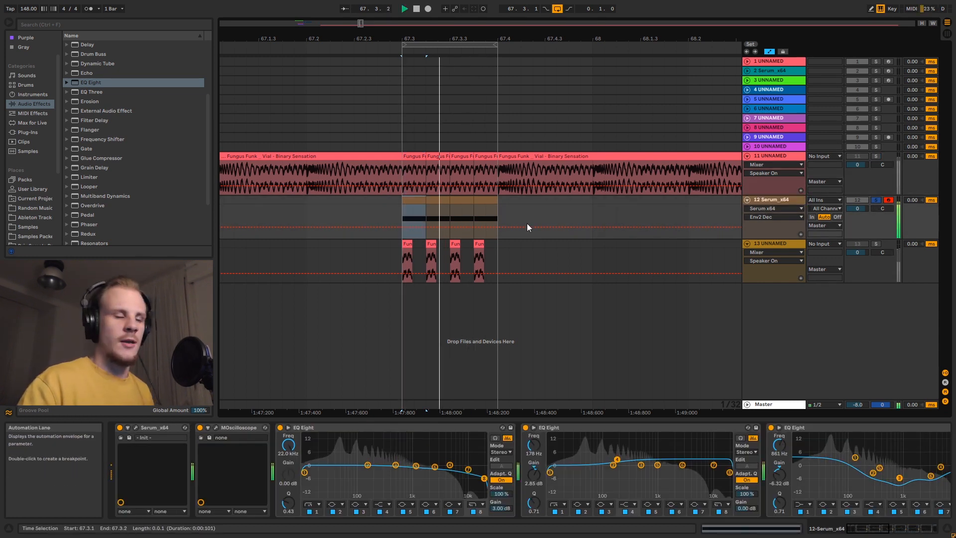
{"action": "key", "text": "space"}
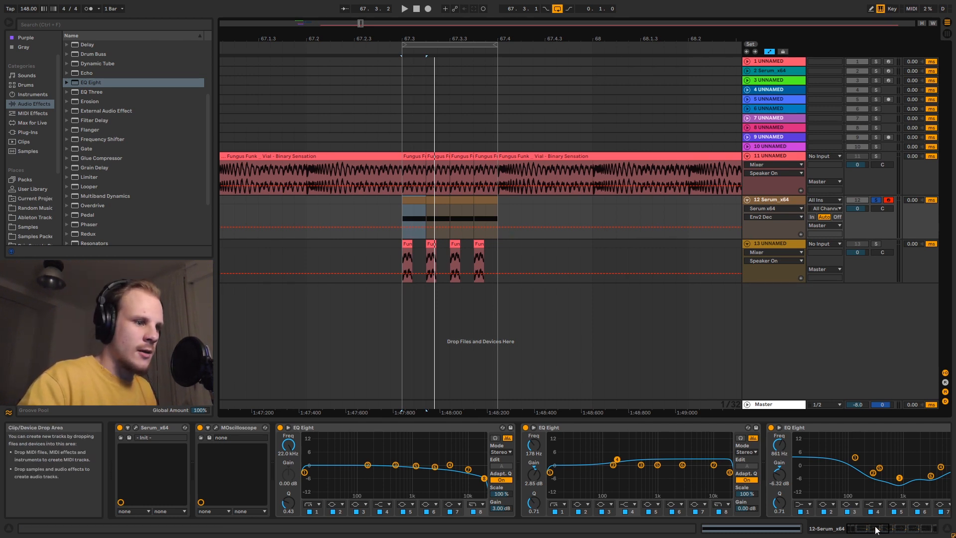
Step: Enable the last EQ Eight, the 367 Hz high cut, in the Serum track's device chain
{"action": "left_click_drag", "start_coordinate": [402, 38], "coordinate": [417, 169]}
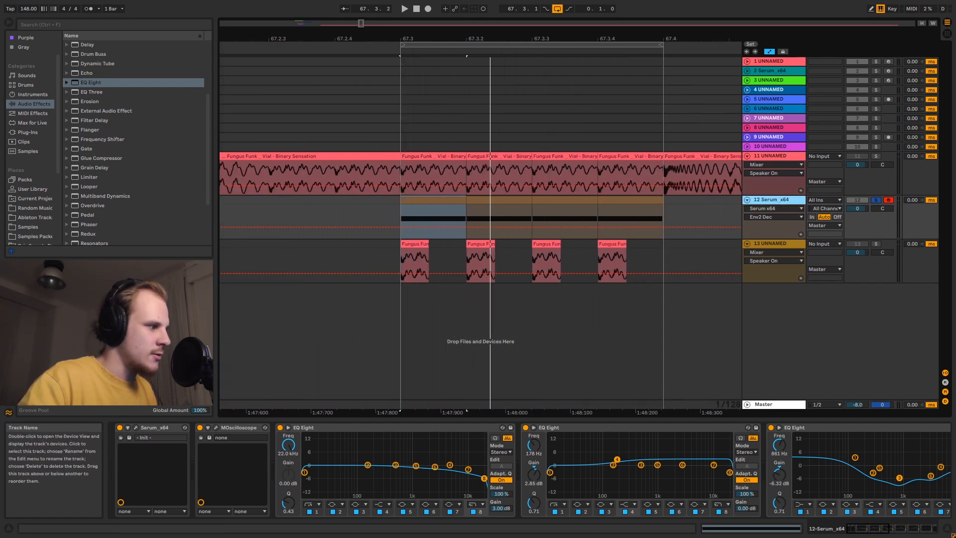
{"action": "scroll", "coordinate": [528, 473], "scroll_direction": "right", "scroll_amount": 5}
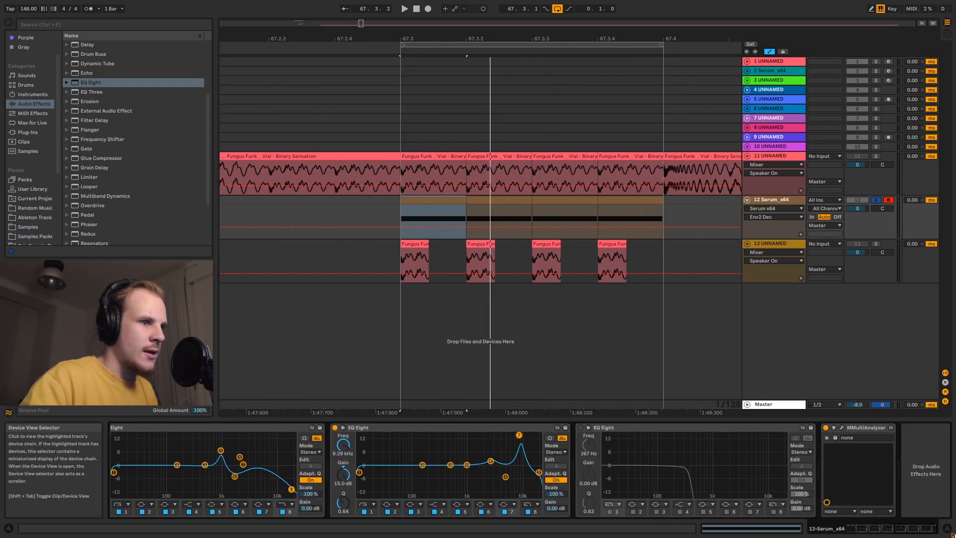
{"action": "left_click", "coordinate": [581, 427]}
Step: Activate track 13, unsolo the Serum track and play both layers together from 67.3.1
{"action": "left_click", "coordinate": [788, 242]}
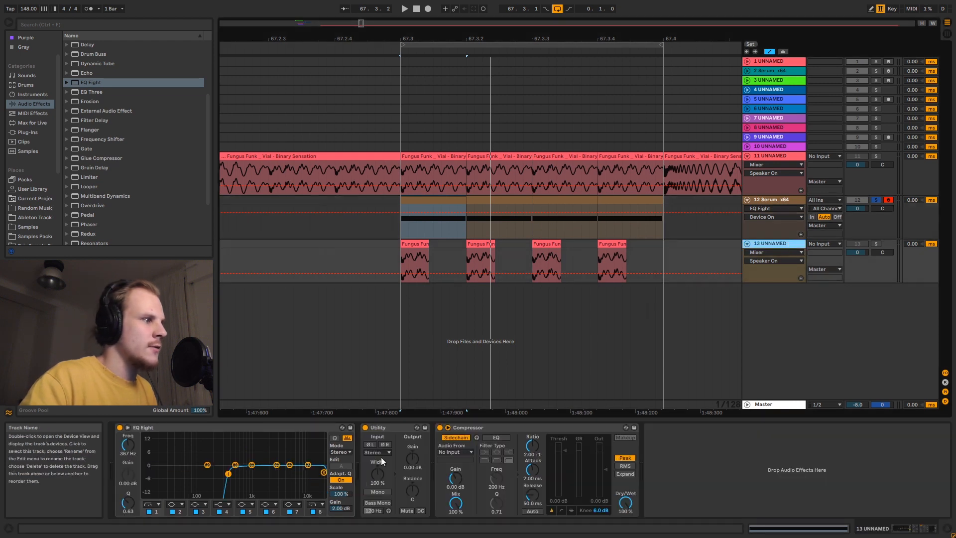
{"action": "left_click", "coordinate": [858, 245]}
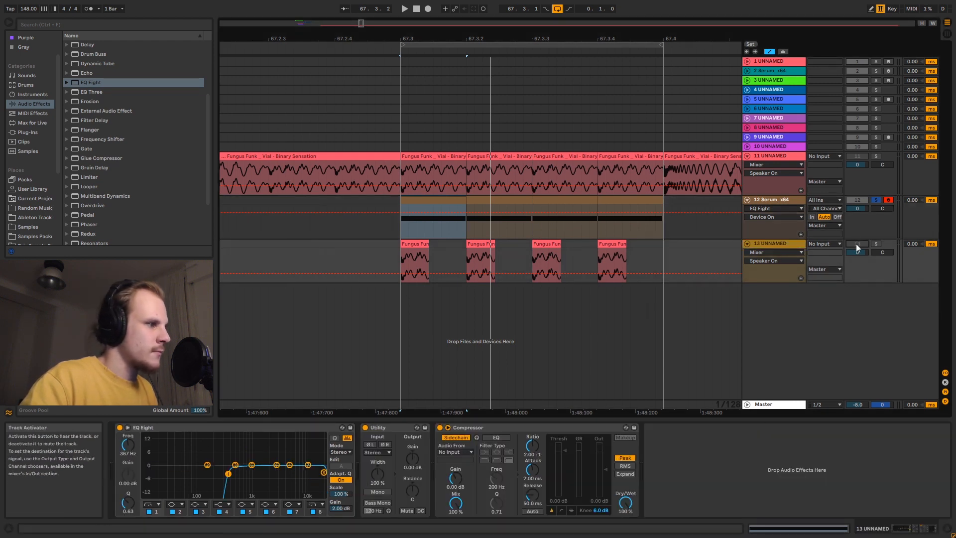
{"action": "left_click", "coordinate": [876, 200]}
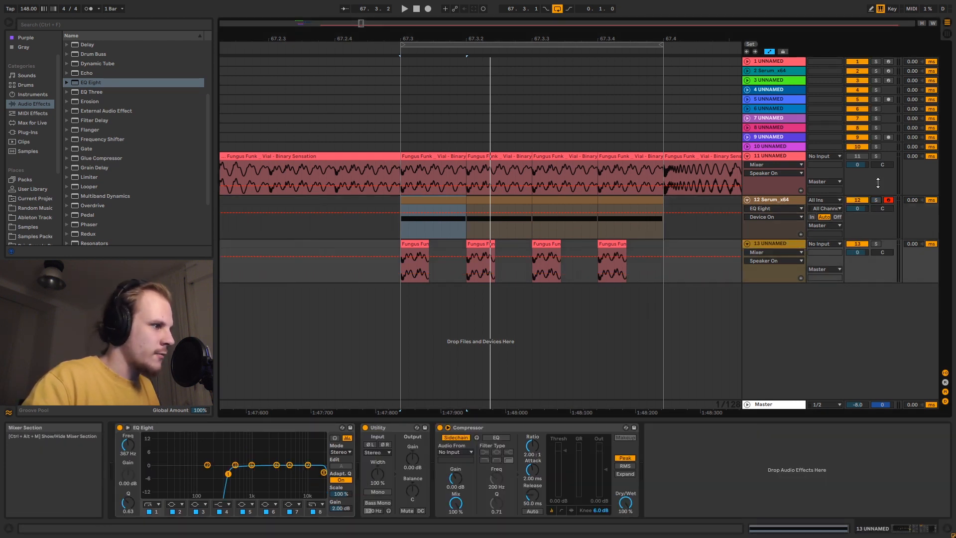
{"action": "left_click", "coordinate": [444, 196]}
{"action": "key", "text": "space"}
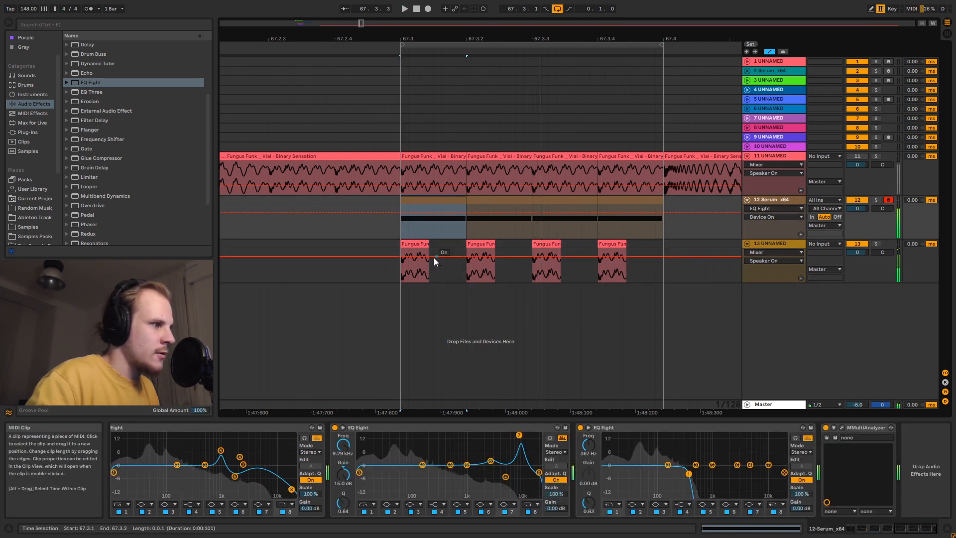
Step: Add a fade-out to the first short clip on track 13 and duplicate it three times across the loop
{"action": "left_click", "coordinate": [431, 251]}
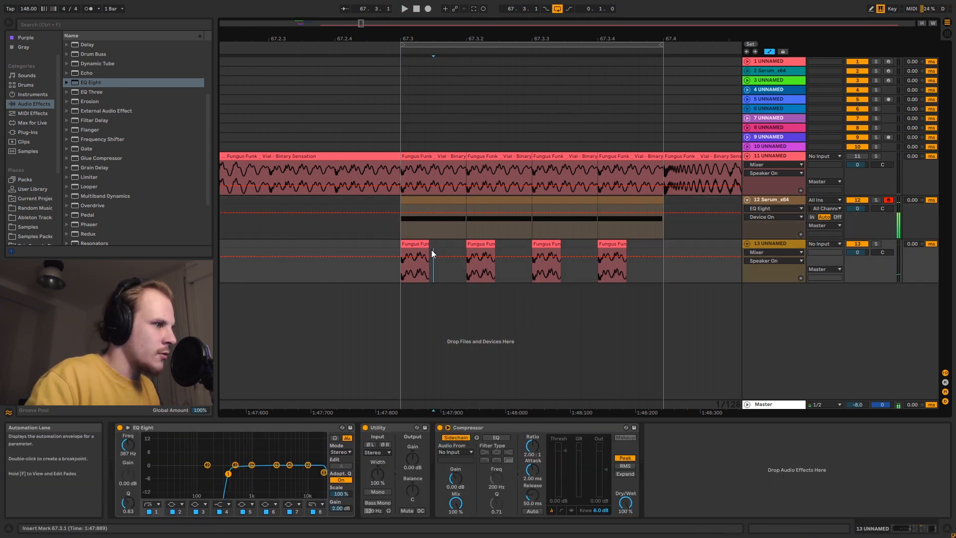
{"action": "left_click", "coordinate": [414, 245]}
{"action": "left_click", "coordinate": [464, 242], "text": "shift"}
{"action": "key", "text": "ctrl+d"}
{"action": "key", "text": "ctrl+d"}
{"action": "key", "text": "ctrl+d"}
Step: Steepen the fade-out curve on track 13's first clip and duplicate it over the three following clips
{"action": "left_click", "coordinate": [414, 268]}
{"action": "key", "text": "space"}
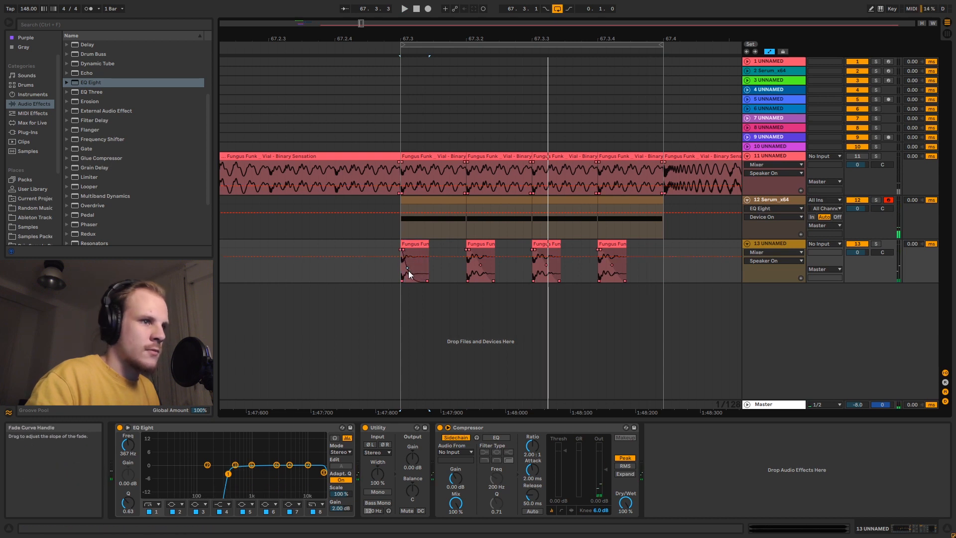
{"action": "left_click", "coordinate": [464, 242], "text": "shift"}
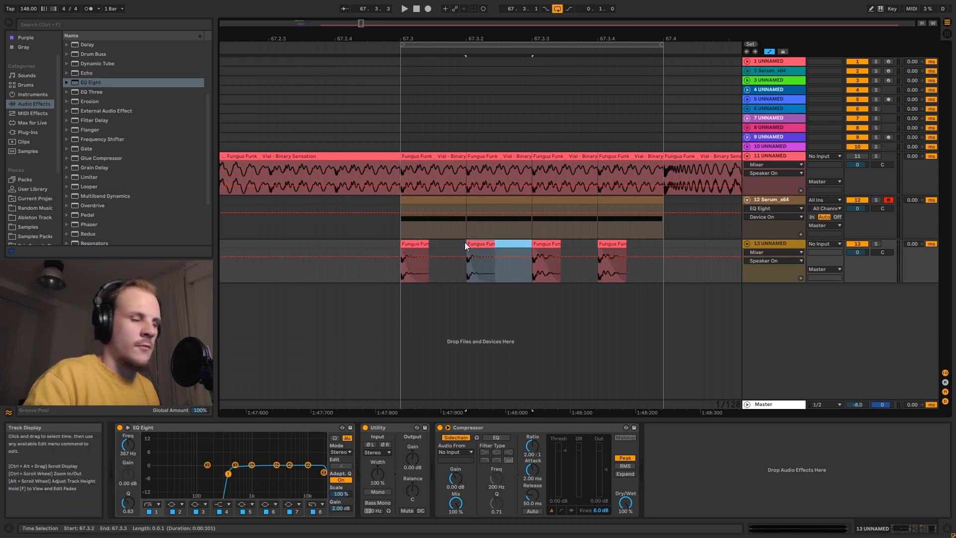
{"action": "key", "text": "ctrl+d"}
{"action": "key", "text": "ctrl+d"}
{"action": "key", "text": "ctrl+d"}
{"action": "left_click", "coordinate": [420, 245]}
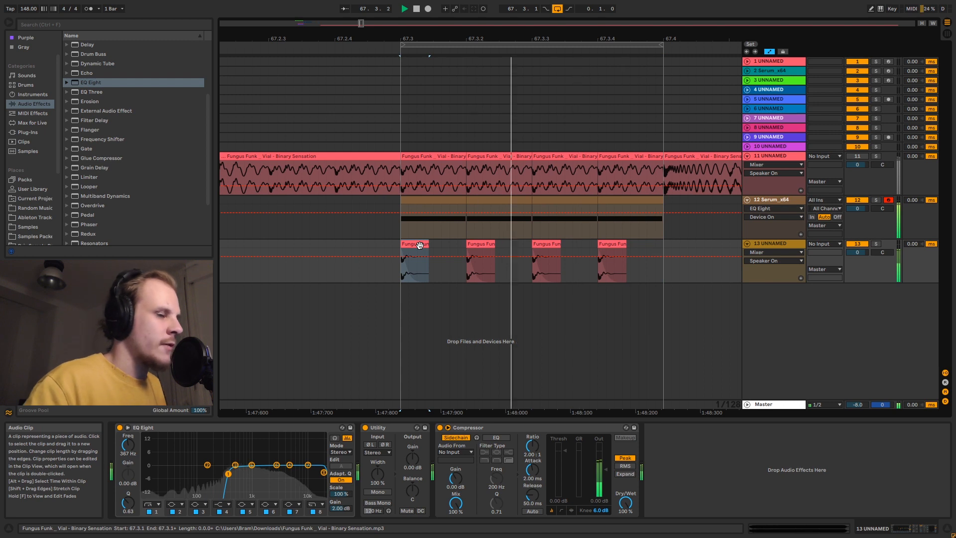
Step: Review the Serum track's device chain from its last effects back to the Serum instrument
{"action": "left_click", "coordinate": [767, 202]}
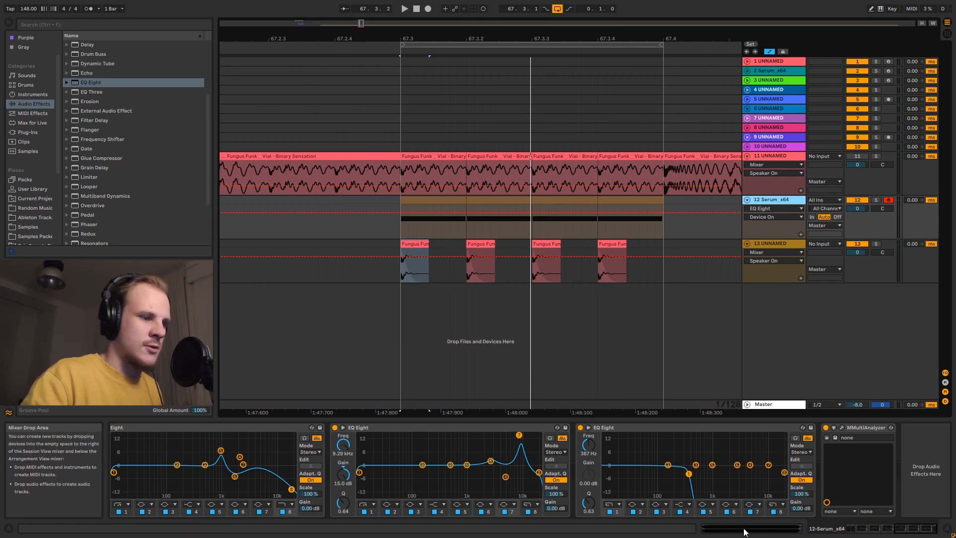
{"action": "left_click", "coordinate": [914, 532]}
{"action": "left_click_drag", "start_coordinate": [914, 532], "coordinate": [852, 535]}
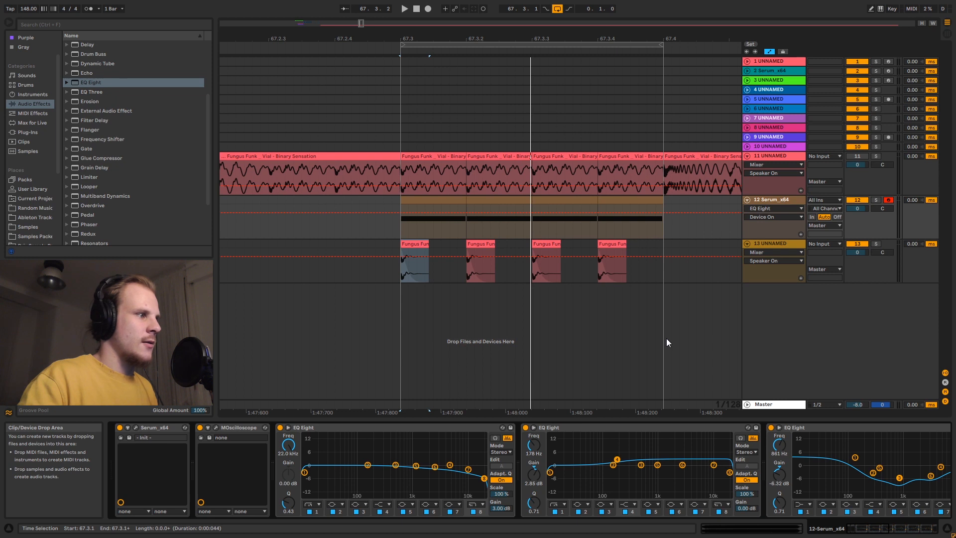
Step: Select the reference clip after 67.4 on track 11 and inspect that track's MMultiAnalyzer, closing it when done
{"action": "left_click_drag", "start_coordinate": [540, 54], "coordinate": [533, 41]}
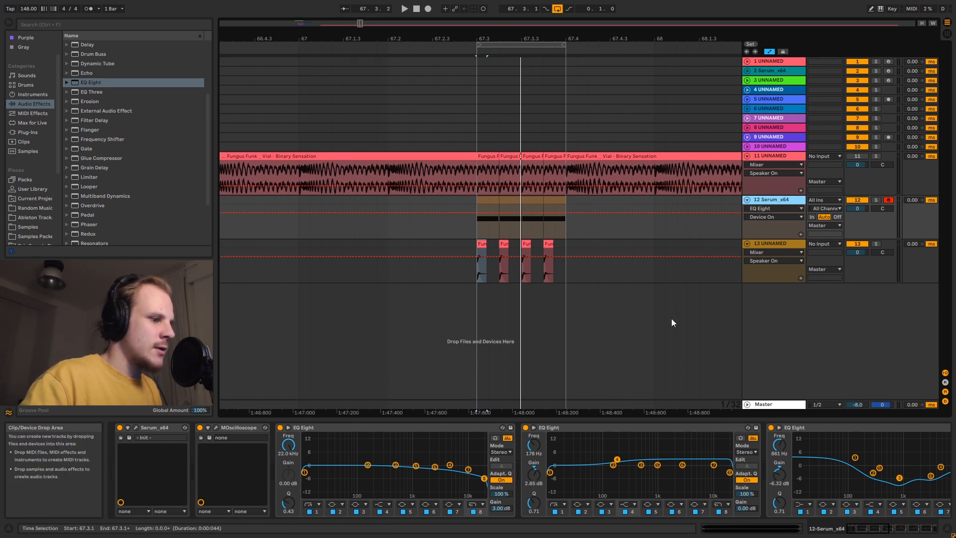
{"action": "left_click_drag", "start_coordinate": [476, 42], "coordinate": [548, 154]}
{"action": "left_click", "coordinate": [547, 153]}
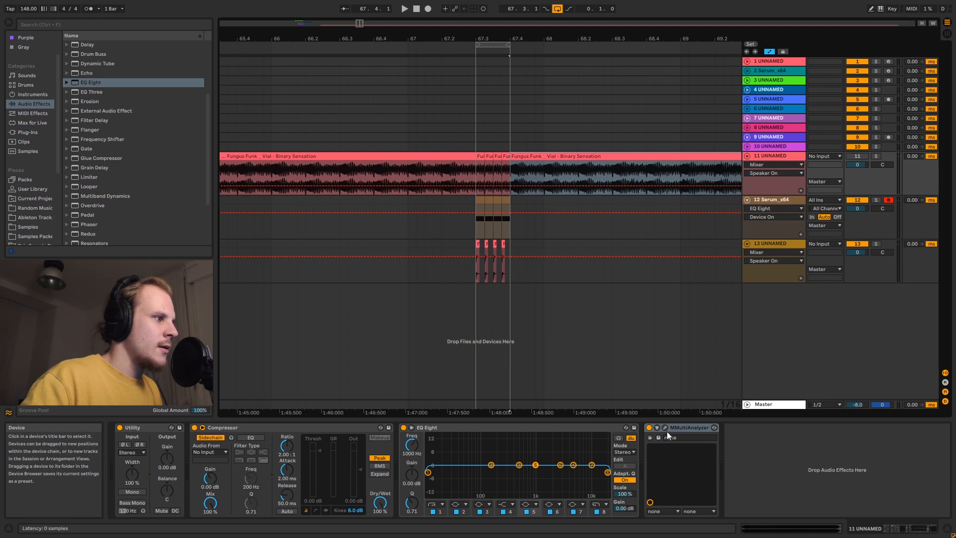
{"action": "left_click_drag", "start_coordinate": [955, 64], "coordinate": [450, 86]}
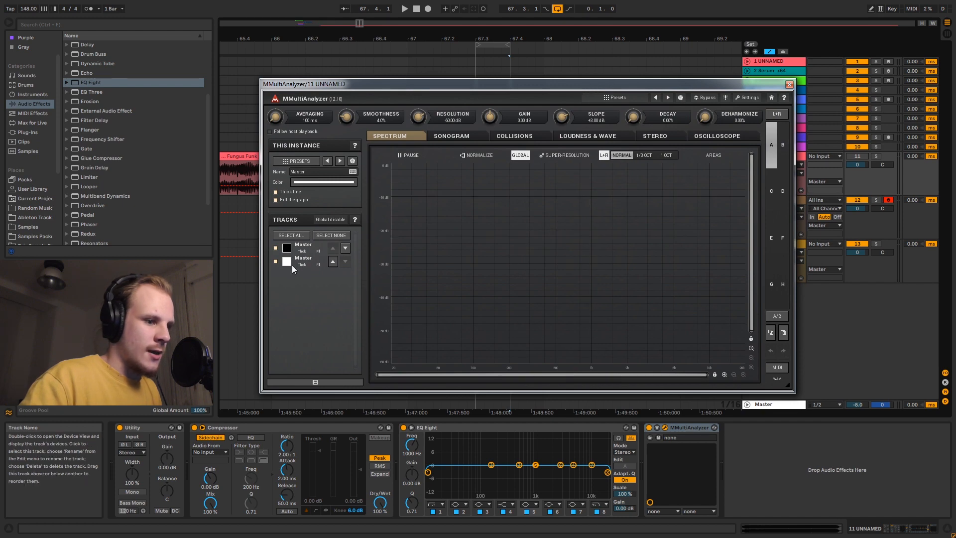
{"action": "left_click", "coordinate": [789, 85]}
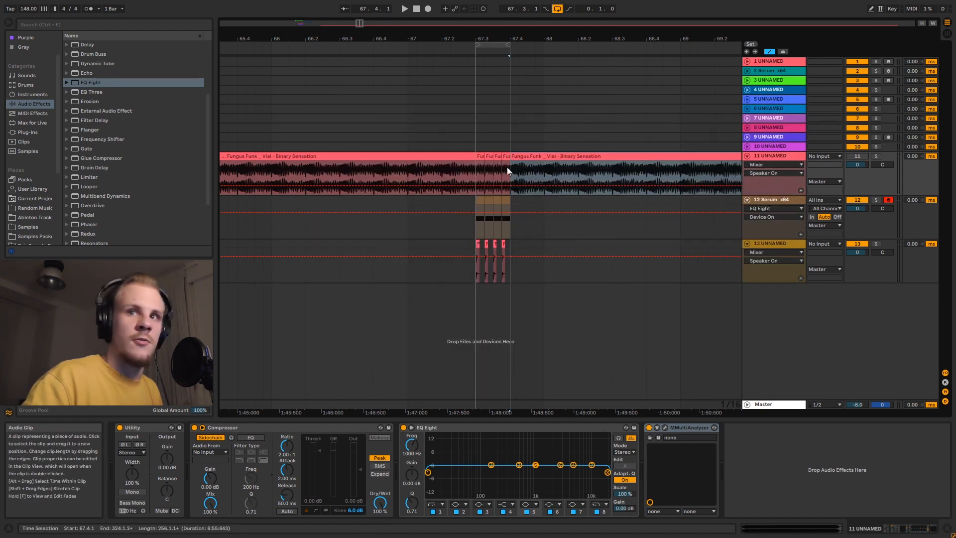
Step: Open the Serum track's MMultiAnalyzer, solo the track and view its spectrum during playback
{"action": "left_click", "coordinate": [794, 198]}
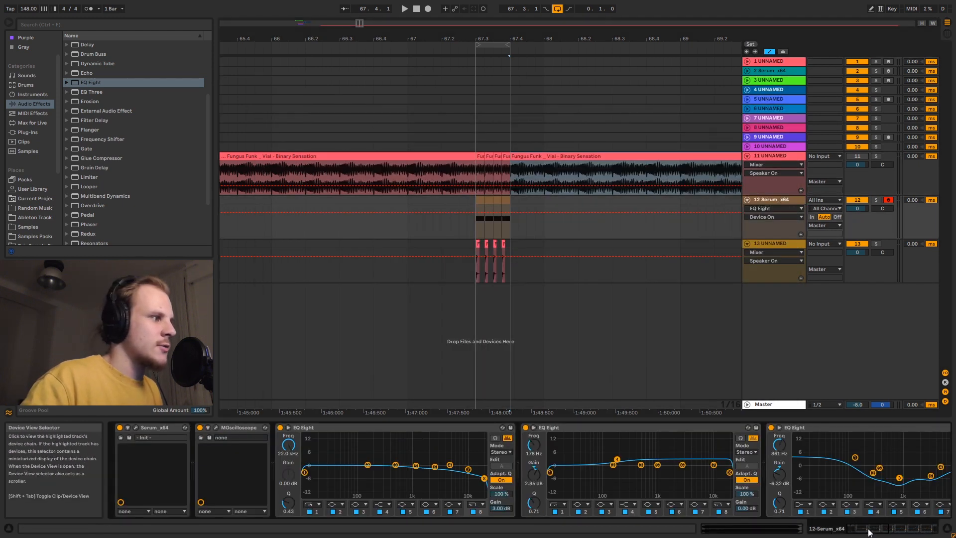
{"action": "left_click", "coordinate": [936, 534]}
{"action": "left_click", "coordinate": [842, 428]}
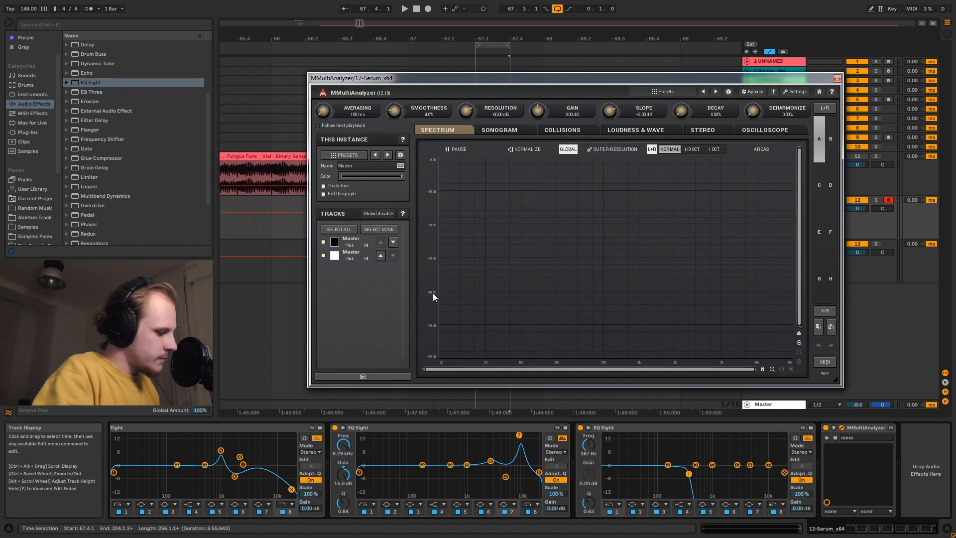
{"action": "left_click", "coordinate": [879, 202]}
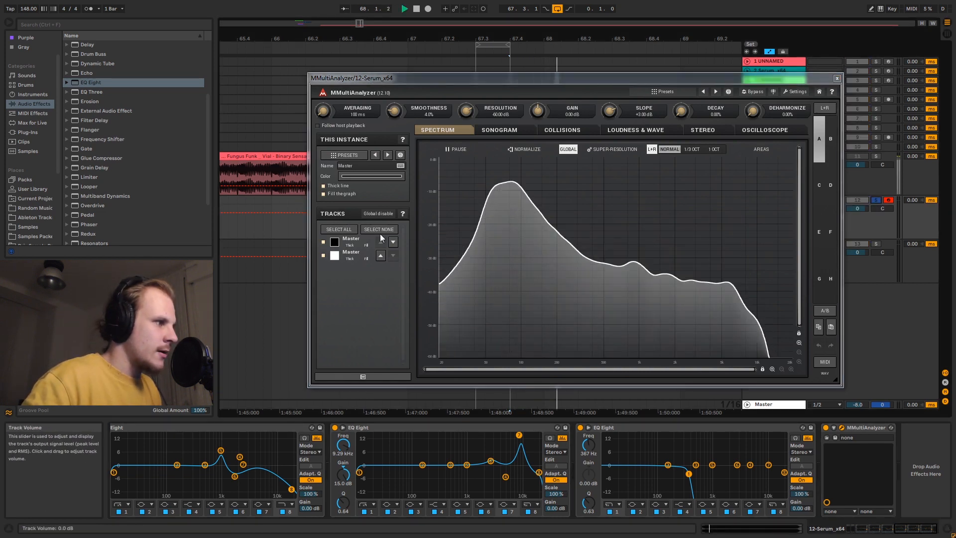
Step: Rename the analyzer's white second track "New" and its black first track "original"
{"action": "left_click", "coordinate": [351, 255]}
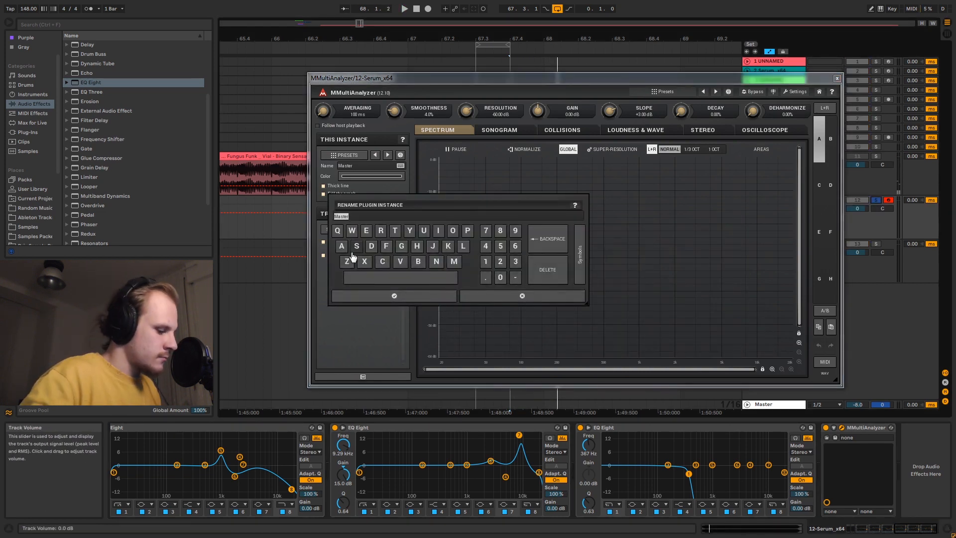
{"action": "type", "text": "New"}
{"action": "left_click", "coordinate": [396, 296]}
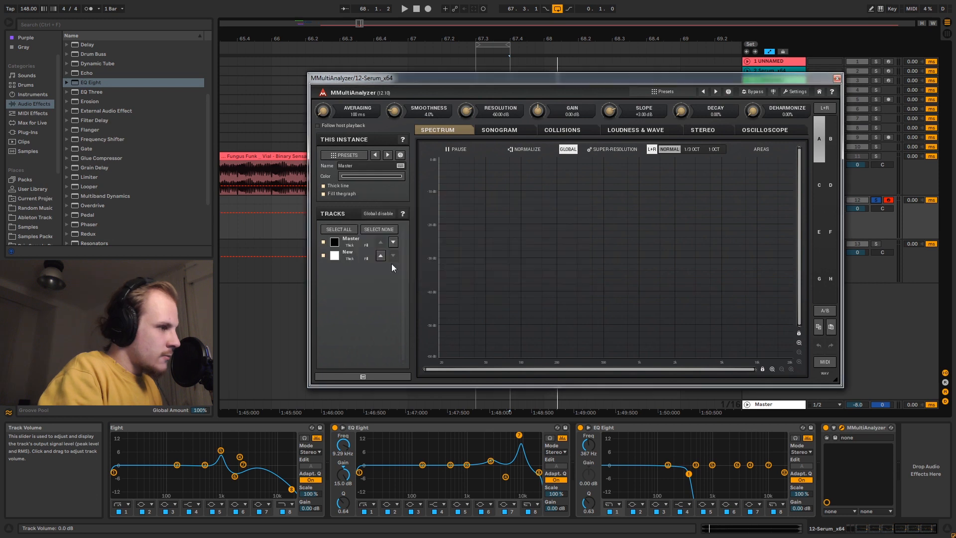
{"action": "left_click", "coordinate": [351, 242]}
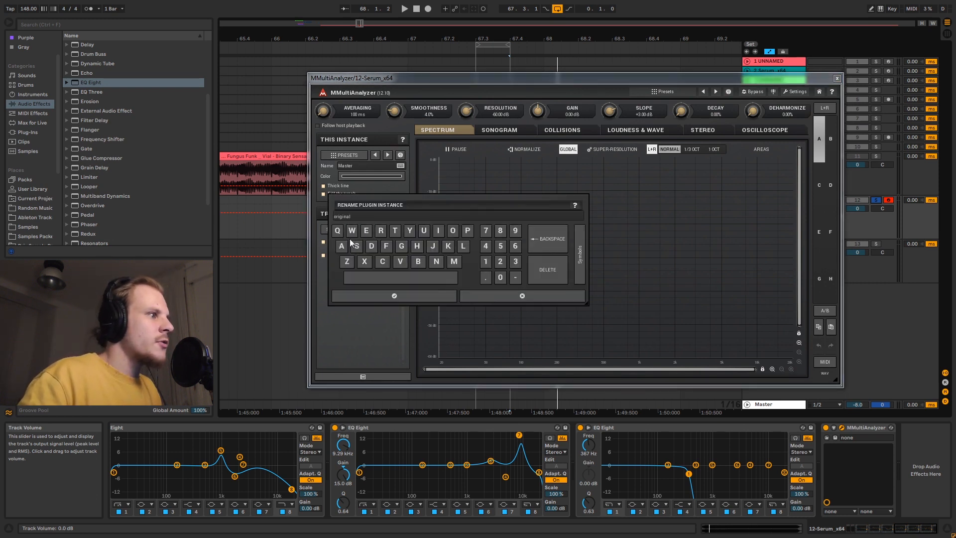
{"action": "left_click", "coordinate": [395, 296]}
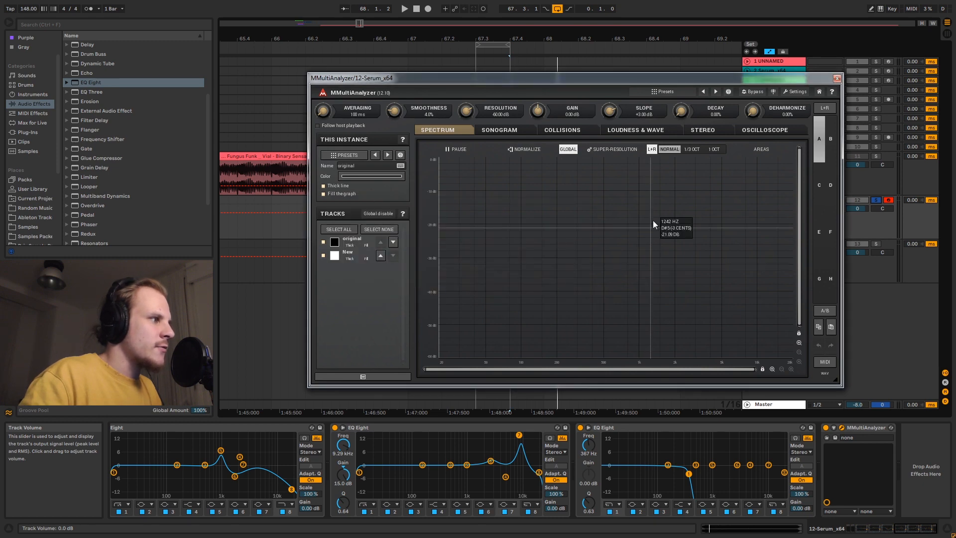
Step: Close the analyzer, solo the reference track 11 and play it from bar 65
{"action": "left_click", "coordinate": [837, 80]}
{"action": "left_click_drag", "start_coordinate": [509, 39], "coordinate": [473, 16]}
{"action": "left_click", "coordinate": [876, 157]}
{"action": "left_click", "coordinate": [413, 169]}
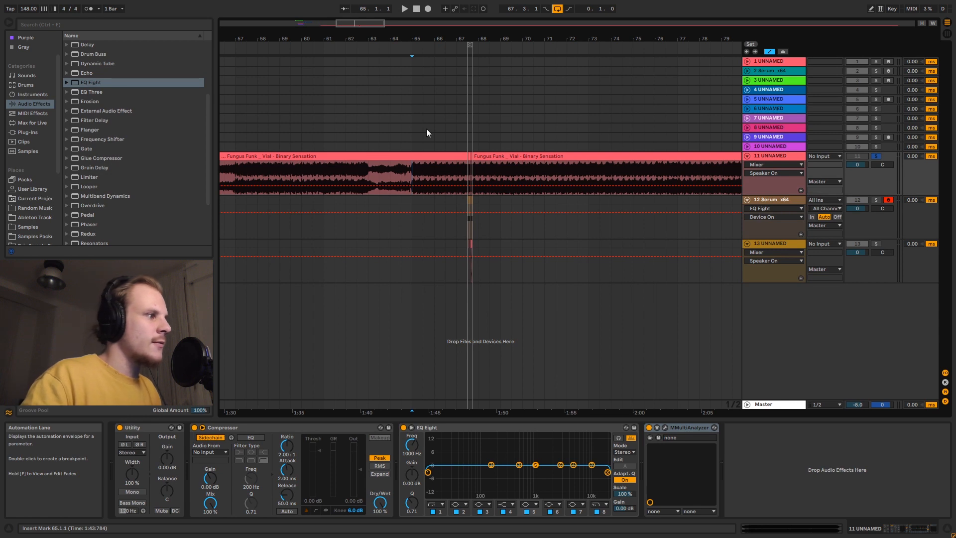
{"action": "left_click_drag", "start_coordinate": [438, 39], "coordinate": [453, 87]}
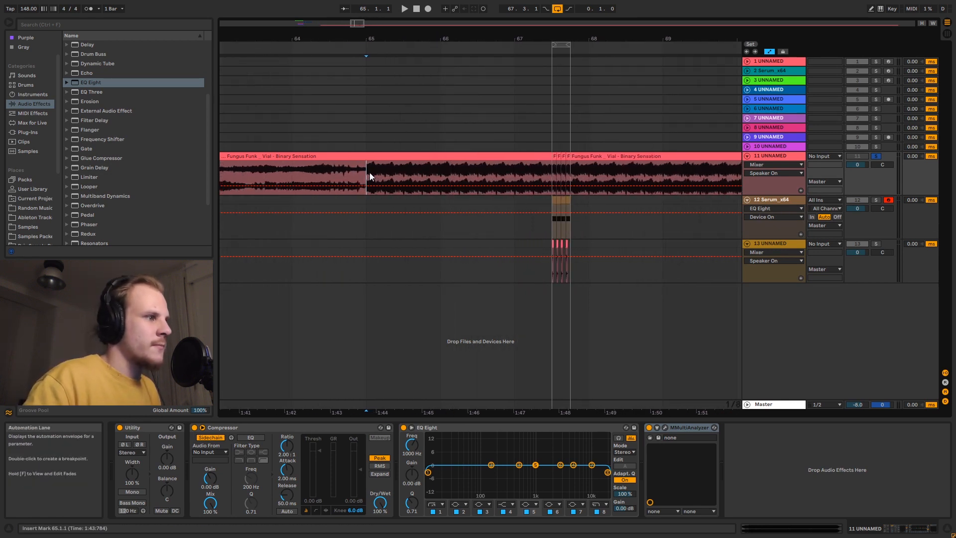
{"action": "key", "text": "space"}
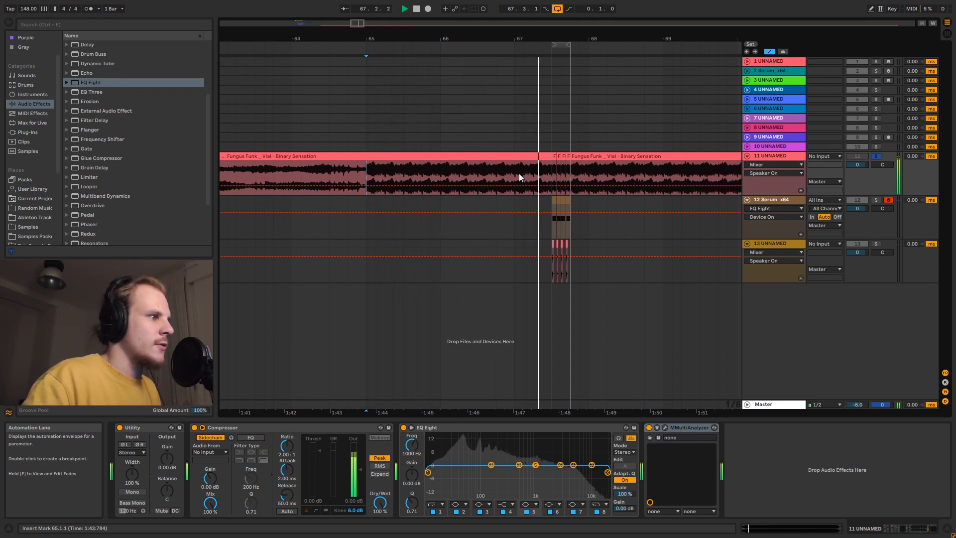
Step: Stop playback, split the track 11 reference clip at 67.3.4 and clear its audio from 67.3.1 to 67.3.4
{"action": "key", "text": "space"}
{"action": "left_click", "coordinate": [554, 155]}
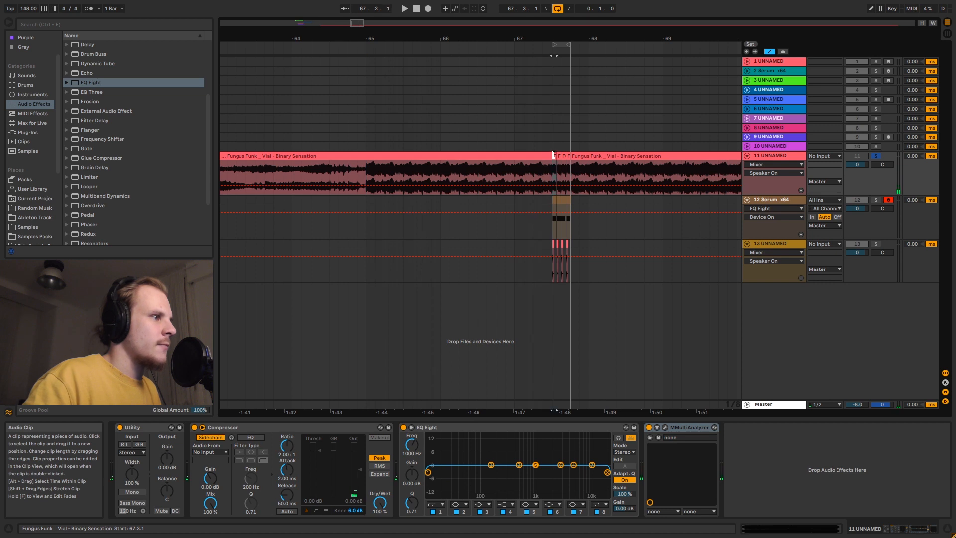
{"action": "left_click_drag", "start_coordinate": [559, 39], "coordinate": [490, 59]}
{"action": "left_click_drag", "start_coordinate": [480, 155], "coordinate": [506, 155]}
{"action": "left_click", "coordinate": [500, 168]}
{"action": "key", "text": "plus"}
{"action": "key", "text": "plus"}
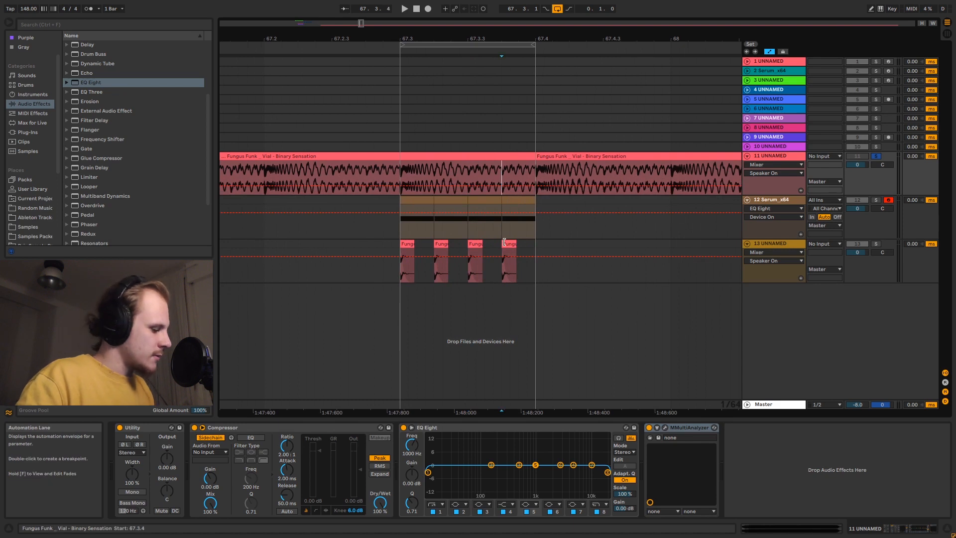
{"action": "key", "text": "ctrl+e"}
{"action": "left_click_drag", "start_coordinate": [497, 156], "coordinate": [400, 158]}
Step: Copy the short reference slice at 67.3.4 and repeat it from 67.3.1 to fill the gap on track 11
{"action": "left_click", "coordinate": [518, 157]}
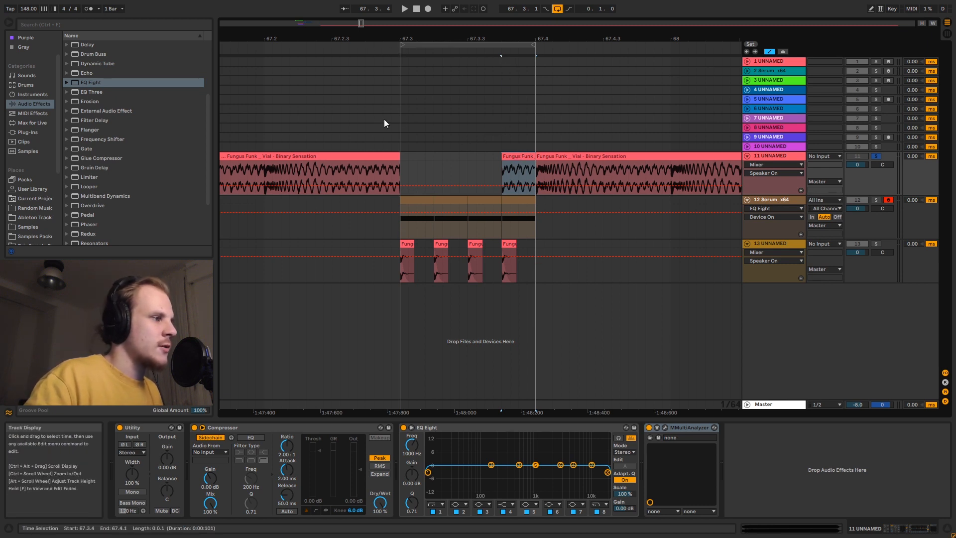
{"action": "left_click", "coordinate": [405, 155]}
{"action": "left_click", "coordinate": [402, 154]}
{"action": "key", "text": "ctrl+v"}
{"action": "key", "text": "ctrl+d"}
{"action": "key", "text": "ctrl+d"}
Step: Select the first repeated slice at 67.3.1 and audition the loop
{"action": "left_click", "coordinate": [403, 156]}
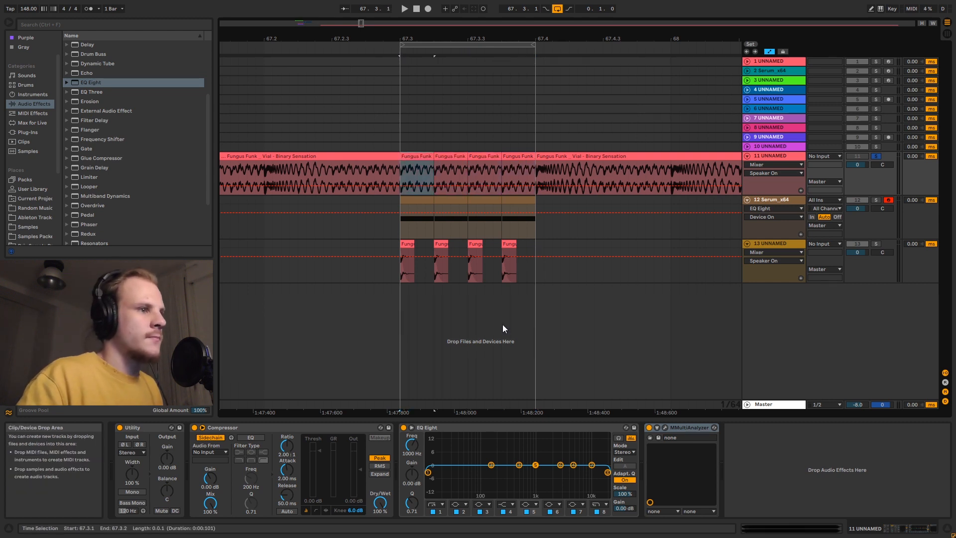
{"action": "key", "text": "space"}
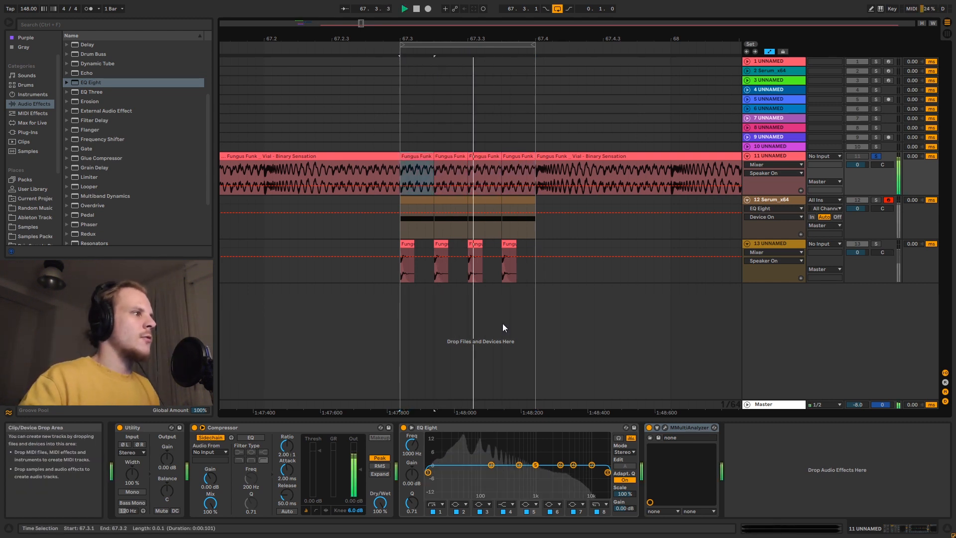
{"action": "key", "text": "space"}
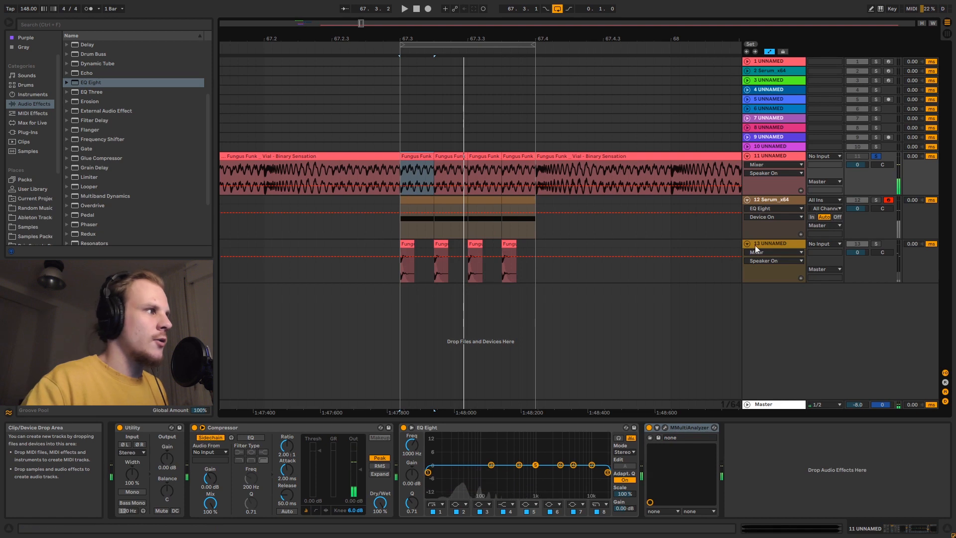
Step: Examine the waveform of the first reference slice at 67.3 and compare it with the transient clip on track 13
{"action": "left_click", "coordinate": [769, 201]}
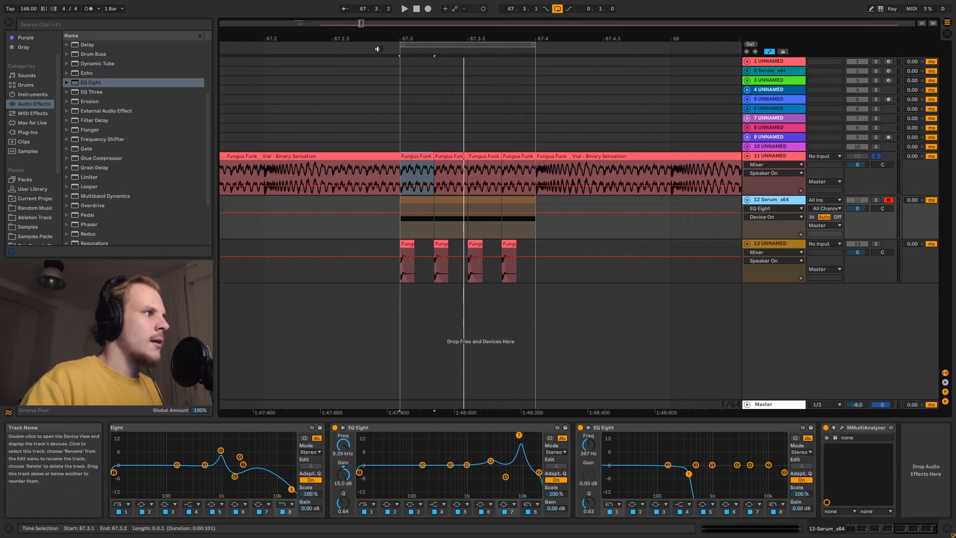
{"action": "left_click_drag", "start_coordinate": [405, 40], "coordinate": [406, 65]}
{"action": "left_click_drag", "start_coordinate": [443, 39], "coordinate": [493, 52]}
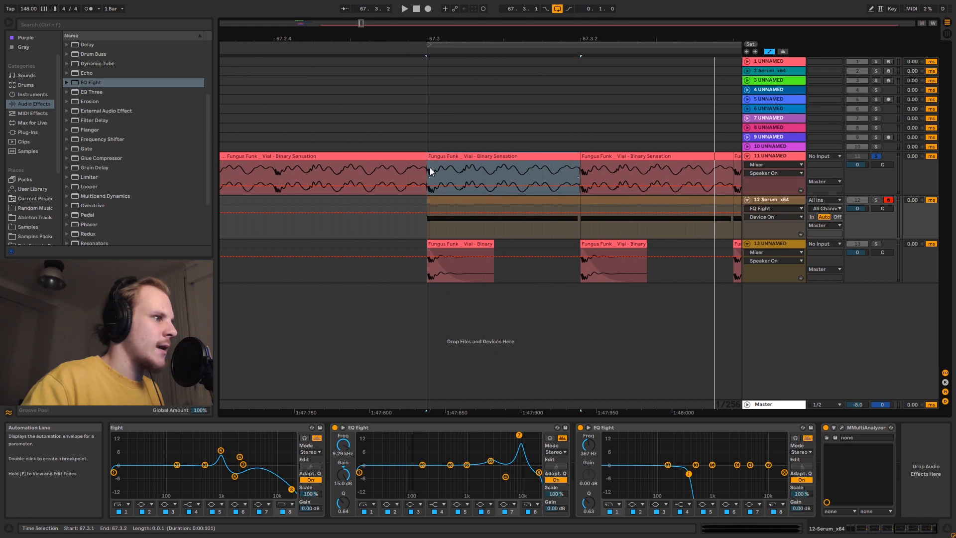
{"action": "left_click_drag", "start_coordinate": [429, 167], "coordinate": [582, 181]}
{"action": "left_click_drag", "start_coordinate": [446, 37], "coordinate": [395, 65]}
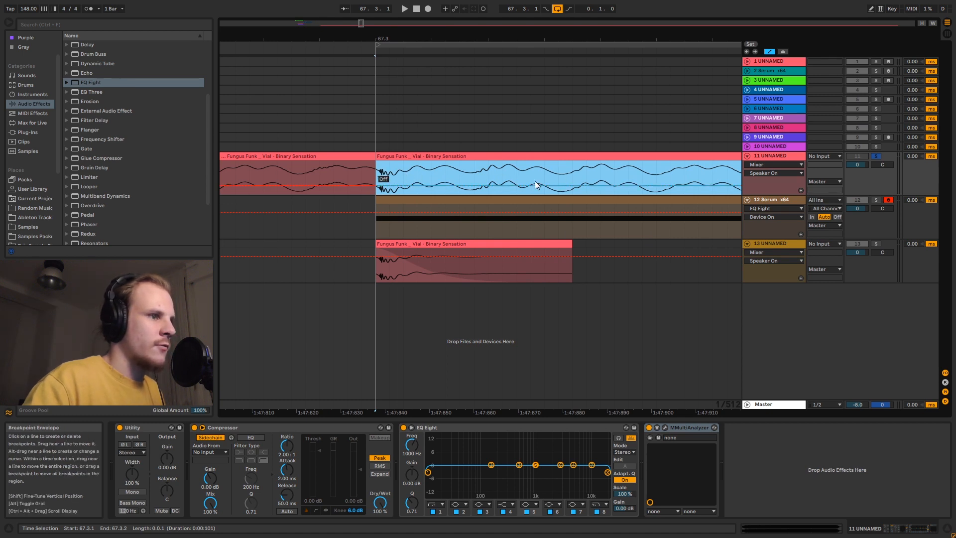
{"action": "left_click_drag", "start_coordinate": [417, 40], "coordinate": [417, 18]}
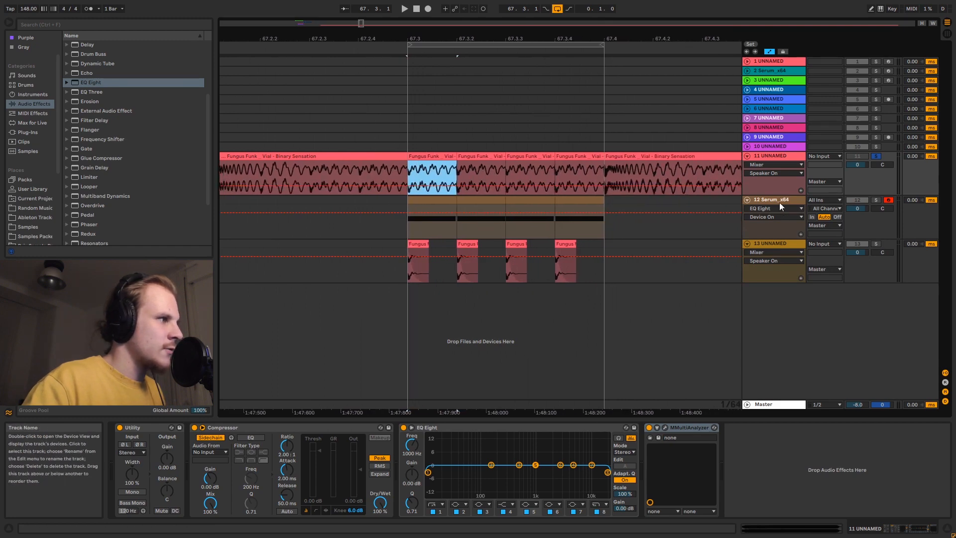
Step: Open Serum on track 12 and examine Oscillator A's wavetable in its table editor
{"action": "left_click", "coordinate": [779, 203]}
{"action": "scroll", "coordinate": [369, 471], "scroll_direction": "up", "scroll_amount": 10}
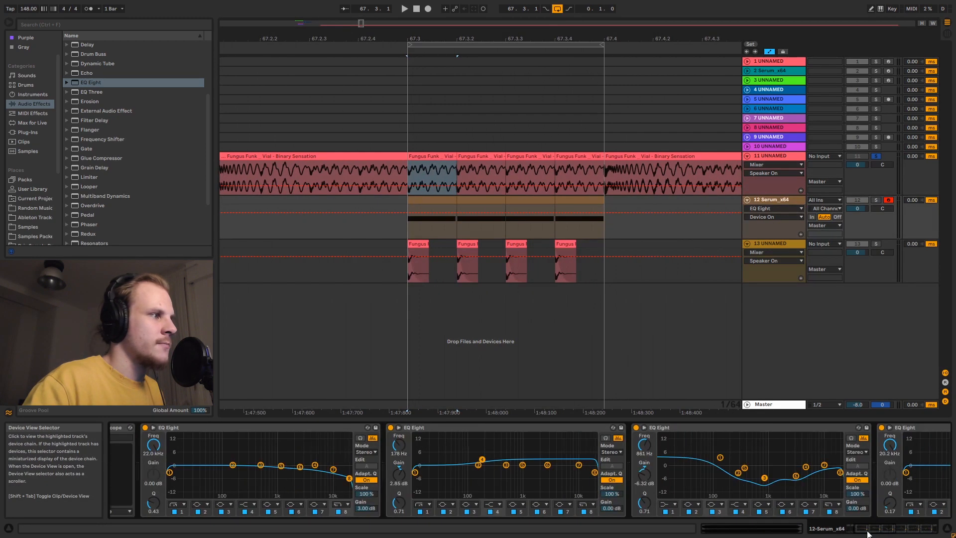
{"action": "left_click", "coordinate": [135, 427]}
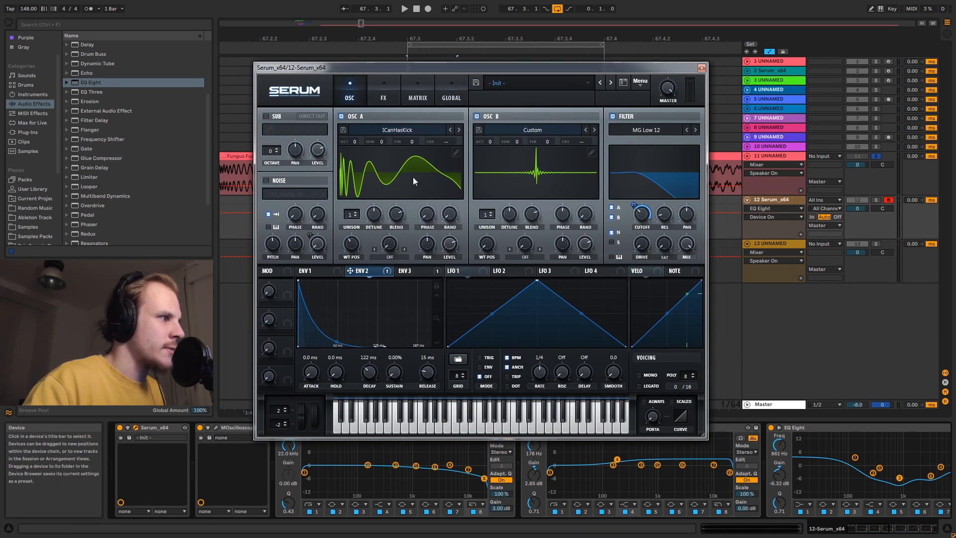
{"action": "left_click", "coordinate": [701, 68]}
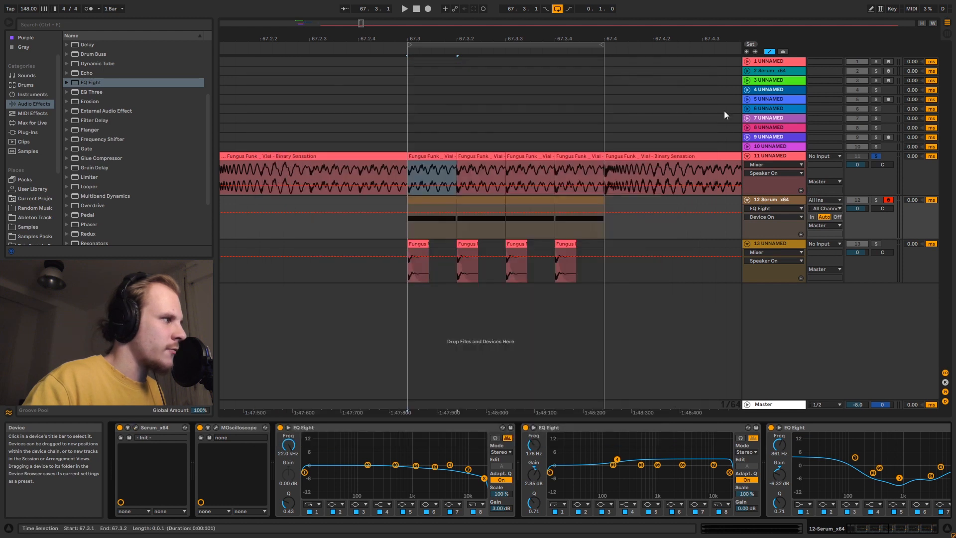
{"action": "left_click", "coordinate": [136, 428]}
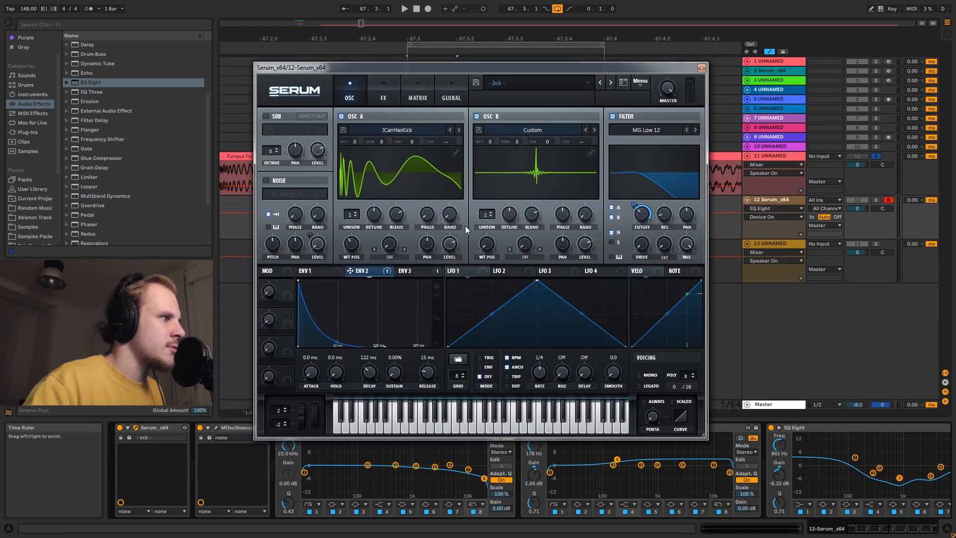
{"action": "left_click", "coordinate": [456, 152]}
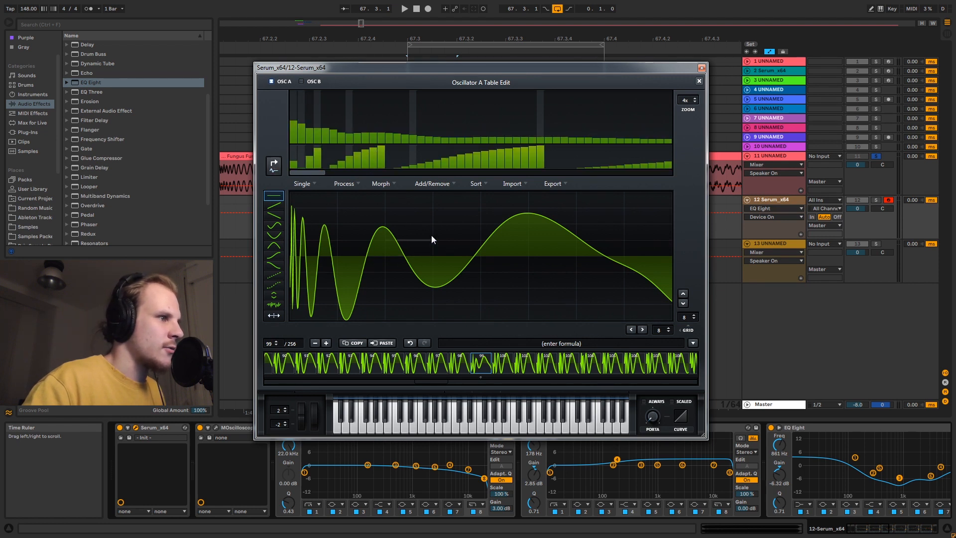
{"action": "left_click", "coordinate": [700, 80]}
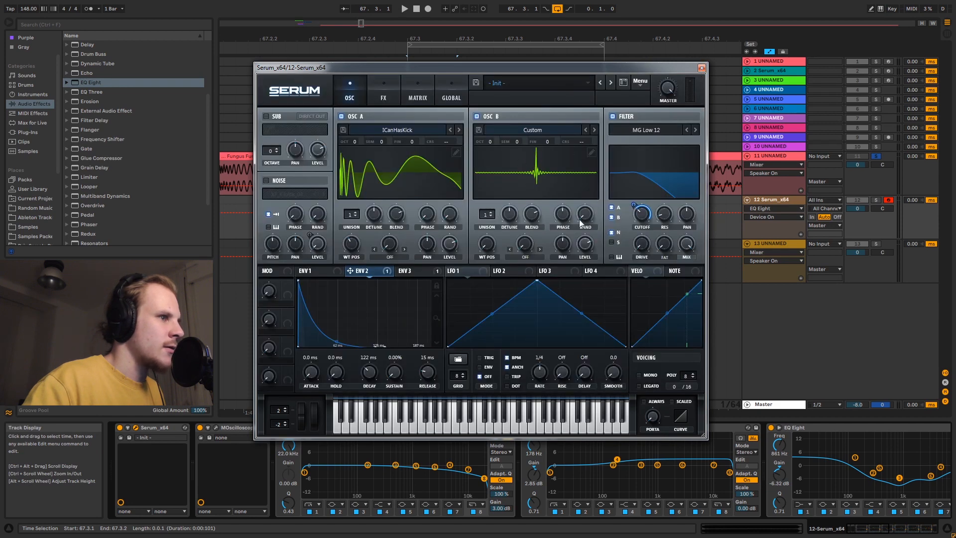
Step: Examine Oscillator B's custom wavetable in its table editor and close Serum
{"action": "left_click", "coordinate": [592, 153]}
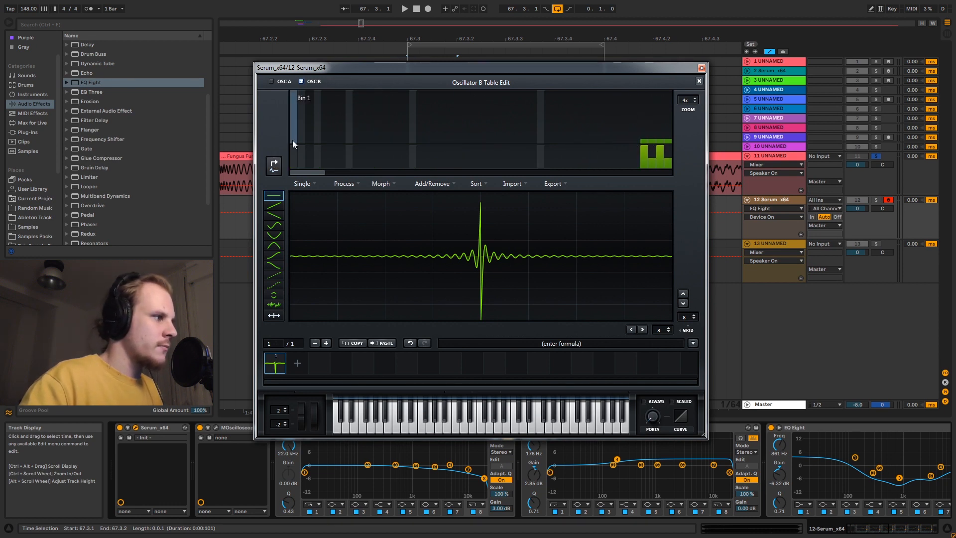
{"action": "left_click", "coordinate": [700, 80]}
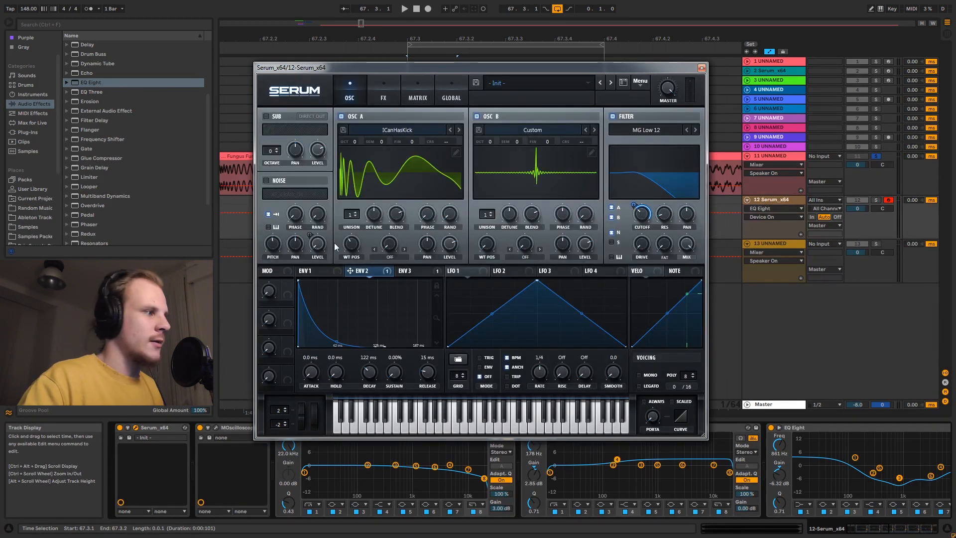
{"action": "left_click", "coordinate": [700, 68]}
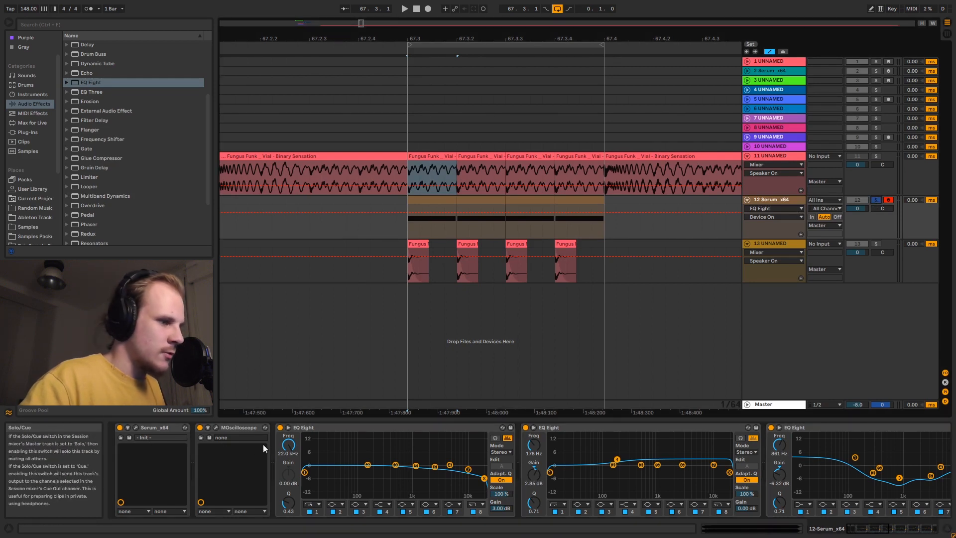
Step: Bypass all six EQ Eight devices on the Serum track
{"action": "left_click", "coordinate": [280, 427]}
{"action": "left_click", "coordinate": [525, 428]}
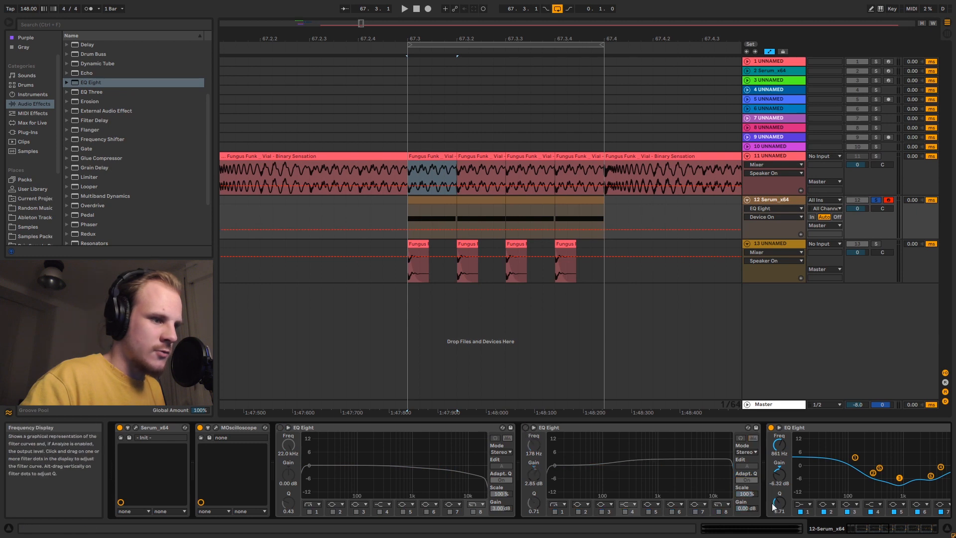
{"action": "left_click_drag", "start_coordinate": [870, 528], "coordinate": [890, 530]}
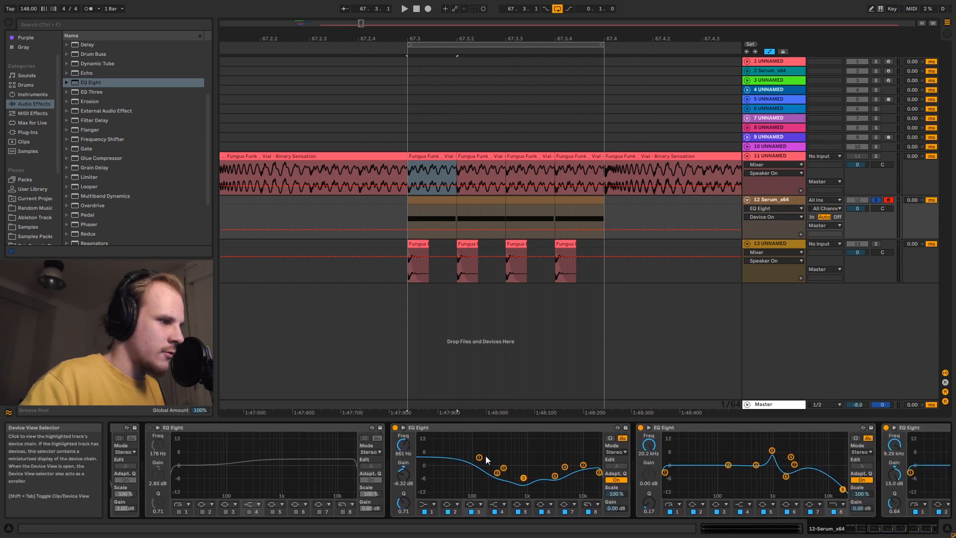
{"action": "left_click", "coordinate": [396, 429]}
{"action": "left_click", "coordinate": [641, 428]}
{"action": "left_click", "coordinate": [900, 533]}
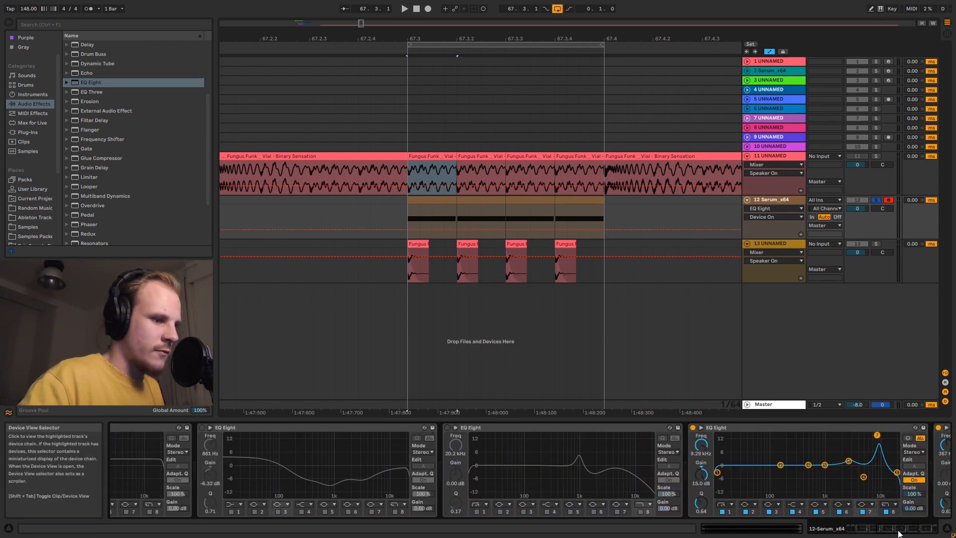
{"action": "left_click", "coordinate": [335, 428]}
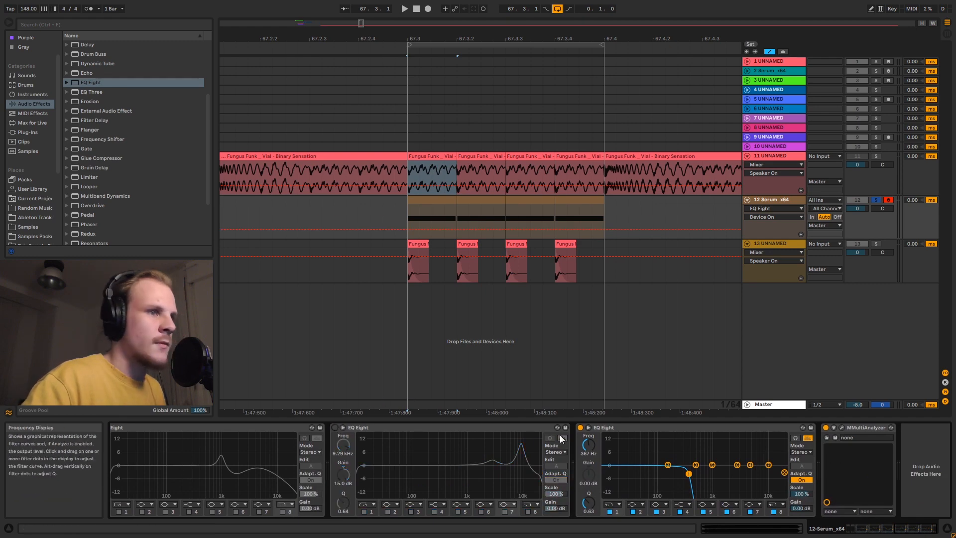
{"action": "left_click", "coordinate": [580, 427]}
Step: Open Serum, audition the sound with the equalizers bypassed, and close the synth
{"action": "left_click", "coordinate": [875, 530]}
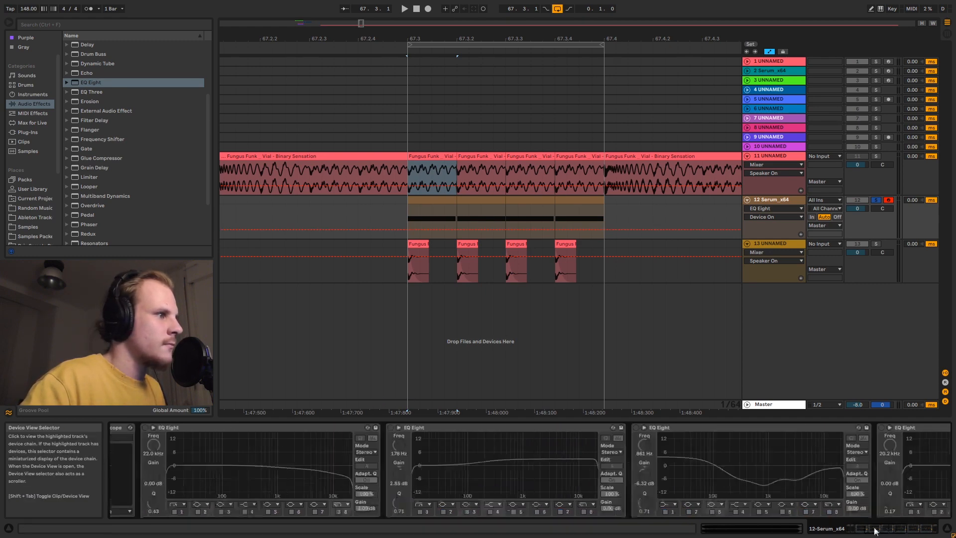
{"action": "left_click", "coordinate": [137, 427]}
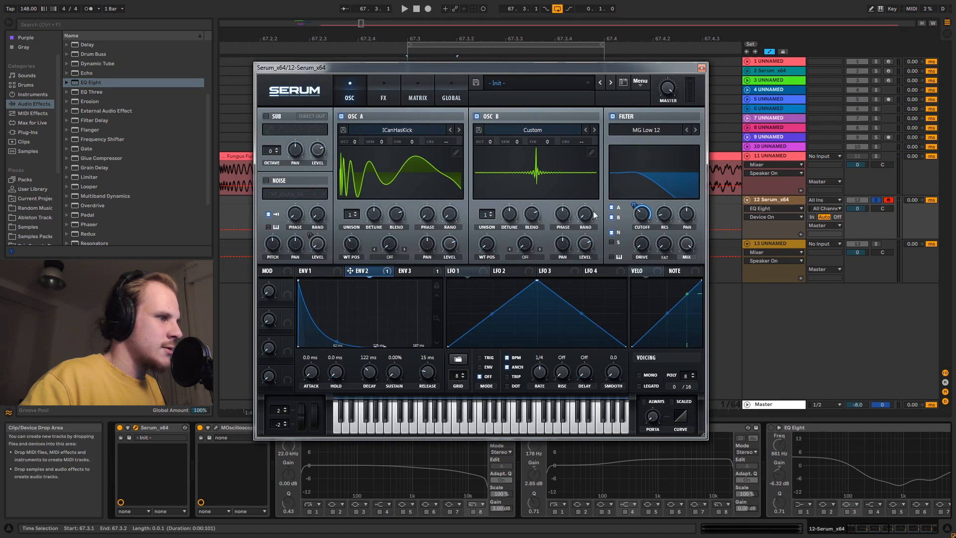
{"action": "key", "text": "space"}
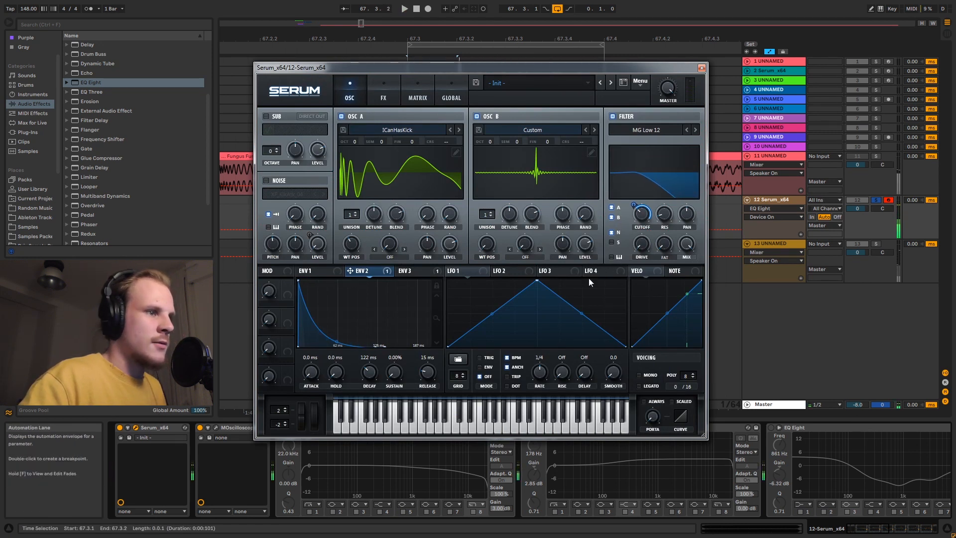
{"action": "key", "text": "space"}
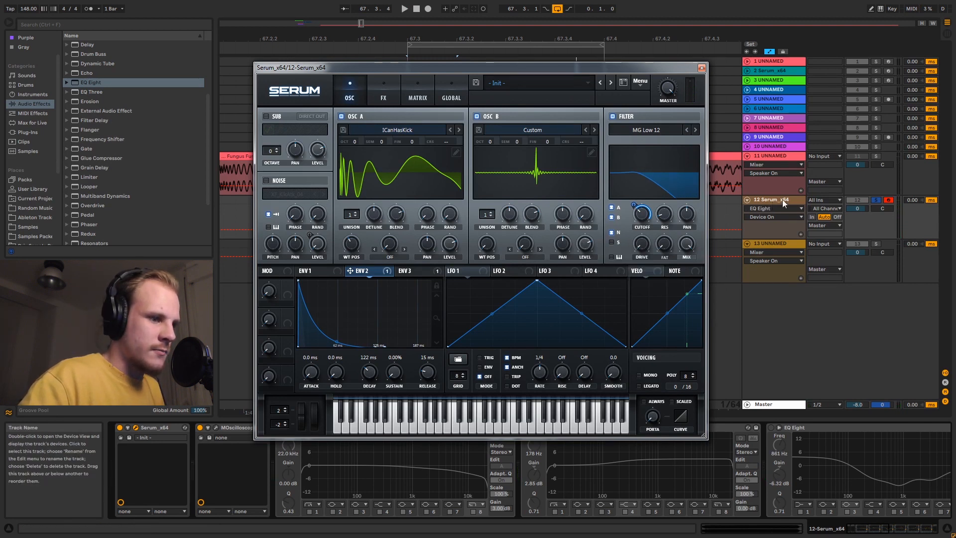
{"action": "left_click", "coordinate": [702, 68]}
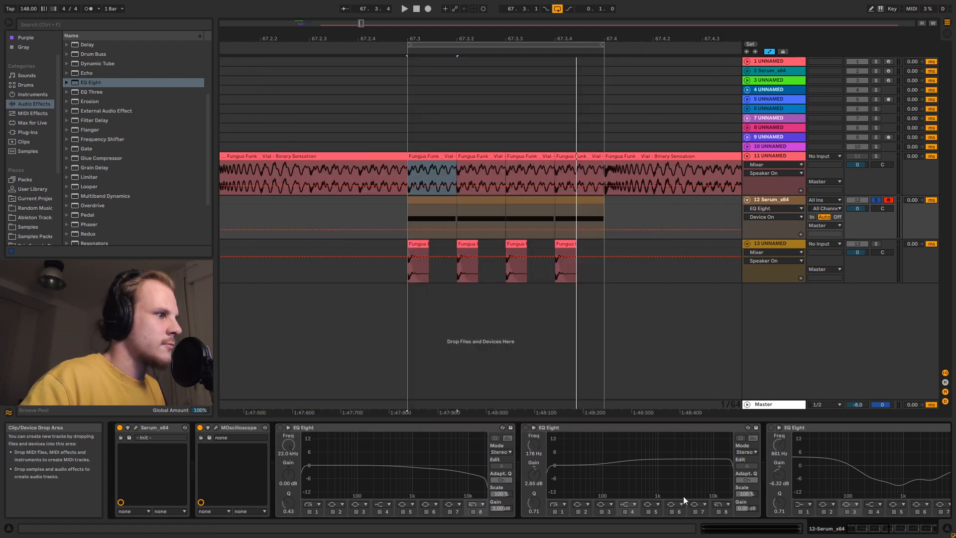
Step: Compare the unequalized Serum spectrum with the original in the track's MMultiAnalyzer during playback, closing the analyzer when done
{"action": "left_click_drag", "start_coordinate": [866, 529], "coordinate": [916, 530]}
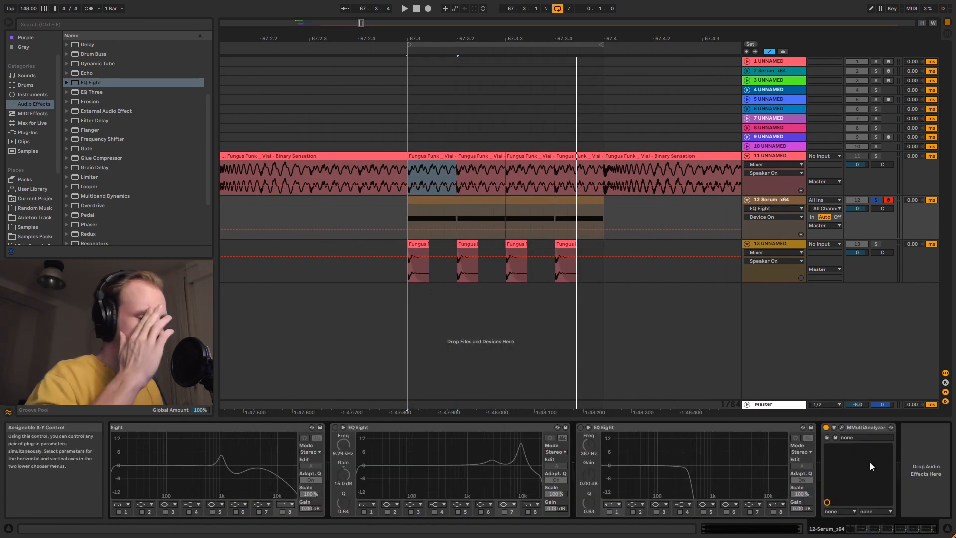
{"action": "left_click", "coordinate": [842, 427]}
{"action": "key", "text": "space"}
{"action": "left_click_drag", "start_coordinate": [582, 80], "coordinate": [492, 73]}
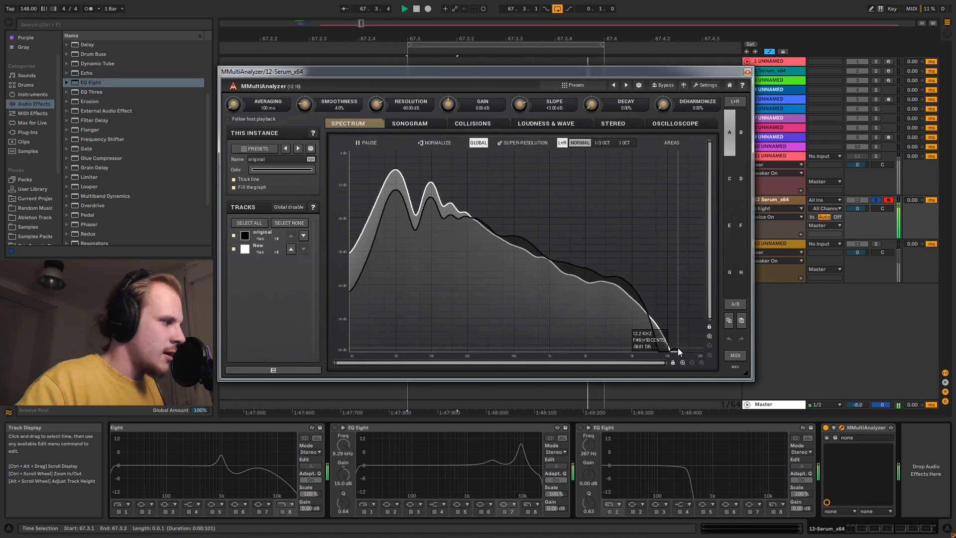
{"action": "key", "text": "space"}
{"action": "left_click", "coordinate": [748, 72]}
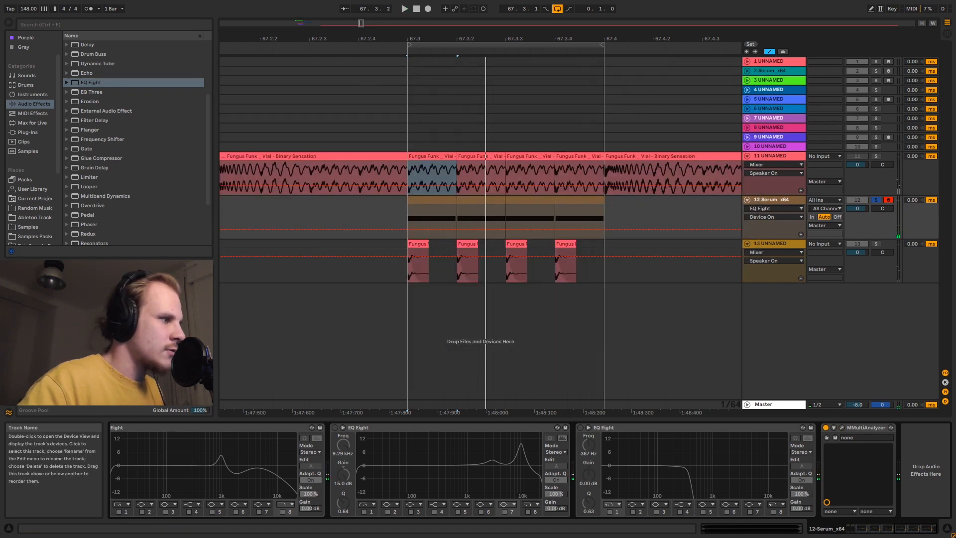
Step: Turn down Oscillator B's level in Serum, assign ENV 3 to modulate it, and start playback
{"action": "left_click_drag", "start_coordinate": [911, 532], "coordinate": [845, 532]}
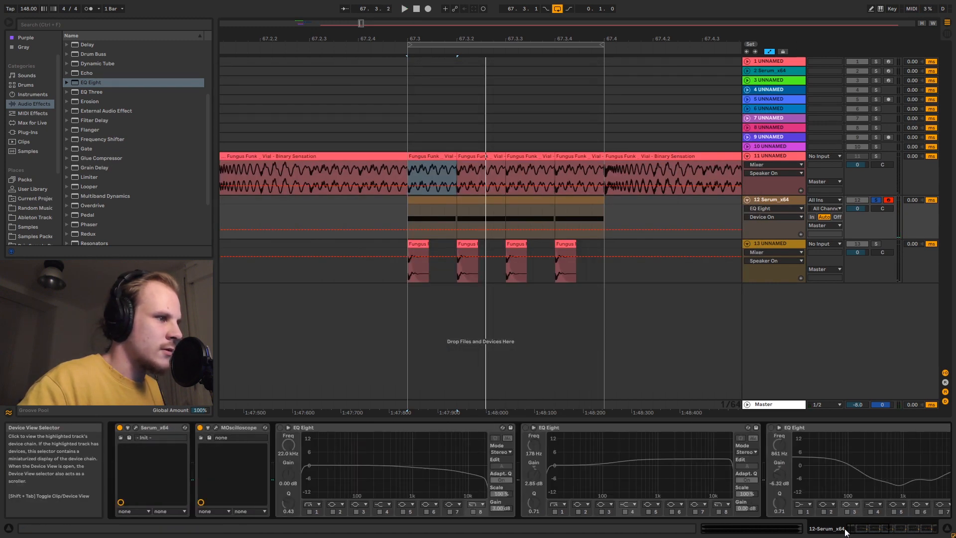
{"action": "left_click", "coordinate": [135, 427]}
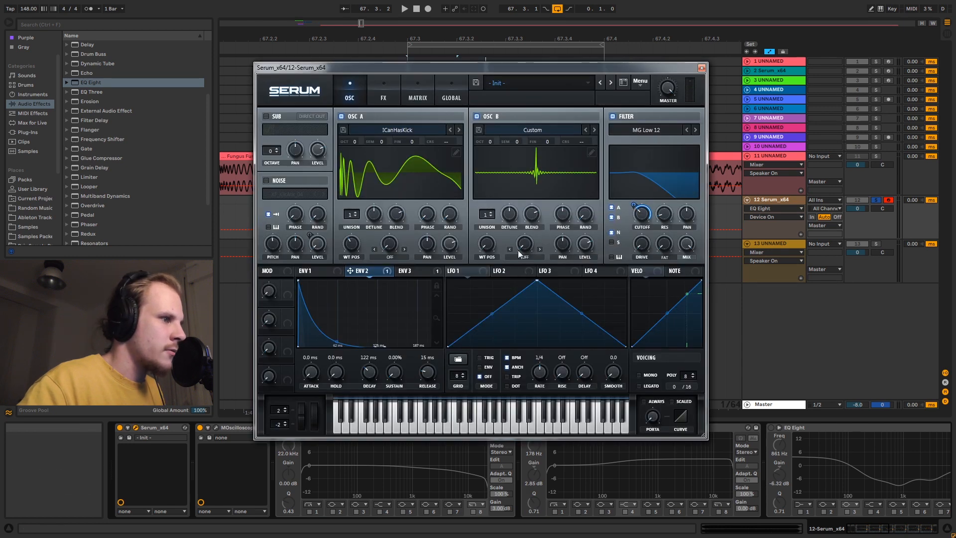
{"action": "left_click", "coordinate": [414, 271]}
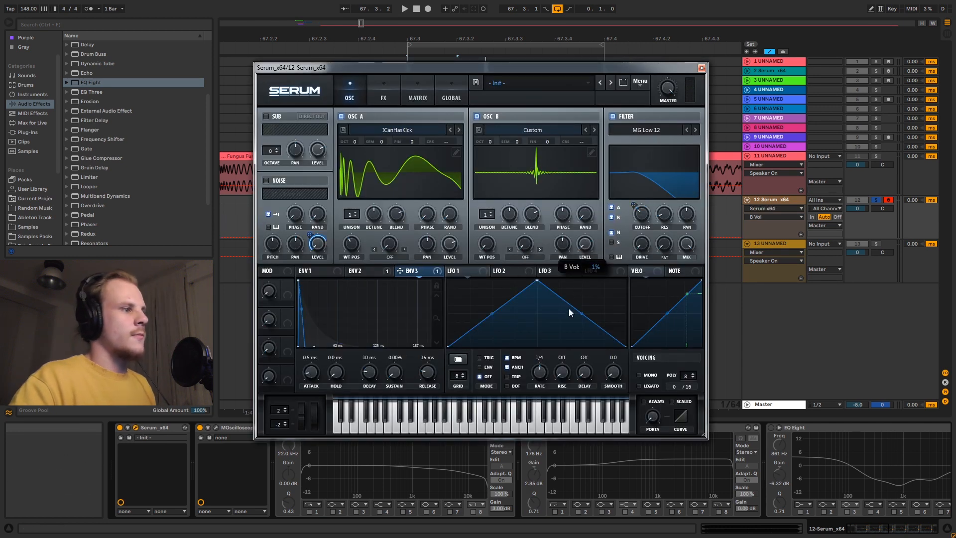
{"action": "left_click_drag", "start_coordinate": [574, 246], "coordinate": [585, 243]}
{"action": "key", "text": "space"}
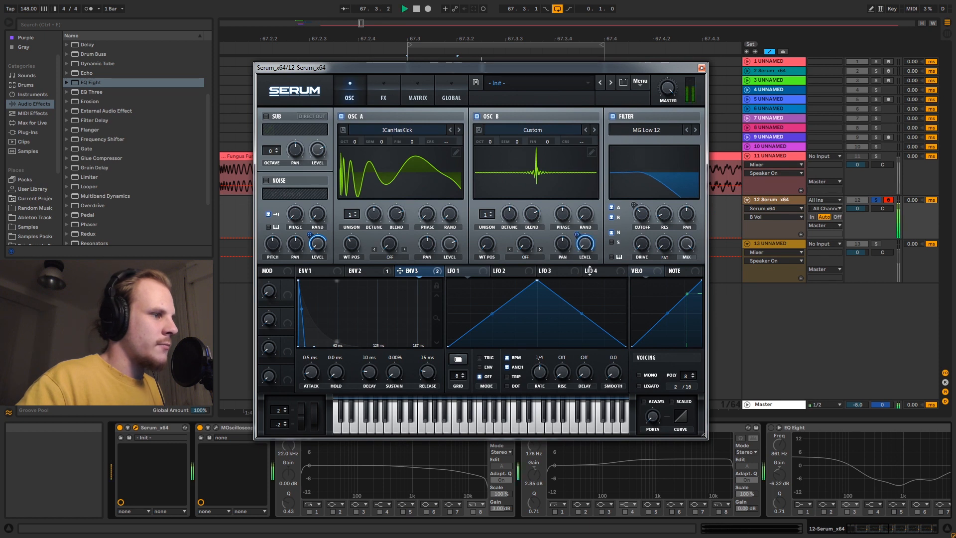
Step: Set the ENV 3 modulation of Oscillator B's level to 75, audition it, and close Serum
{"action": "key", "text": "space"}
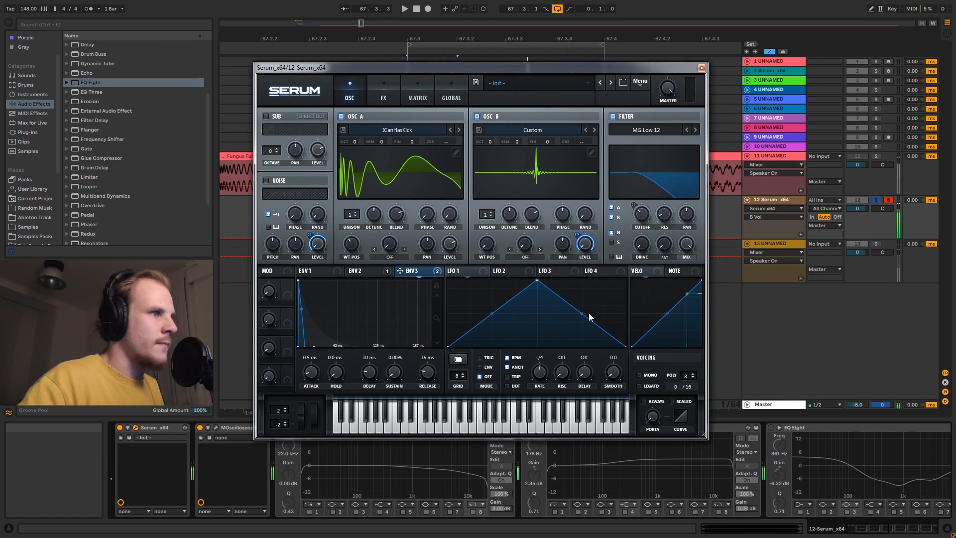
{"action": "left_click_drag", "start_coordinate": [575, 243], "coordinate": [574, 248]}
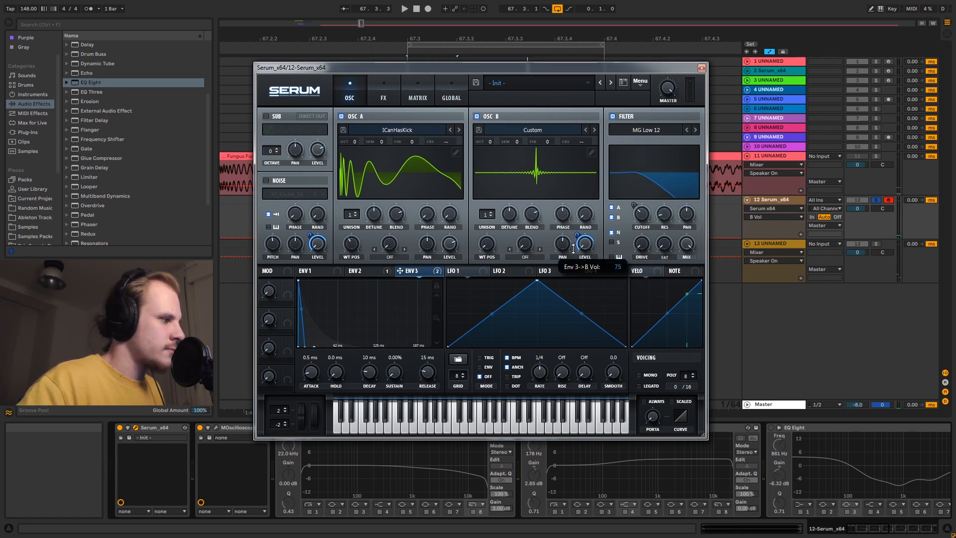
{"action": "key", "text": "space"}
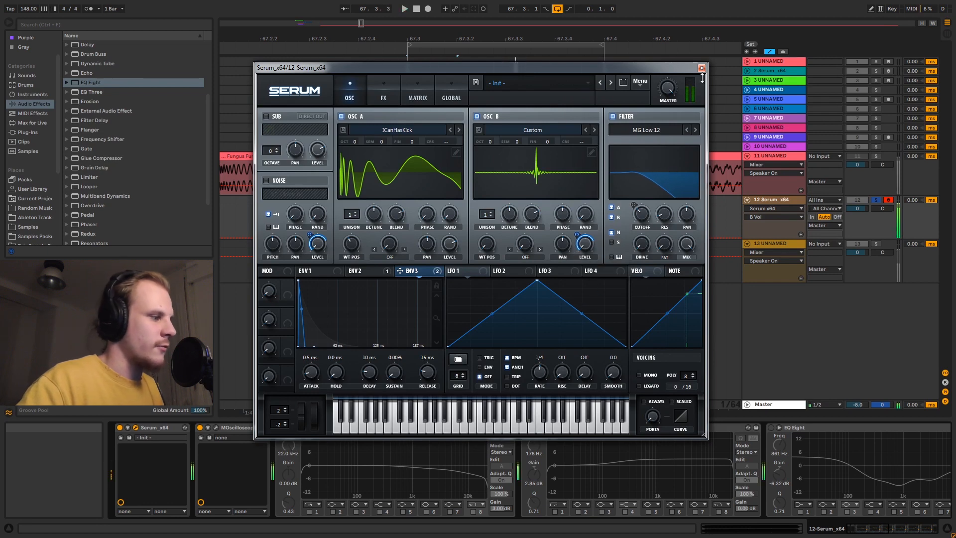
{"action": "left_click", "coordinate": [702, 68]}
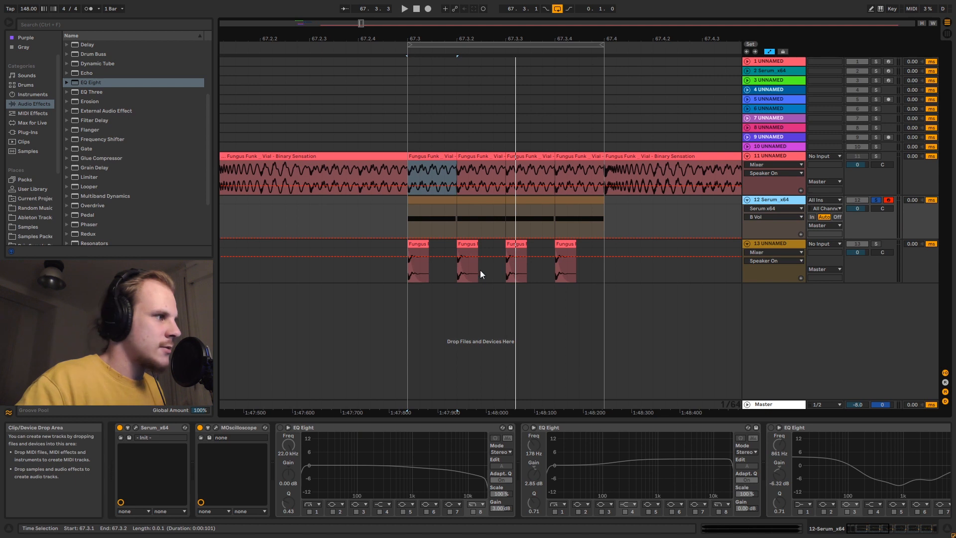
Step: Compare the Serum spectrum with the original in the track's MMultiAnalyzer during playback, closing the analyzer when done
{"action": "left_click_drag", "start_coordinate": [880, 530], "coordinate": [931, 532]}
{"action": "left_click", "coordinate": [843, 427]}
{"action": "key", "text": "space"}
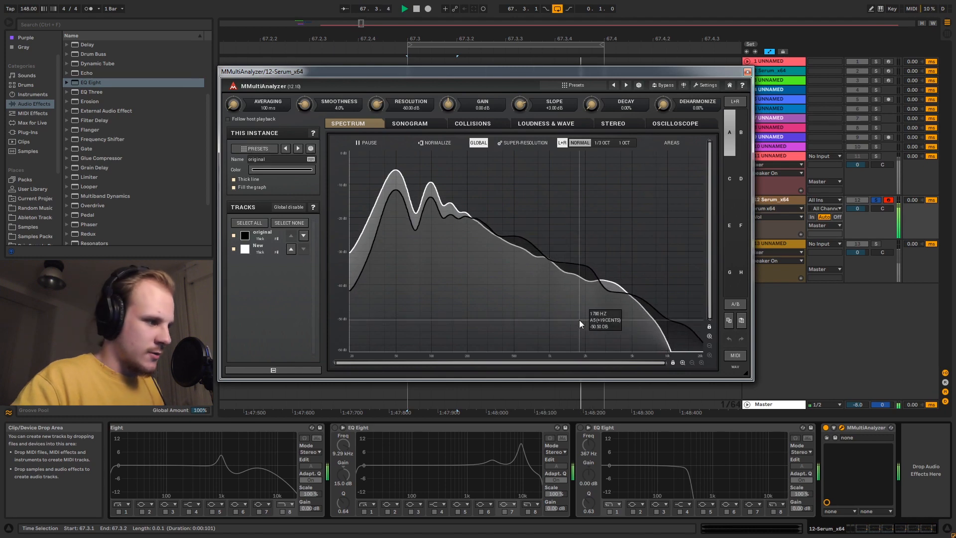
{"action": "key", "text": "space"}
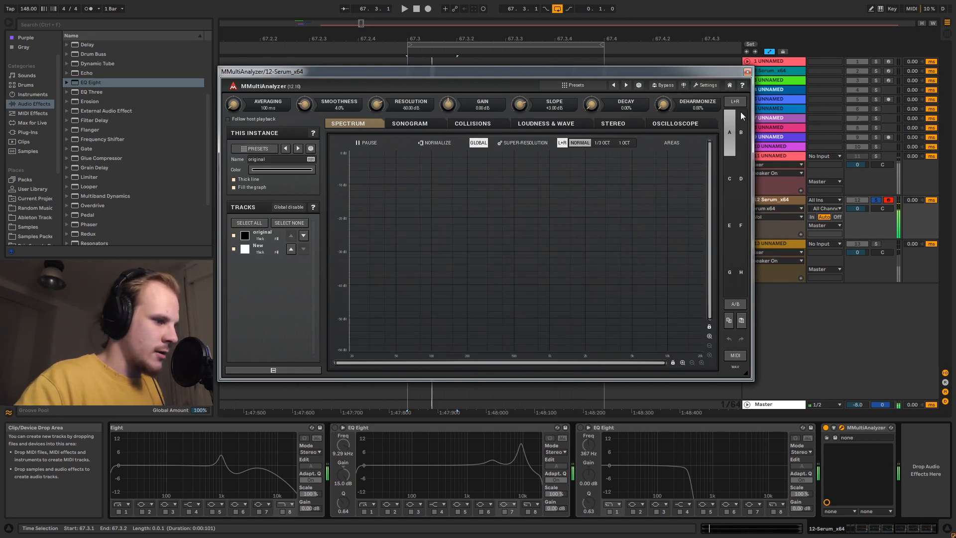
{"action": "left_click", "coordinate": [748, 71]}
Step: Reactivate the first five EQ Eight devices on track 12 Serum_x64 and toggle the sixth one
{"action": "left_click", "coordinate": [845, 529]}
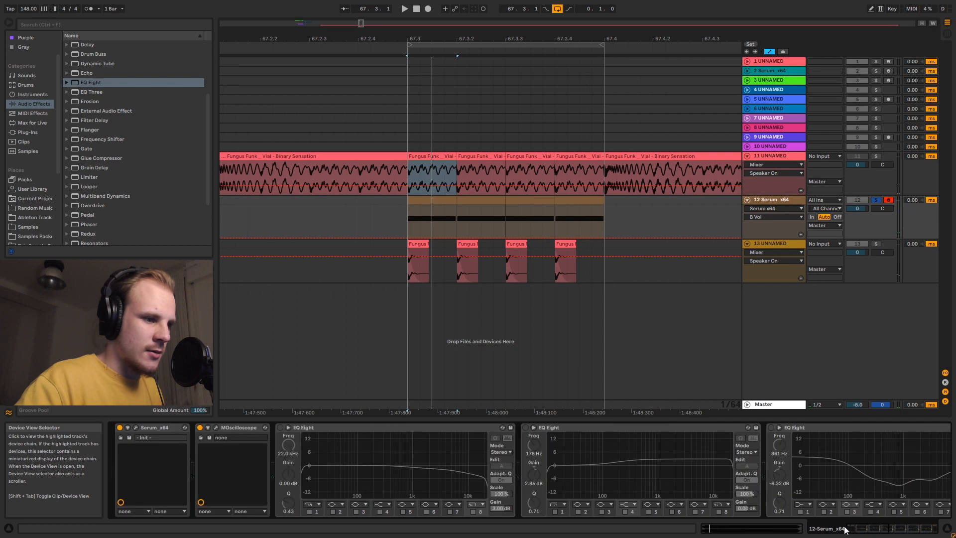
{"action": "left_click", "coordinate": [280, 428]}
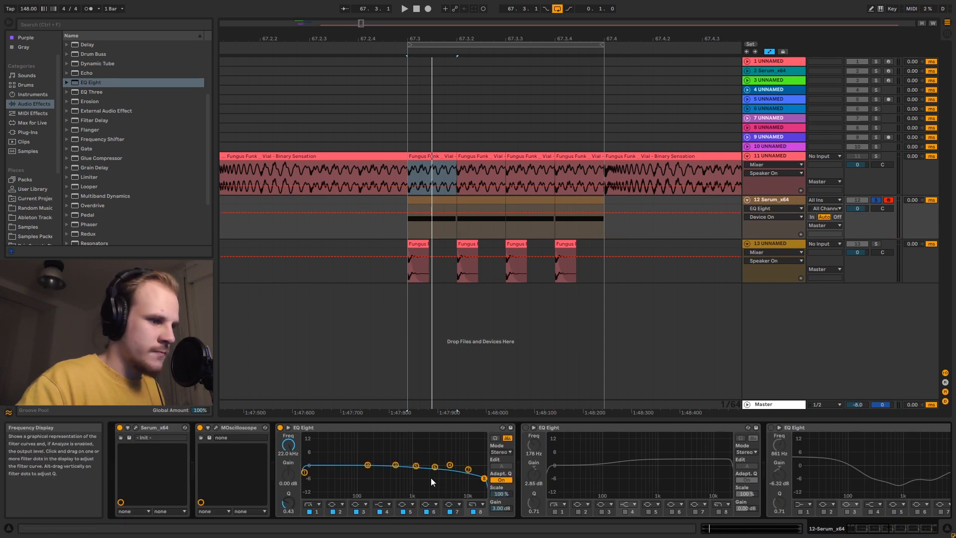
{"action": "left_click", "coordinate": [526, 428]}
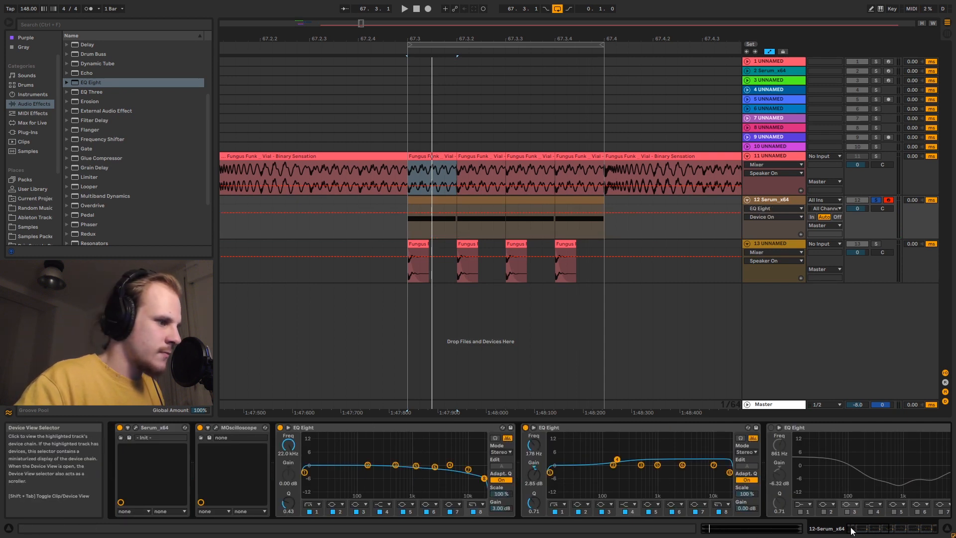
{"action": "left_click", "coordinate": [874, 533]}
{"action": "left_click", "coordinate": [568, 428]}
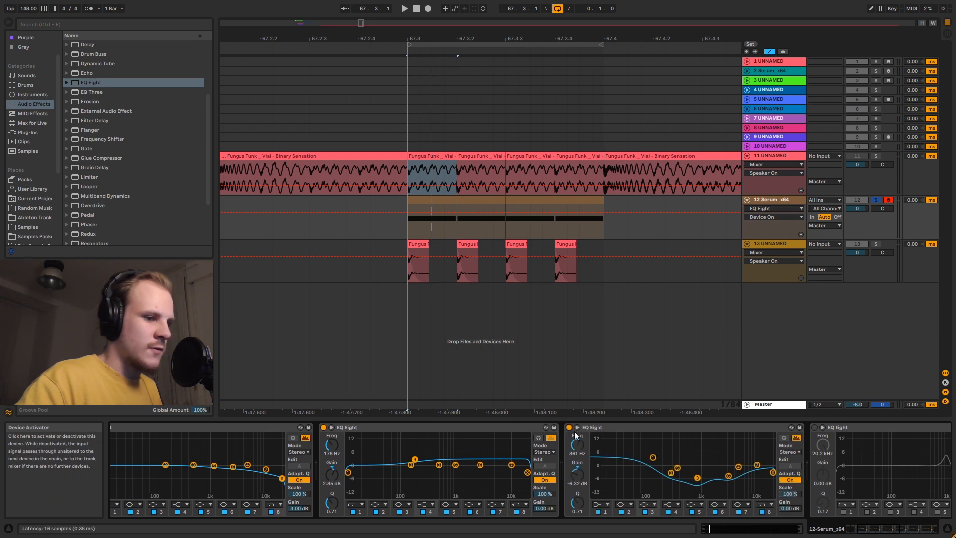
{"action": "left_click", "coordinate": [905, 532]}
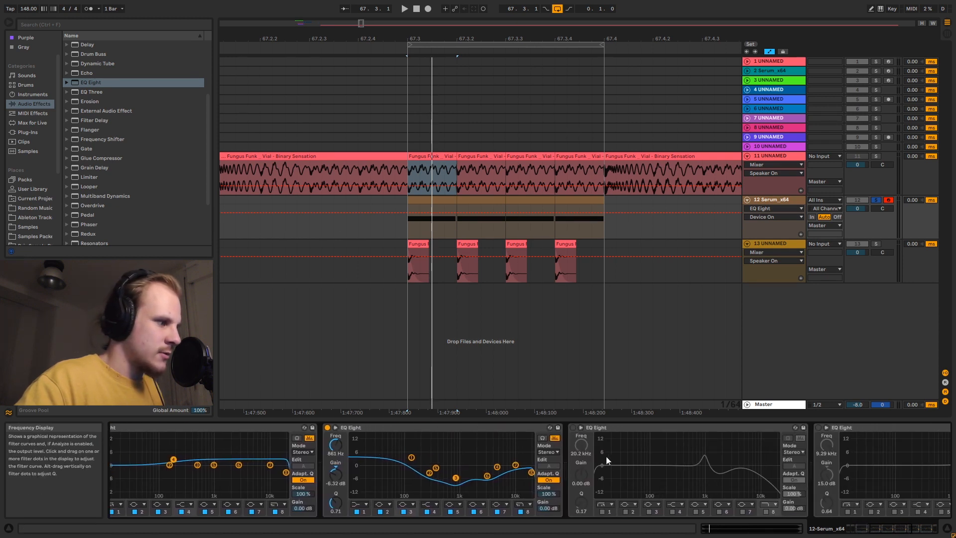
{"action": "left_click", "coordinate": [573, 427]}
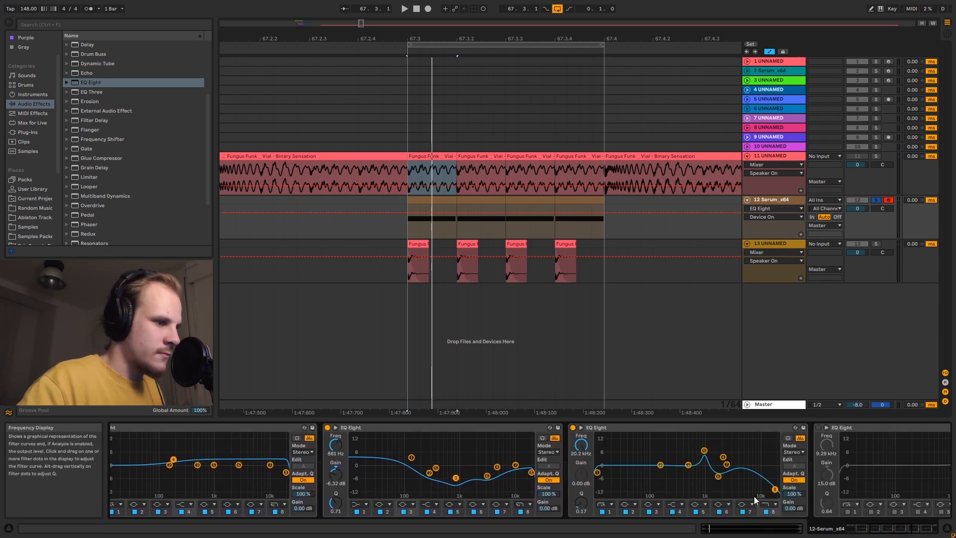
{"action": "left_click_drag", "start_coordinate": [898, 529], "coordinate": [920, 529]}
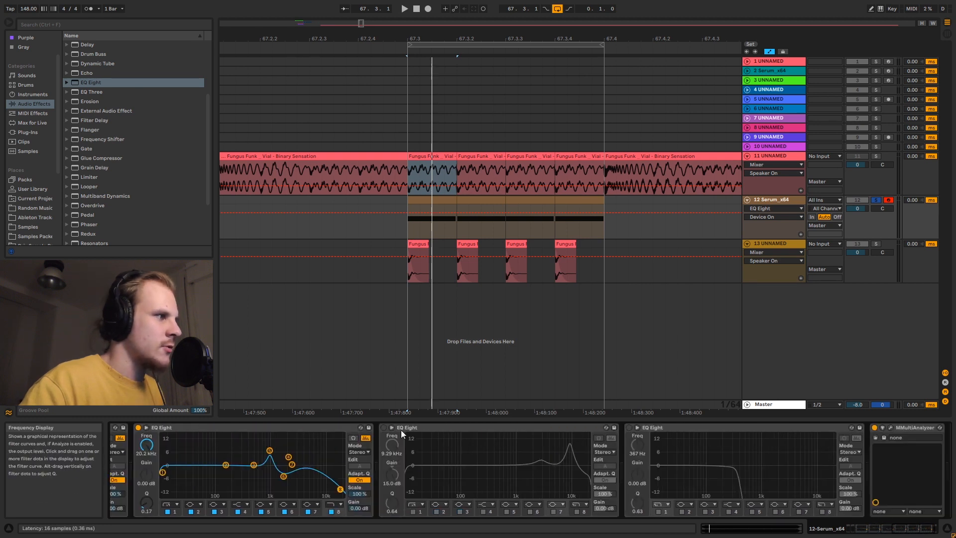
{"action": "left_click", "coordinate": [383, 427]}
{"action": "left_click", "coordinate": [630, 428]}
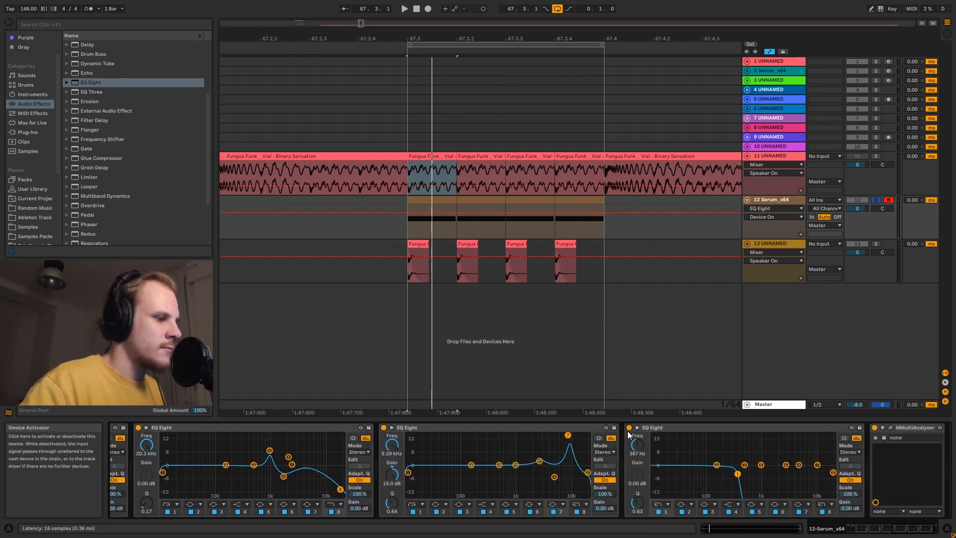
Step: With the analyzer open during playback, reshape the fifth EQ Eight's highs, setting band 7 to 4.17 kHz and 7.56 dB
{"action": "left_click", "coordinate": [891, 428]}
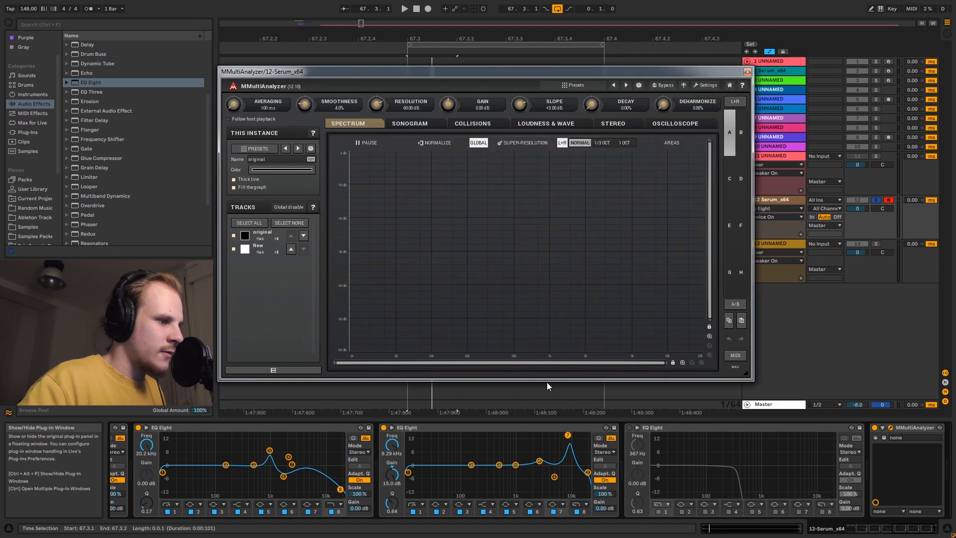
{"action": "key", "text": "space"}
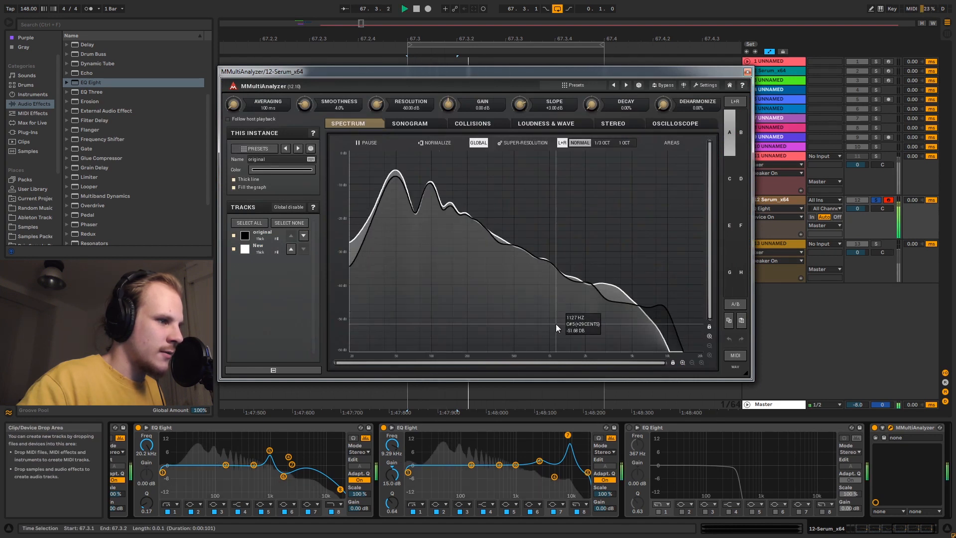
{"action": "left_click_drag", "start_coordinate": [569, 438], "coordinate": [539, 469]}
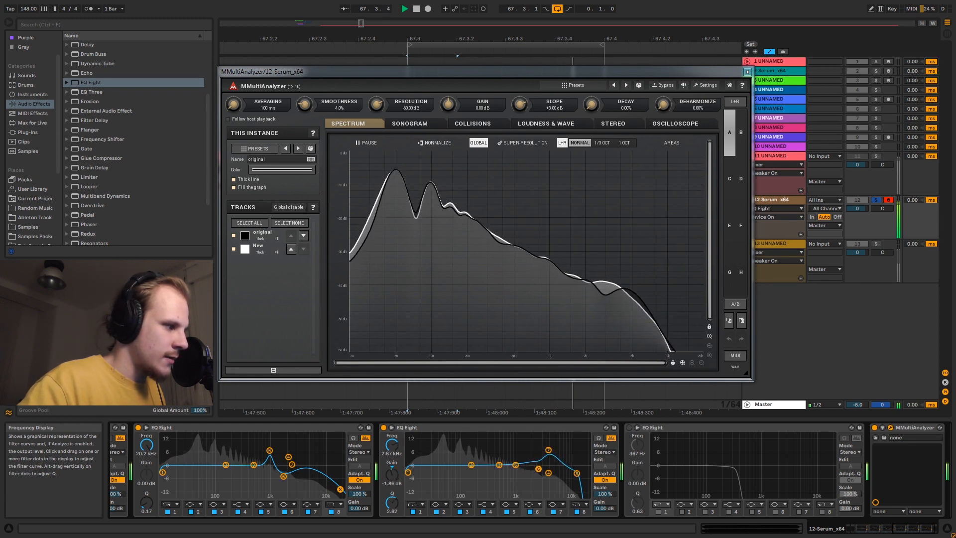
{"action": "left_click", "coordinate": [548, 451]}
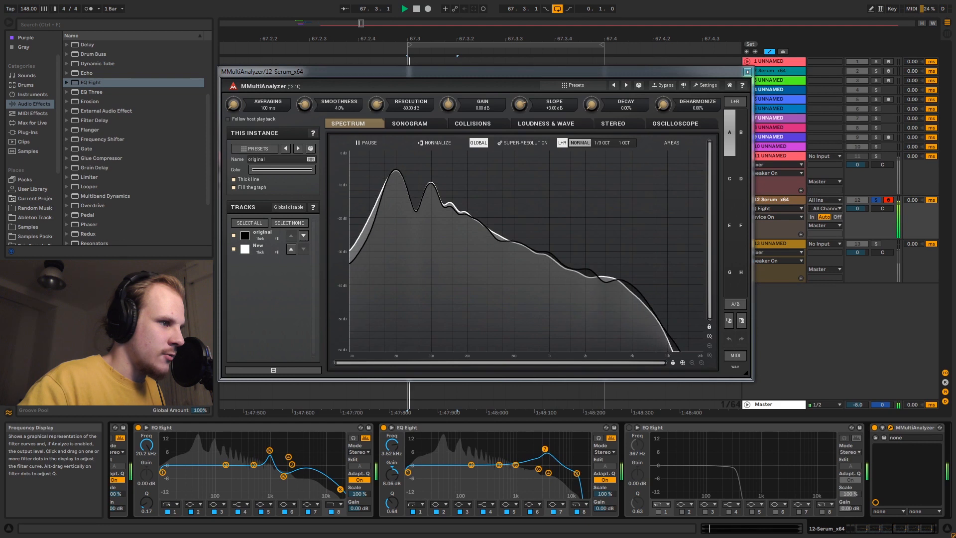
Step: Replay the loop to compare the adjusted spectrum with the original's upper frequencies, and close the analyzer
{"action": "key", "text": "space"}
{"action": "key", "text": "space"}
{"action": "key", "text": "space"}
{"action": "key", "text": "space"}
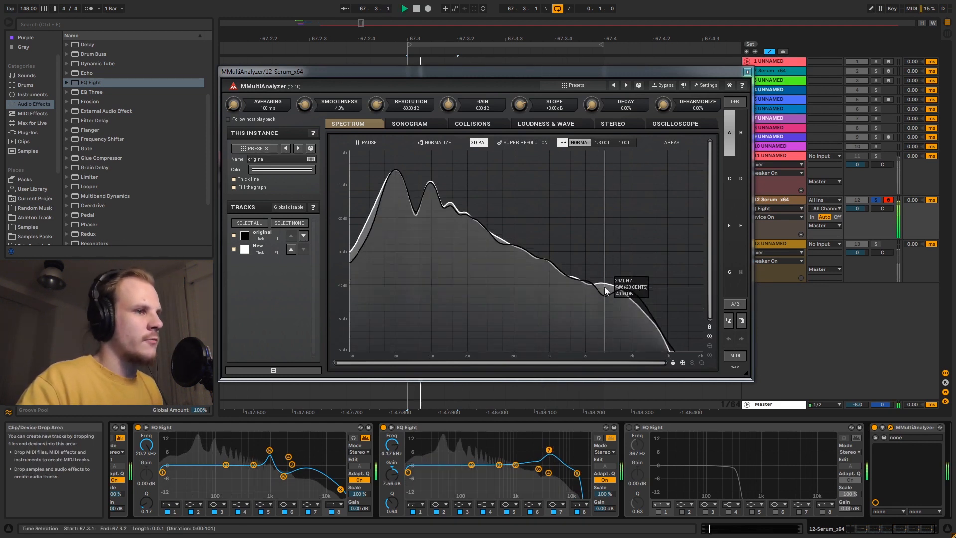
{"action": "key", "text": "space"}
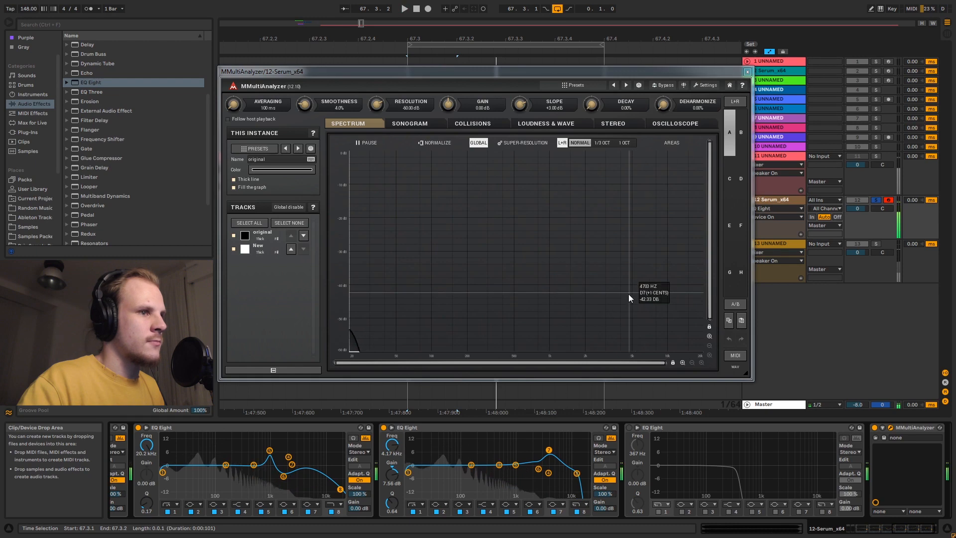
{"action": "left_click", "coordinate": [748, 72]}
Step: Play the loop and switch solo between the original on track 11 and the Serum track to compare them by ear
{"action": "key", "text": "space"}
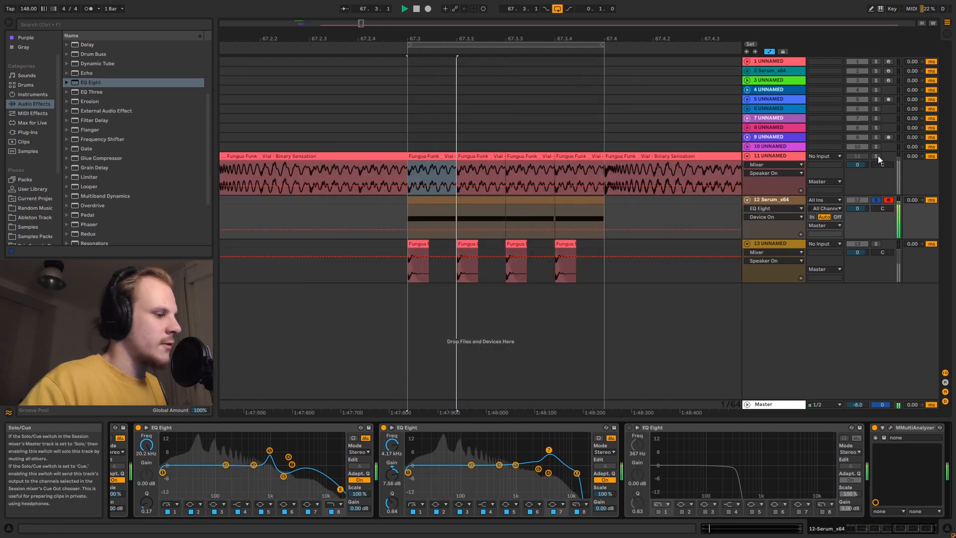
{"action": "left_click", "coordinate": [877, 156]}
{"action": "left_click", "coordinate": [876, 200]}
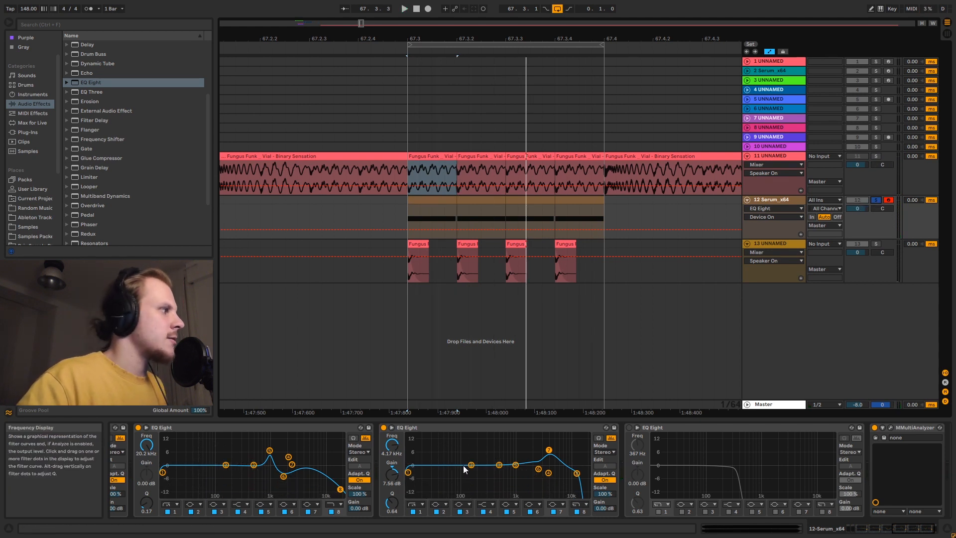
Step: Add a new track with the Xfer Records Serum_x64 instrument from the plug-in browser and close its window
{"action": "left_click_drag", "start_coordinate": [915, 532], "coordinate": [863, 534]}
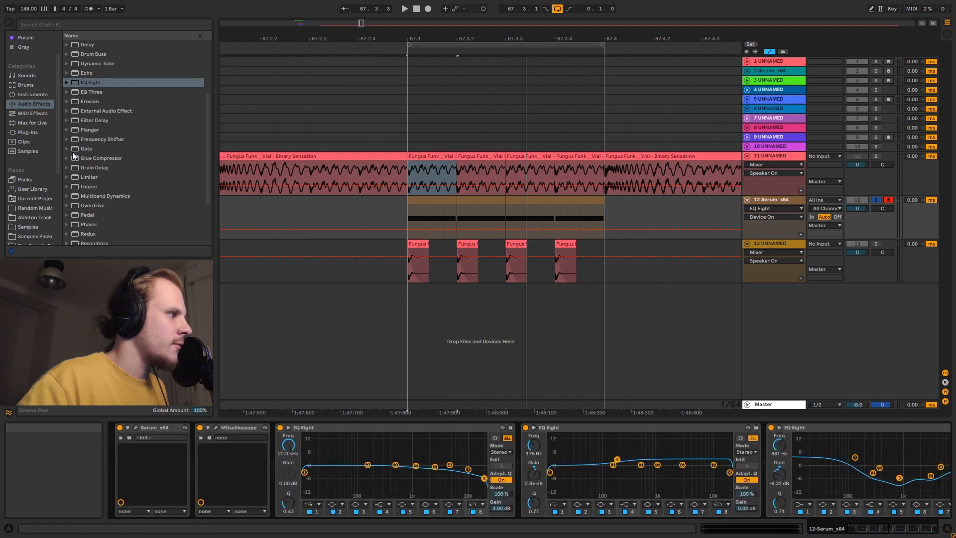
{"action": "left_click", "coordinate": [28, 132]}
{"action": "scroll", "coordinate": [125, 180], "scroll_direction": "down", "scroll_amount": 5}
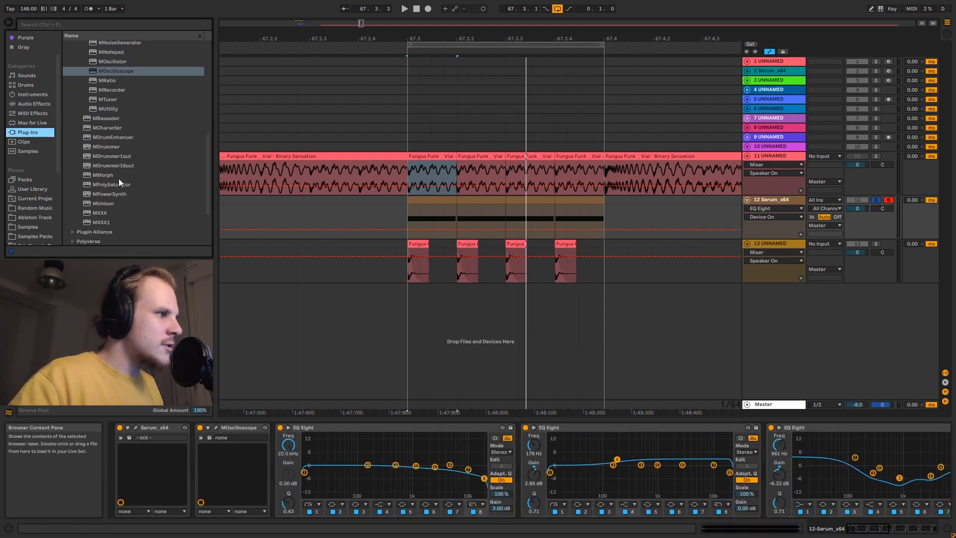
{"action": "left_click", "coordinate": [67, 230]}
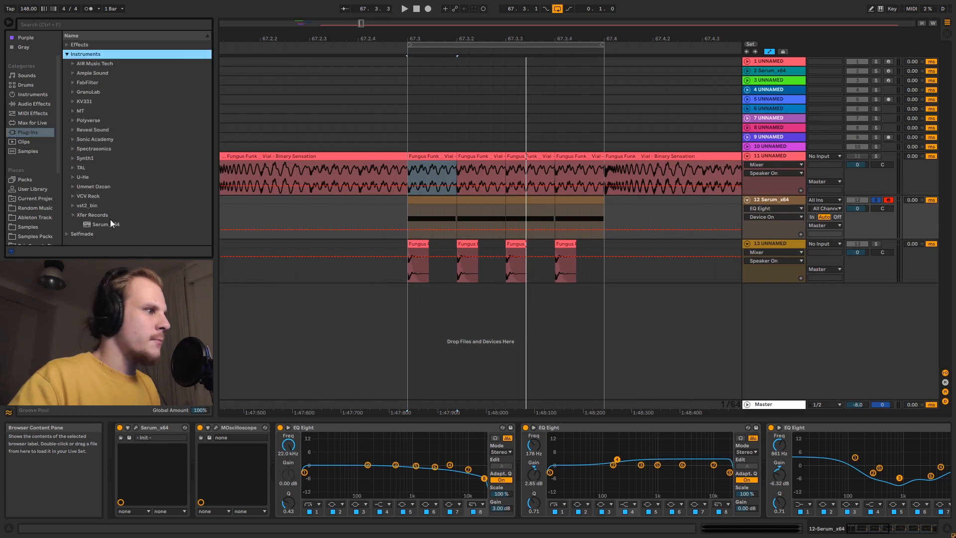
{"action": "left_click", "coordinate": [95, 225]}
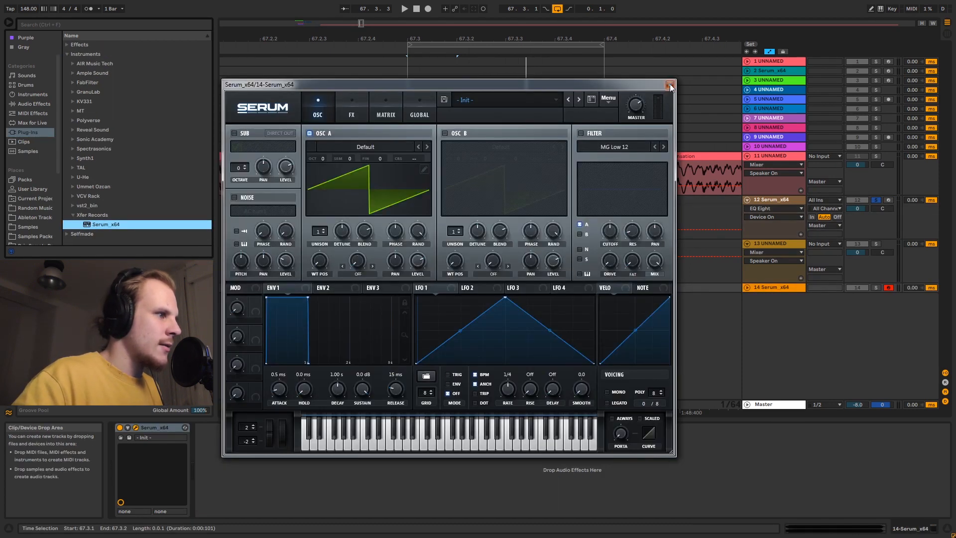
{"action": "left_click", "coordinate": [671, 85]}
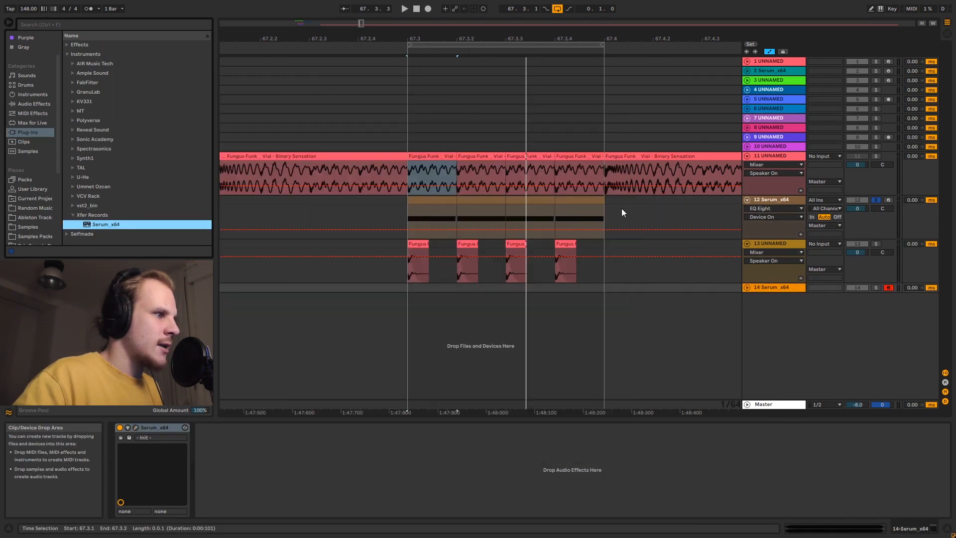
Step: Select a portion of the original audio clip about 25 ms long, shortly before beat 67.3.2, to examine its waveform
{"action": "left_click_drag", "start_coordinate": [410, 39], "coordinate": [427, 62]}
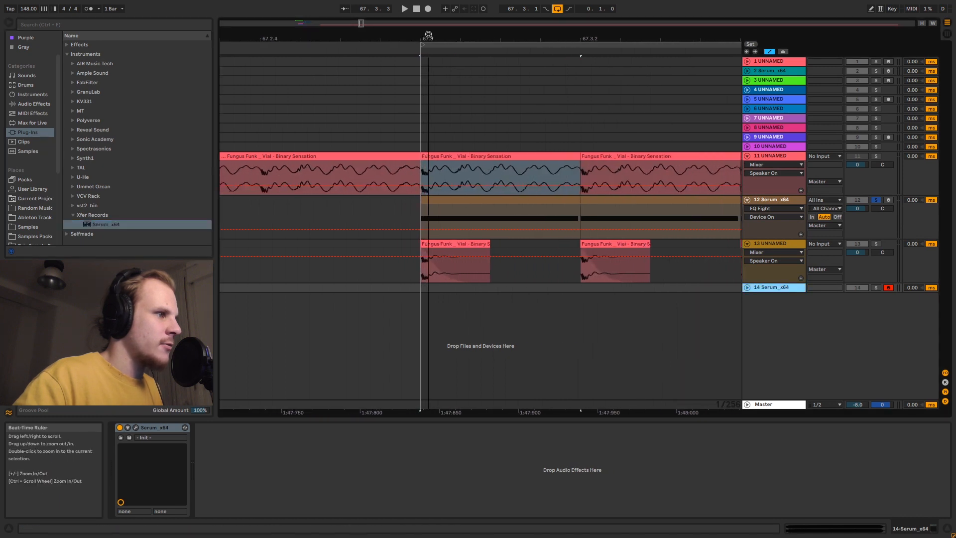
{"action": "left_click_drag", "start_coordinate": [521, 174], "coordinate": [552, 176]}
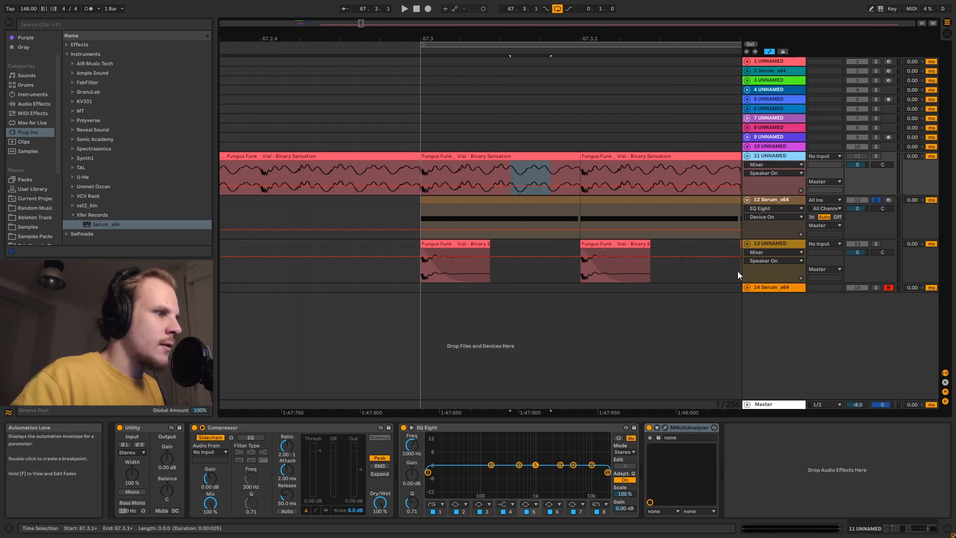
Step: Unfold track 14 Serum_x64 and copy track 12's four MIDI clips onto it, starting at 67.3
{"action": "left_click", "coordinate": [747, 287]}
{"action": "left_click", "coordinate": [769, 287]}
{"action": "left_click_drag", "start_coordinate": [490, 36], "coordinate": [441, 10]}
{"action": "left_click", "coordinate": [448, 204]}
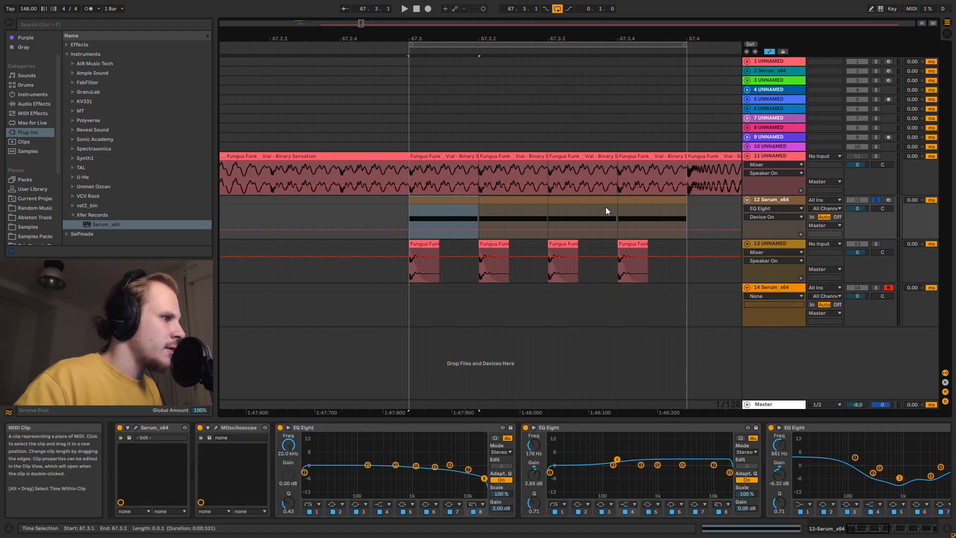
{"action": "left_click", "coordinate": [411, 287]}
{"action": "key", "text": "ctrl+v"}
Step: Open Serum on track 14 and copy the MOscilloscope device from track 12 into track 14's device chain
{"action": "left_click", "coordinate": [772, 289]}
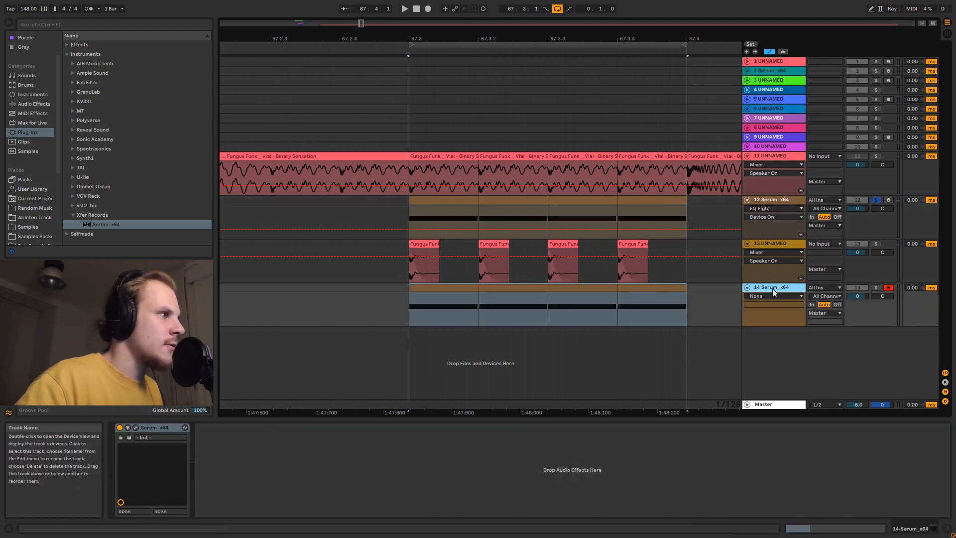
{"action": "left_click", "coordinate": [135, 428]}
{"action": "left_click", "coordinate": [769, 224]}
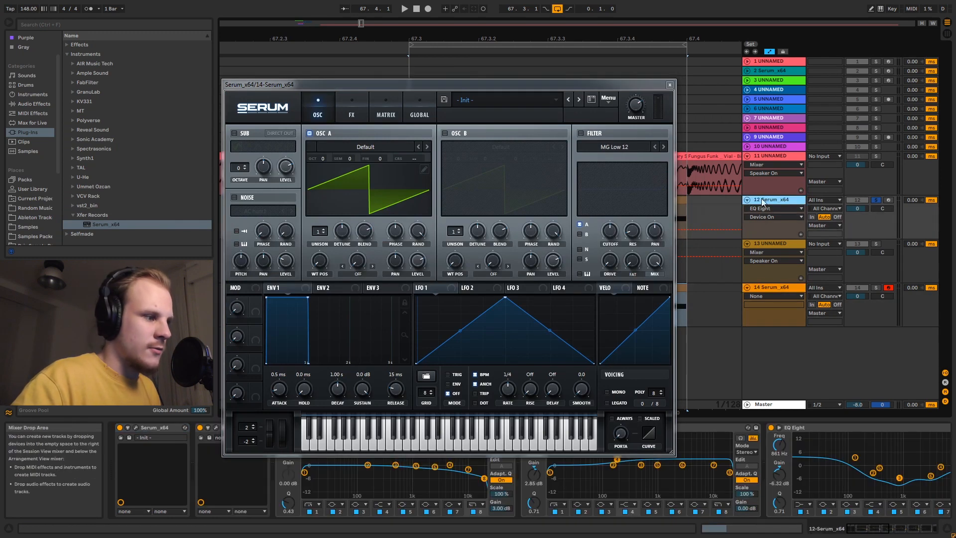
{"action": "left_click_drag", "start_coordinate": [445, 80], "coordinate": [500, 42]}
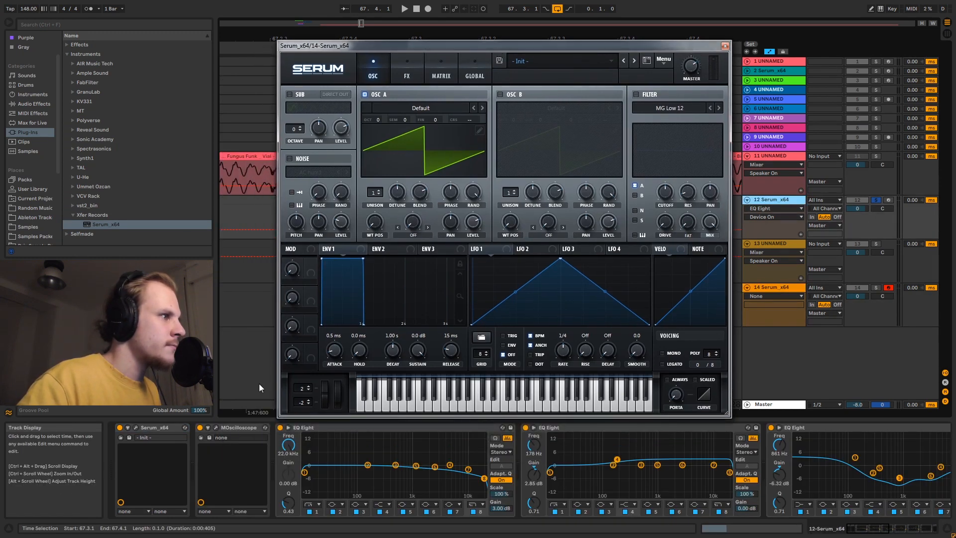
{"action": "left_click", "coordinate": [237, 429]}
{"action": "left_click", "coordinate": [775, 286]}
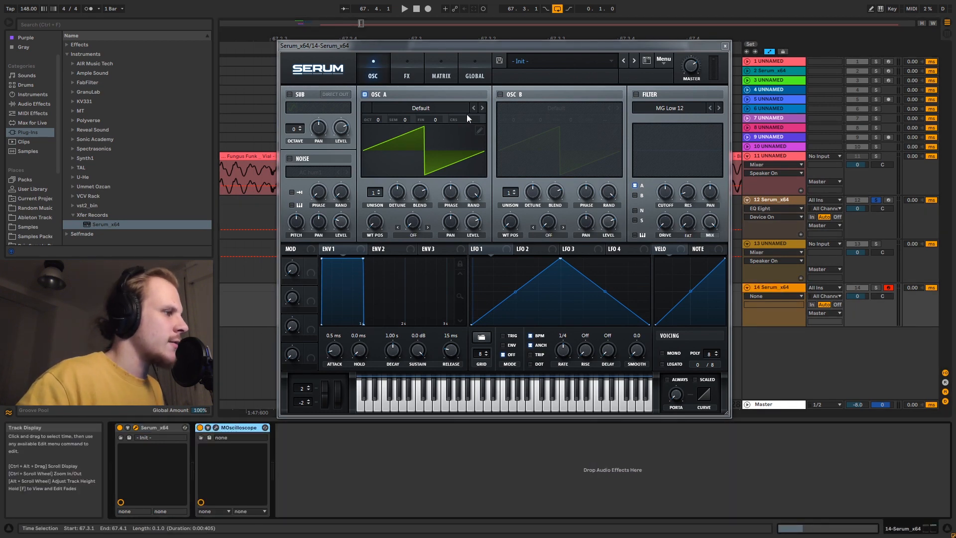
Step: Load the ICanHasKick wavetable into Oscillator A of track 14's Serum
{"action": "left_click", "coordinate": [434, 107]}
{"action": "mouse_move", "coordinate": [428, 130]}
{"action": "left_click", "coordinate": [528, 139]}
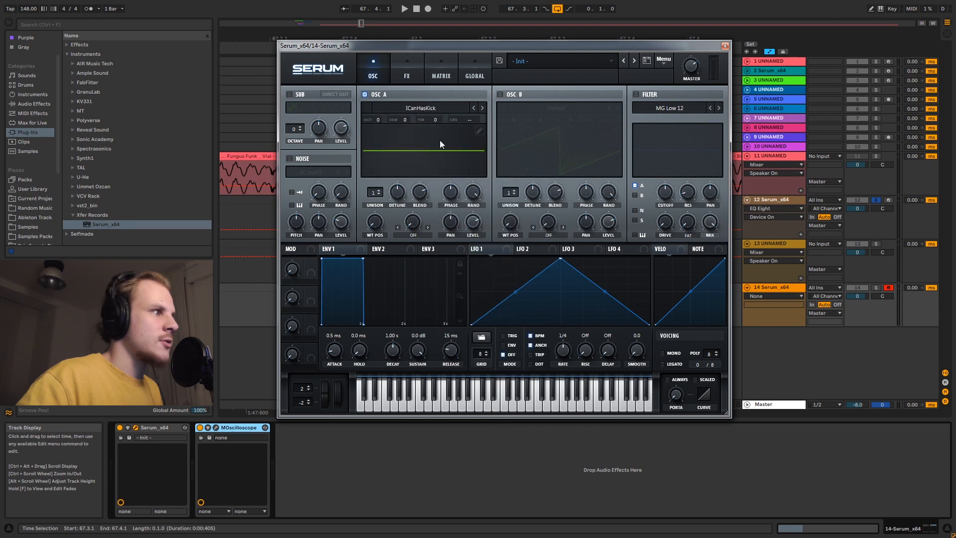
Step: Open the MOscilloscope on track 14 and arrange it beside the Serum window, resized so both are readable
{"action": "left_click", "coordinate": [216, 427]}
{"action": "left_click_drag", "start_coordinate": [205, 70], "coordinate": [780, 95]}
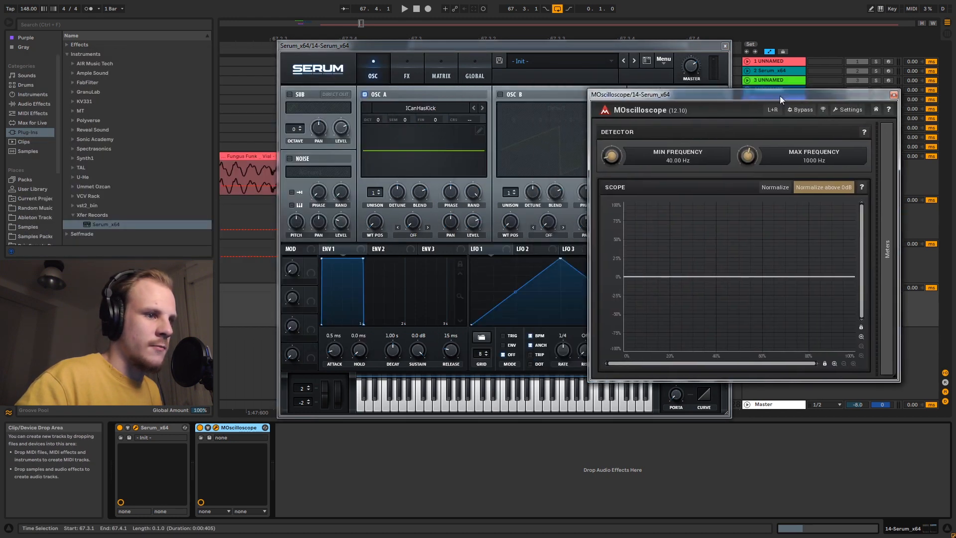
{"action": "left_click_drag", "start_coordinate": [527, 43], "coordinate": [482, 37]}
{"action": "left_click_drag", "start_coordinate": [729, 92], "coordinate": [773, 97]}
{"action": "left_click_drag", "start_coordinate": [934, 377], "coordinate": [869, 388]}
{"action": "left_click_drag", "start_coordinate": [732, 90], "coordinate": [792, 42]}
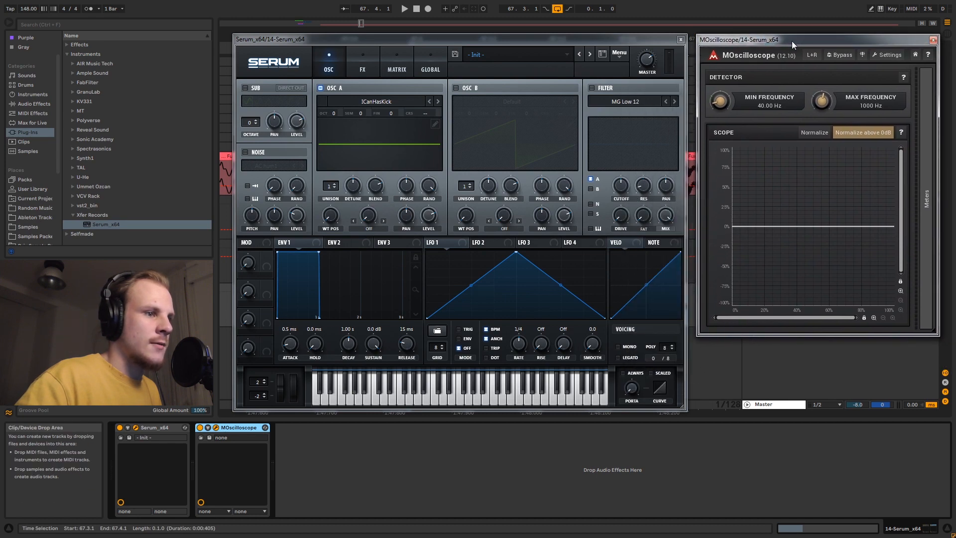
{"action": "left_click_drag", "start_coordinate": [615, 42], "coordinate": [580, 39]}
{"action": "left_click_drag", "start_coordinate": [787, 42], "coordinate": [787, 298]}
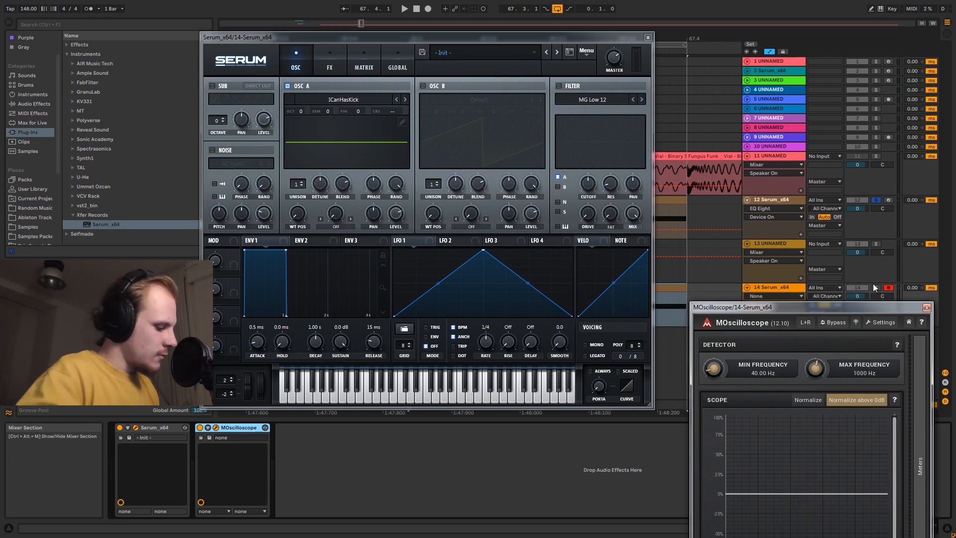
{"action": "left_click_drag", "start_coordinate": [844, 306], "coordinate": [838, 53]}
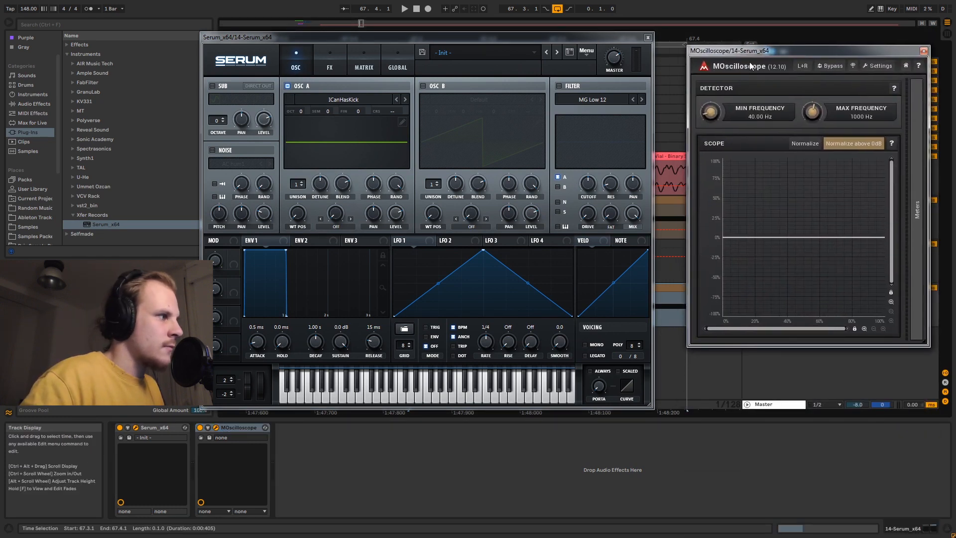
Step: Enable computer MIDI keyboard input, raise Oscillator A's wavetable position and set its random phase to 0%
{"action": "key", "text": "m"}
{"action": "key", "text": "a"}
{"action": "left_click_drag", "start_coordinate": [314, 213], "coordinate": [313, 183]}
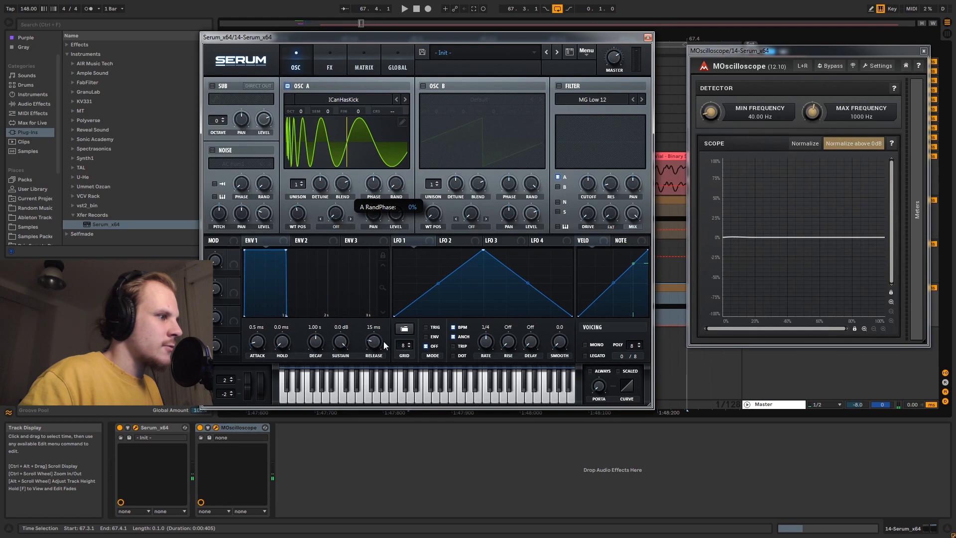
Step: Place the insert marker at 67.3.1 in the original audio clip and view its waveform there
{"action": "left_click_drag", "start_coordinate": [467, 39], "coordinate": [532, 246]}
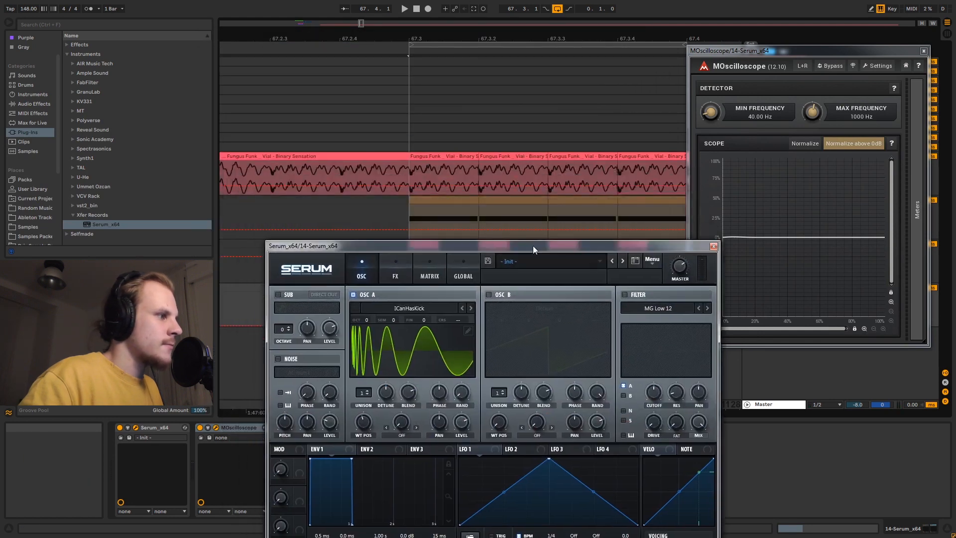
{"action": "left_click", "coordinate": [410, 174]}
{"action": "mouse_move", "coordinate": [466, 245]}
{"action": "left_mouse_down"}
{"action": "mouse_move", "coordinate": [455, 67]}
{"action": "mouse_move", "coordinate": [428, 42]}
{"action": "left_mouse_up"}
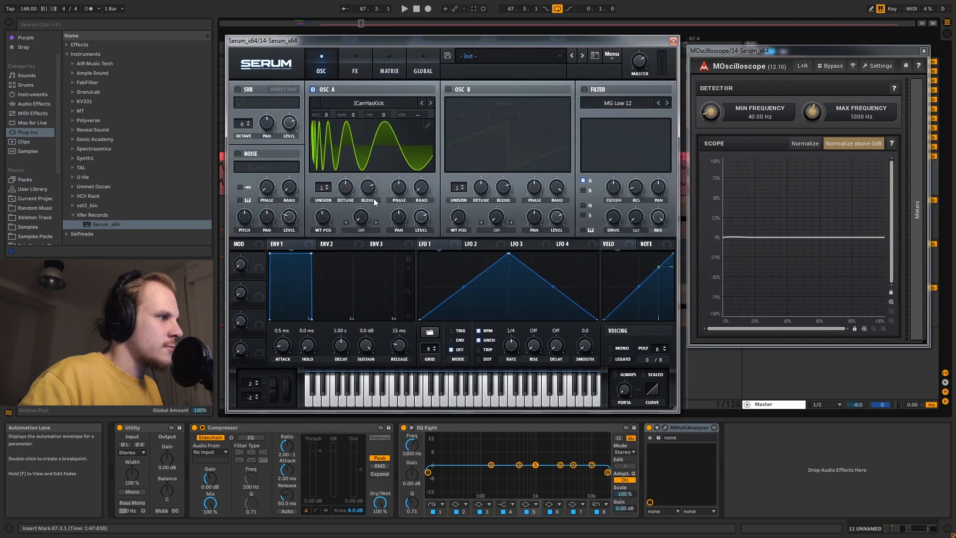
Step: Fine-tune Oscillator A's phase and wavetable position, and enable the MG Low 12 filter with a lowered cutoff
{"action": "left_click_drag", "start_coordinate": [396, 188], "coordinate": [395, 199]}
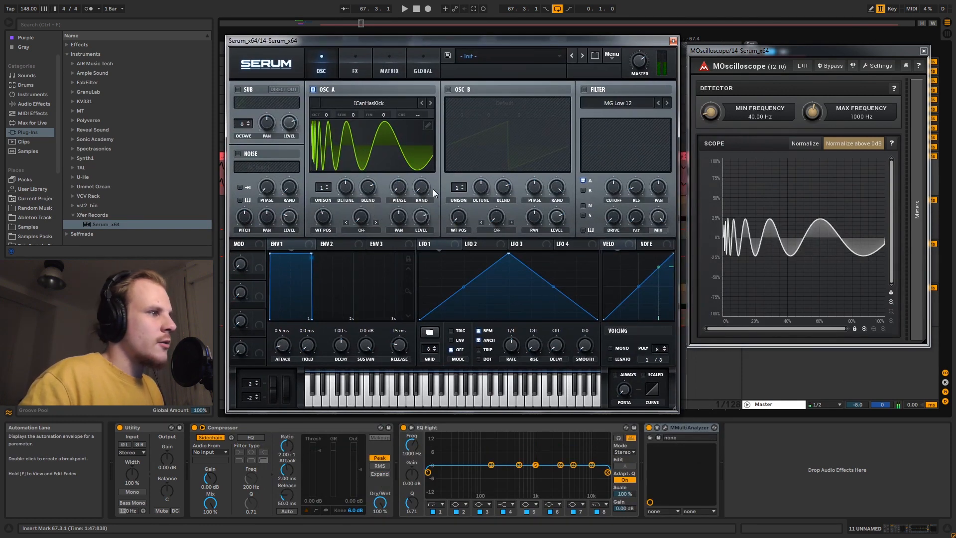
{"action": "left_click_drag", "start_coordinate": [323, 217], "coordinate": [333, 224]}
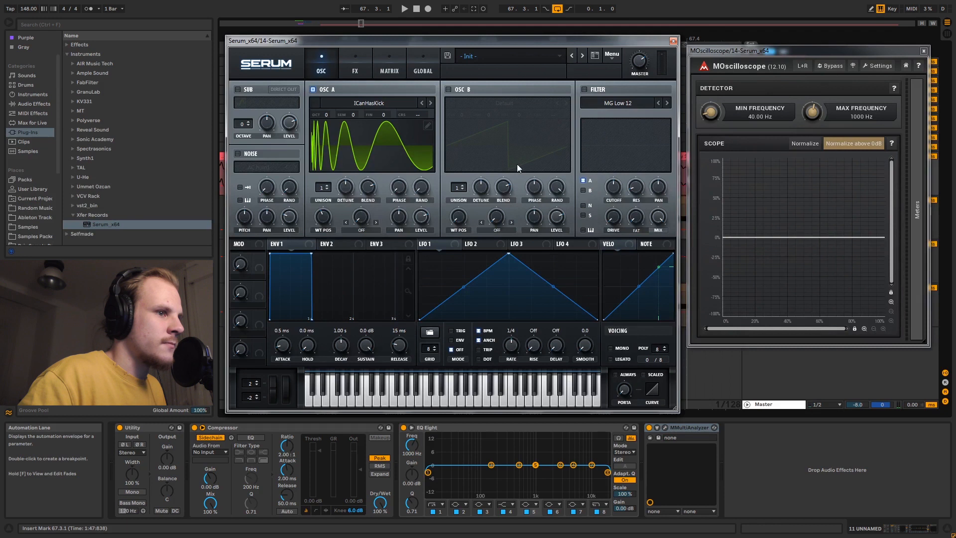
{"action": "left_click", "coordinate": [584, 90]}
{"action": "left_click_drag", "start_coordinate": [614, 188], "coordinate": [614, 196]}
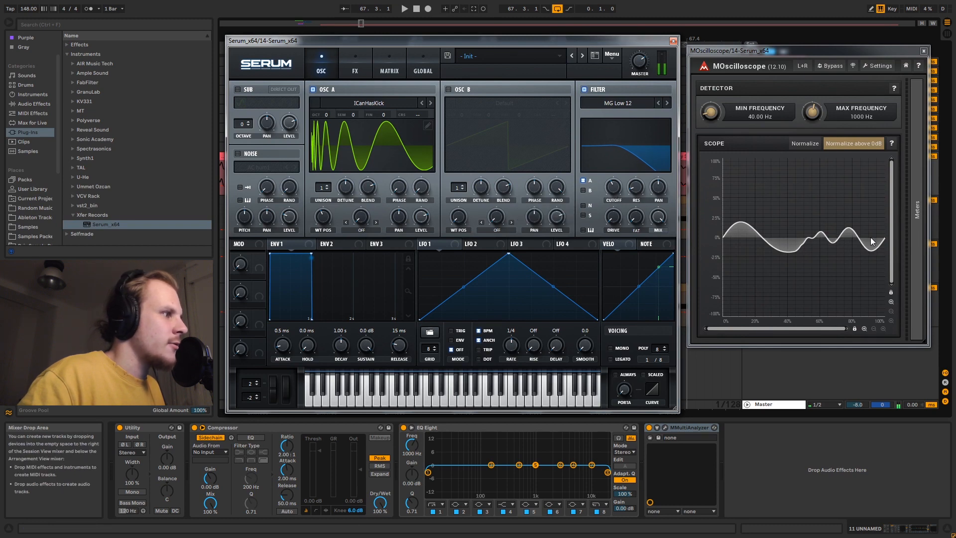
Step: Select about 6 ms of the original audio clip shortly after 67.3 to examine the waveform up close
{"action": "left_click_drag", "start_coordinate": [463, 42], "coordinate": [721, 144]}
{"action": "left_click", "coordinate": [438, 67]}
{"action": "scroll", "coordinate": [437, 66], "scroll_direction": "up", "scroll_amount": 8}
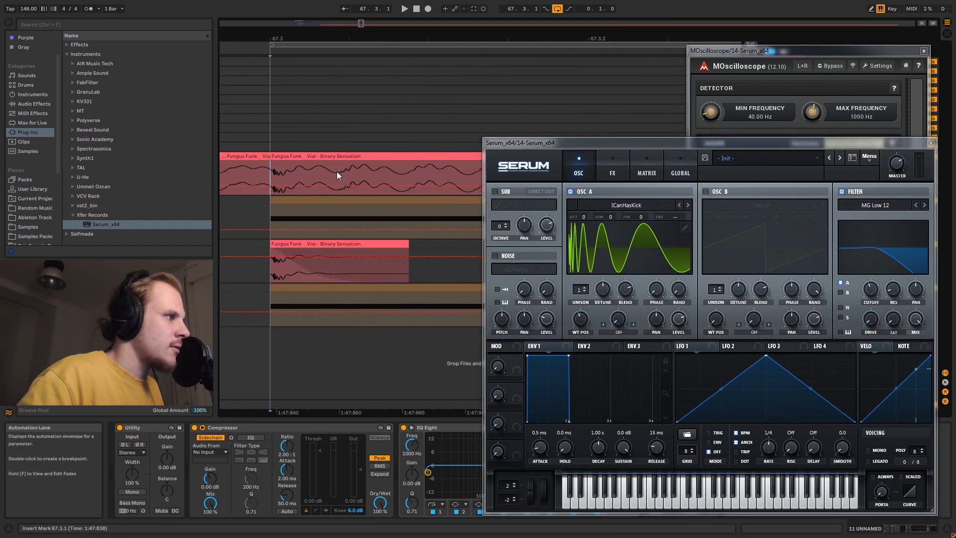
{"action": "left_click_drag", "start_coordinate": [340, 174], "coordinate": [351, 174]}
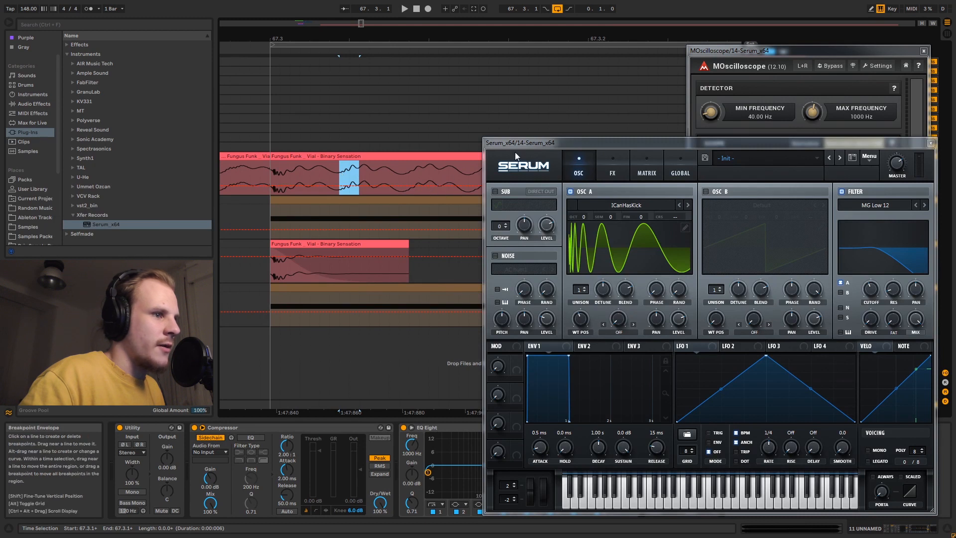
{"action": "left_click_drag", "start_coordinate": [562, 142], "coordinate": [321, 52]}
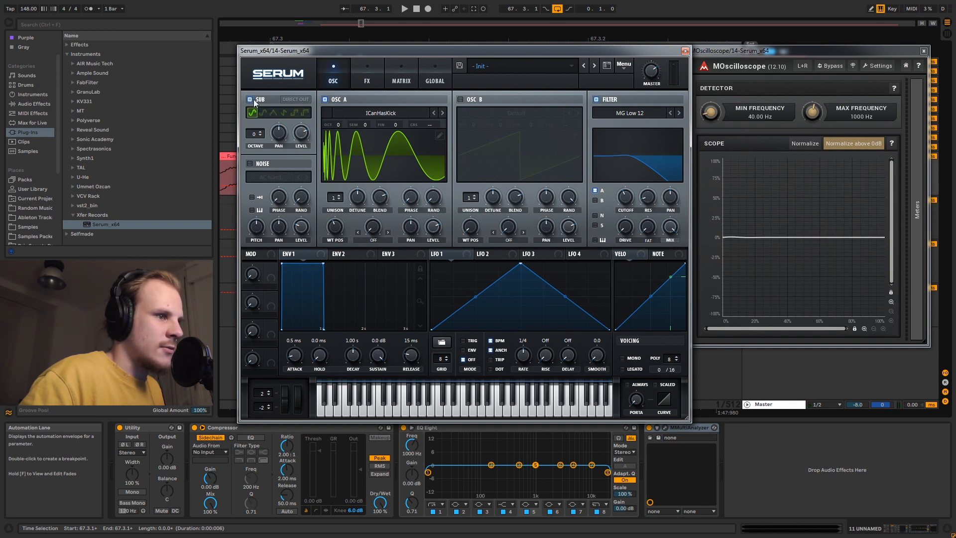
Step: Shape Envelope 2 with 154 ms decay and 0% sustain, and assign it to modulate the lowered filter cutoff
{"action": "mouse_move", "coordinate": [627, 199]}
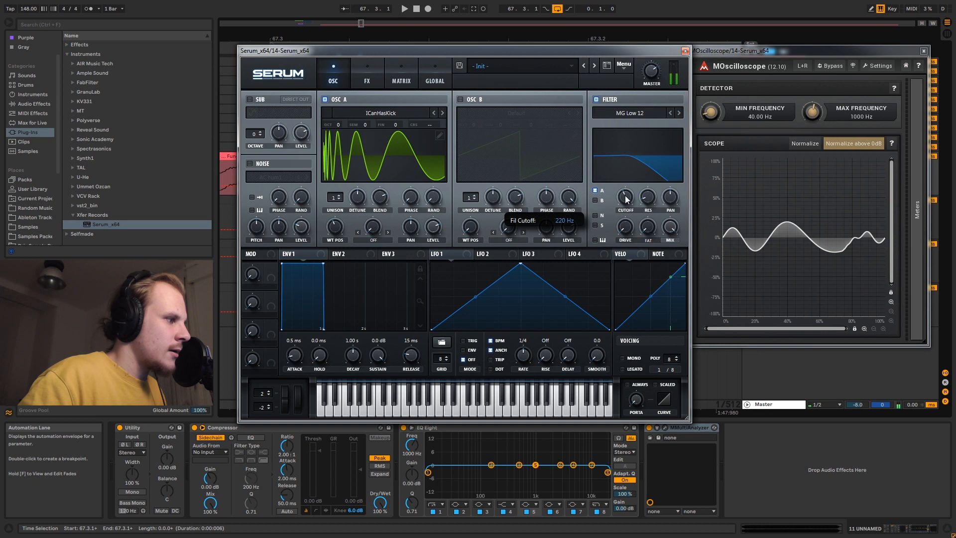
{"action": "scroll", "coordinate": [626, 199], "scroll_direction": "down", "scroll_amount": 3}
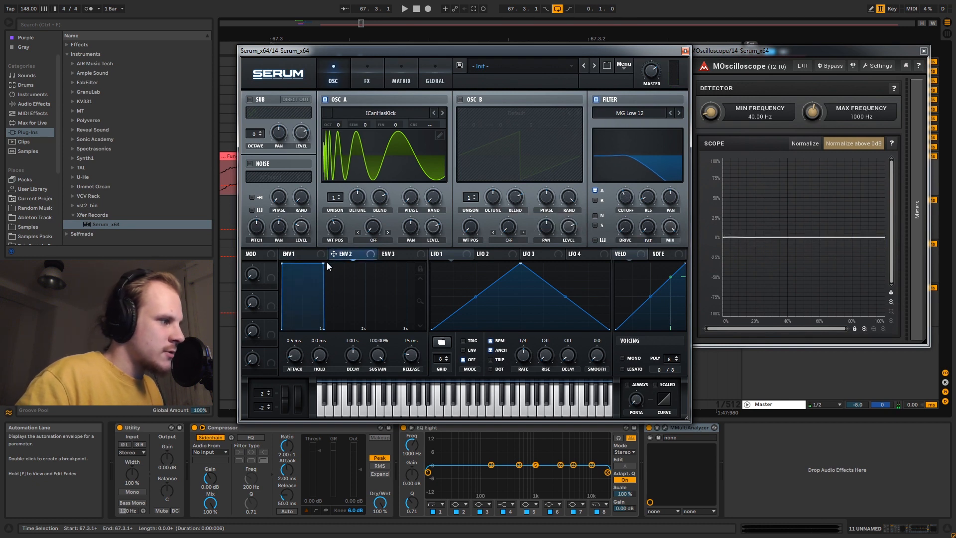
{"action": "left_click_drag", "start_coordinate": [322, 277], "coordinate": [318, 338]}
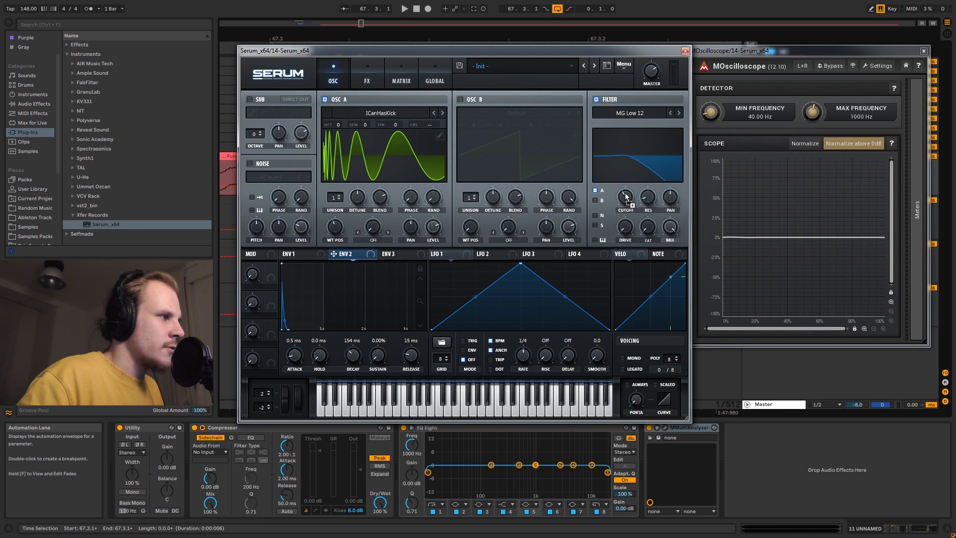
{"action": "left_click_drag", "start_coordinate": [626, 197], "coordinate": [626, 197]}
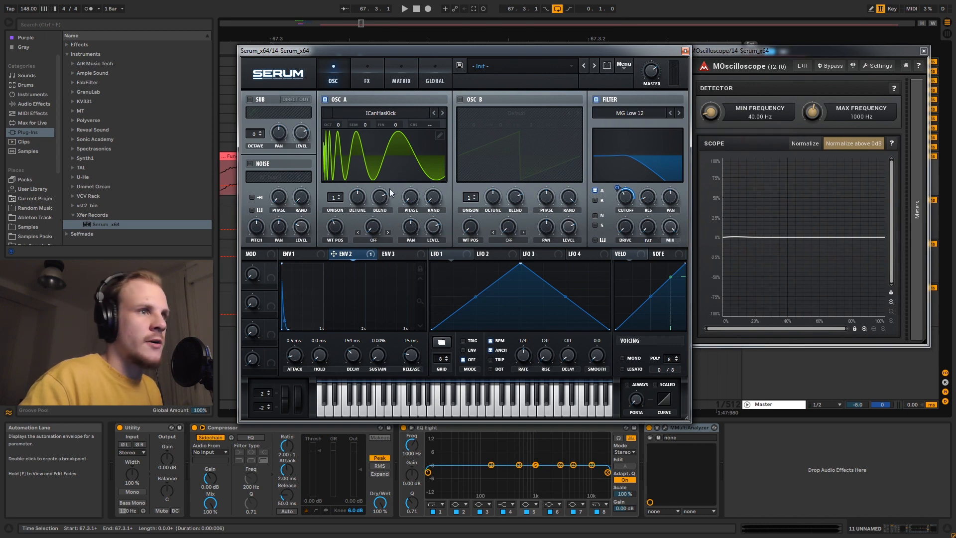
Step: Close the Serum and MOscilloscope windows and copy the MMultiAnalyzer from track 12 to track 14's device chain
{"action": "left_click", "coordinate": [685, 50]}
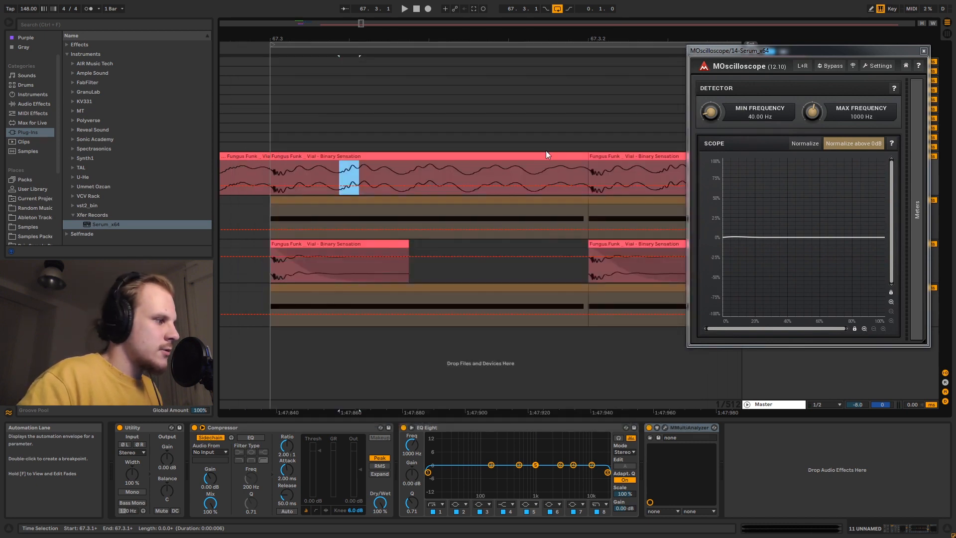
{"action": "left_click", "coordinate": [385, 284]}
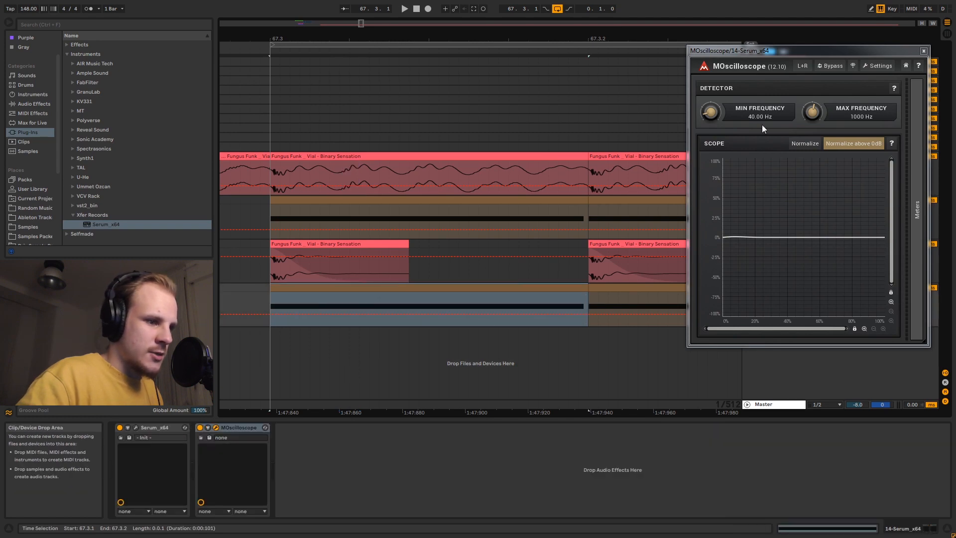
{"action": "left_click", "coordinate": [923, 51]}
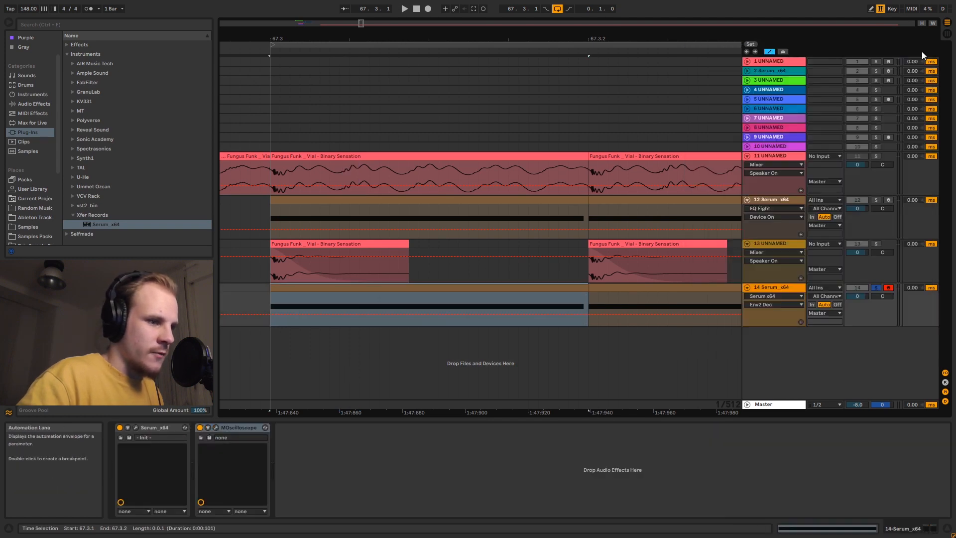
{"action": "left_click", "coordinate": [781, 199]}
{"action": "left_click_drag", "start_coordinate": [869, 531], "coordinate": [937, 523]}
{"action": "left_click", "coordinate": [870, 428]}
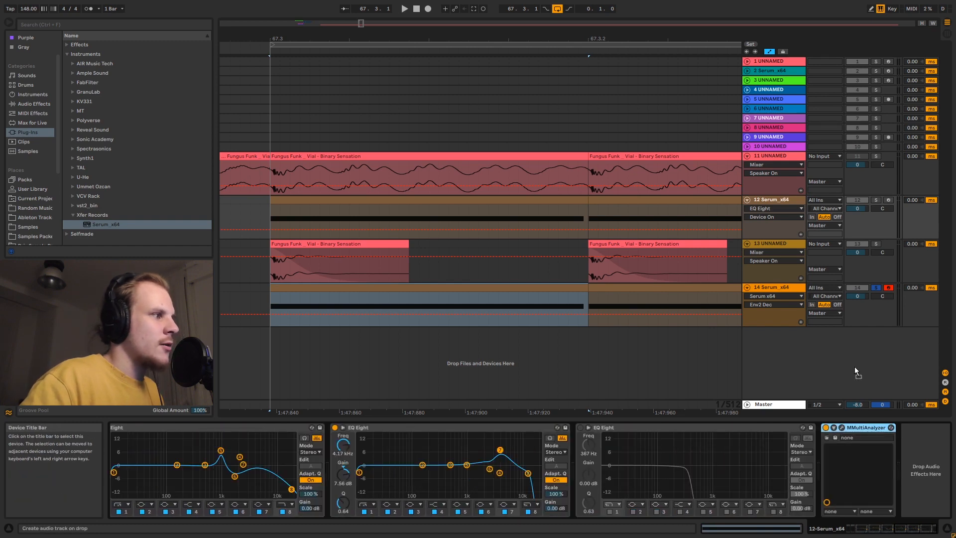
{"action": "left_click", "coordinate": [721, 306]}
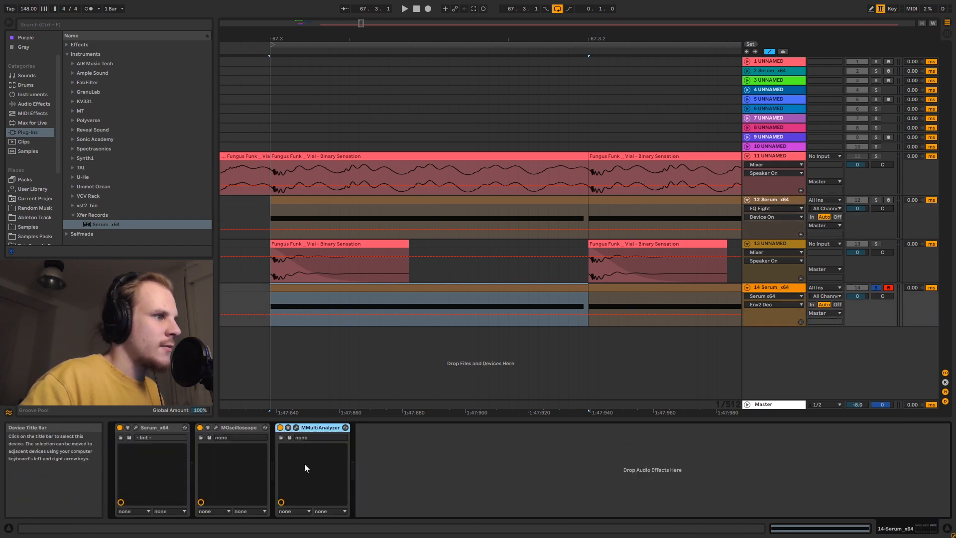
Step: Open track 14's MMultiAnalyzer and compare the original and new spectrums during playback
{"action": "left_click", "coordinate": [297, 428]}
{"action": "left_click_drag", "start_coordinate": [499, 76], "coordinate": [647, 74]}
{"action": "key", "text": "space"}
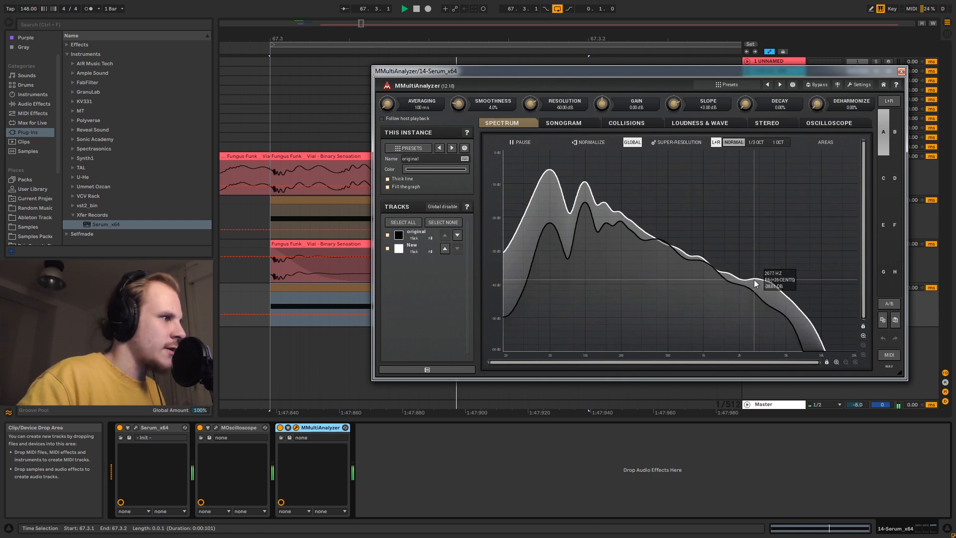
{"action": "key", "text": "space"}
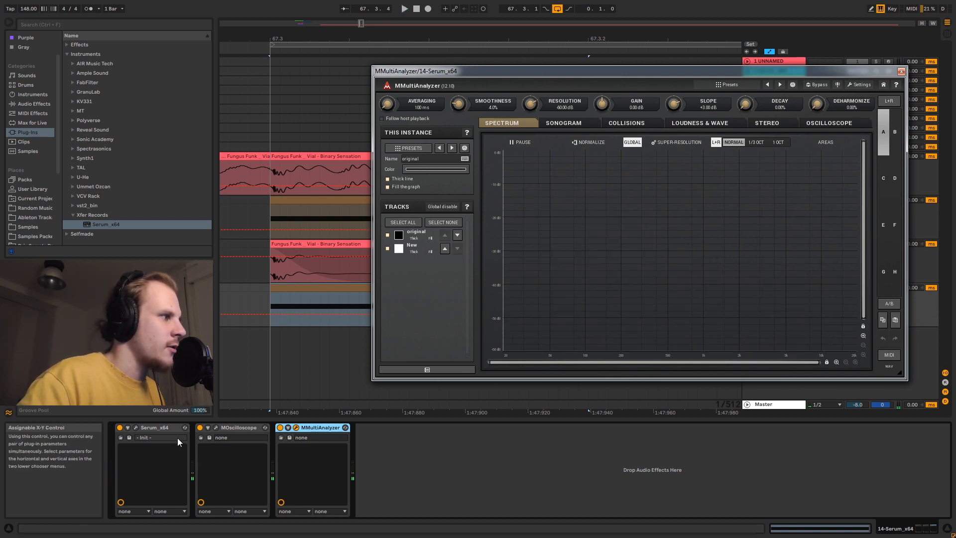
Step: Examine Oscillator A's waveform in Serum's wavetable editor during a brief playback, and close the editor
{"action": "left_click", "coordinate": [136, 428]}
{"action": "left_click", "coordinate": [439, 136]}
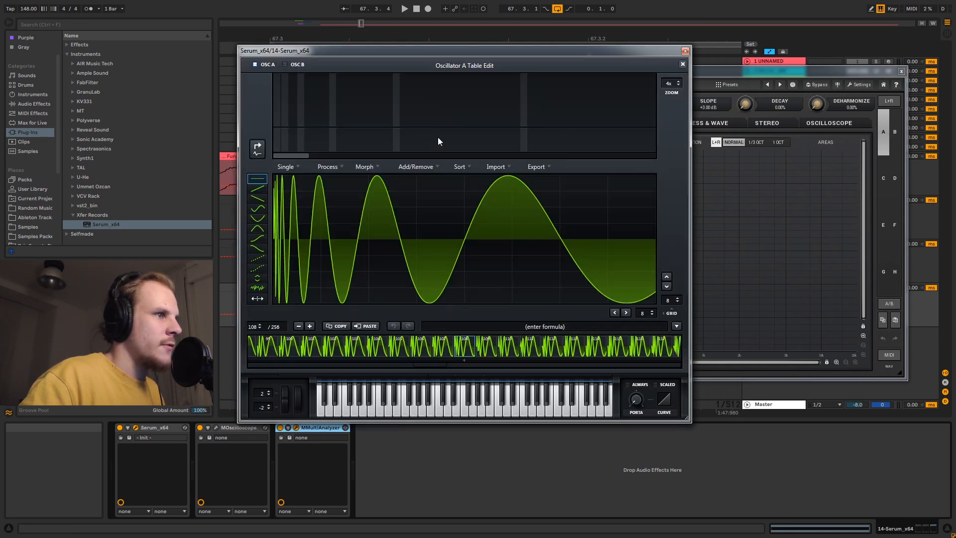
{"action": "key", "text": "space"}
{"action": "key", "text": "space"}
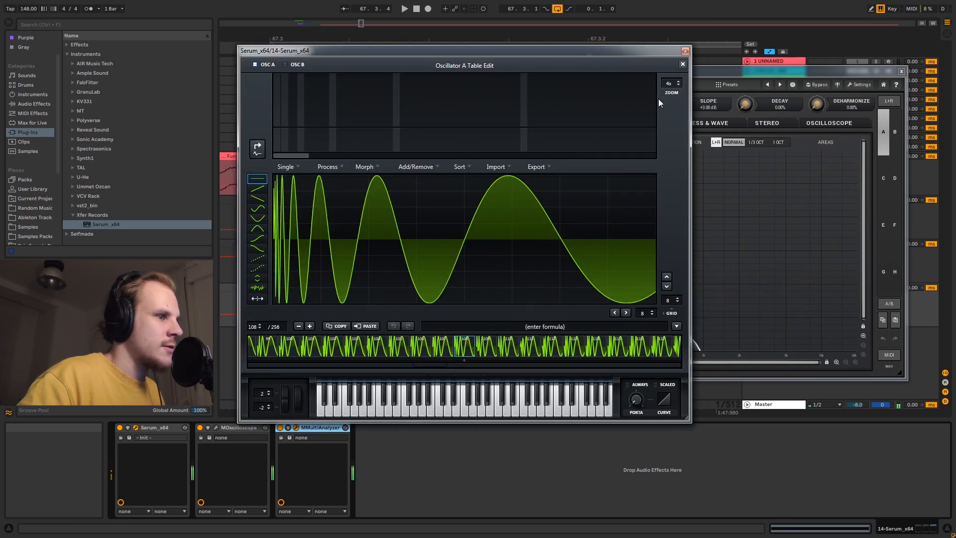
{"action": "left_click", "coordinate": [683, 64]}
Step: Arrange Serum beside the MMultiAnalyzer and set Oscillator A's wavetable position to 112 while playing back
{"action": "left_click_drag", "start_coordinate": [588, 54], "coordinate": [482, 50]}
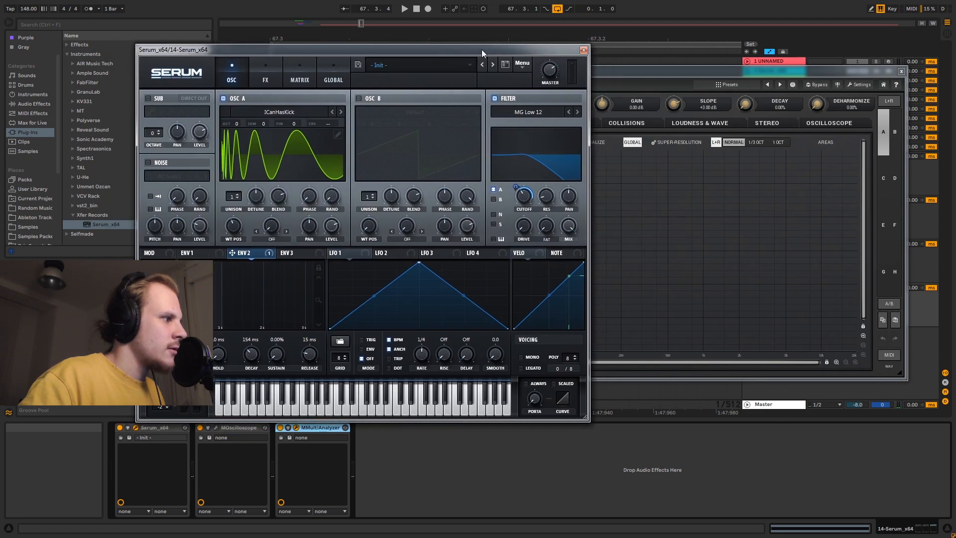
{"action": "left_click_drag", "start_coordinate": [694, 71], "coordinate": [733, 71]}
{"action": "key", "text": "space"}
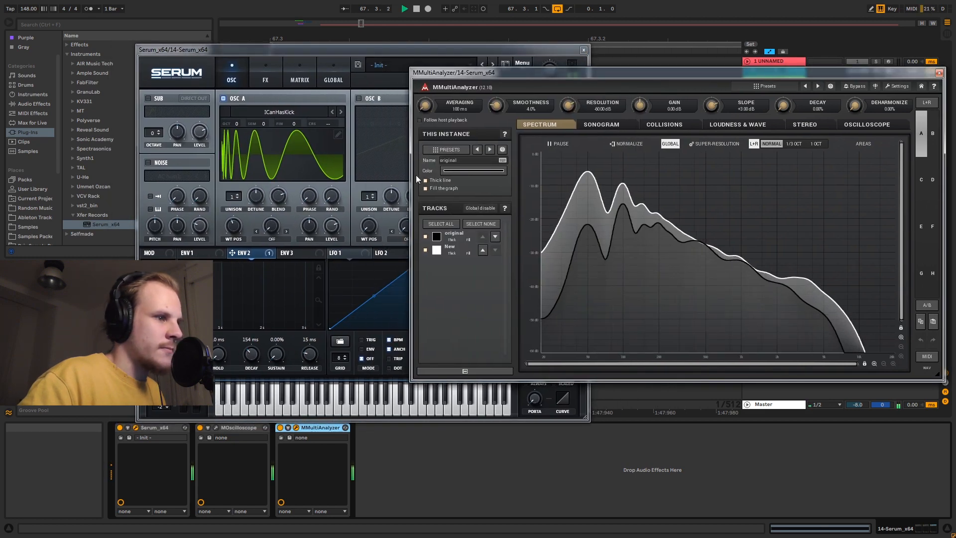
{"action": "left_click_drag", "start_coordinate": [401, 49], "coordinate": [420, 47]}
{"action": "mouse_move", "coordinate": [252, 227]}
{"action": "left_click_drag", "start_coordinate": [253, 227], "coordinate": [253, 226]}
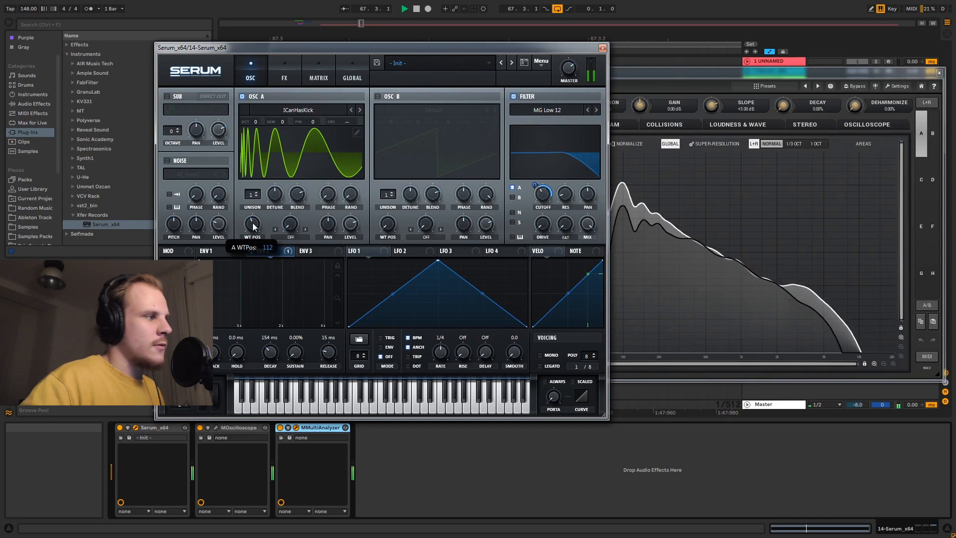
{"action": "key", "text": "space"}
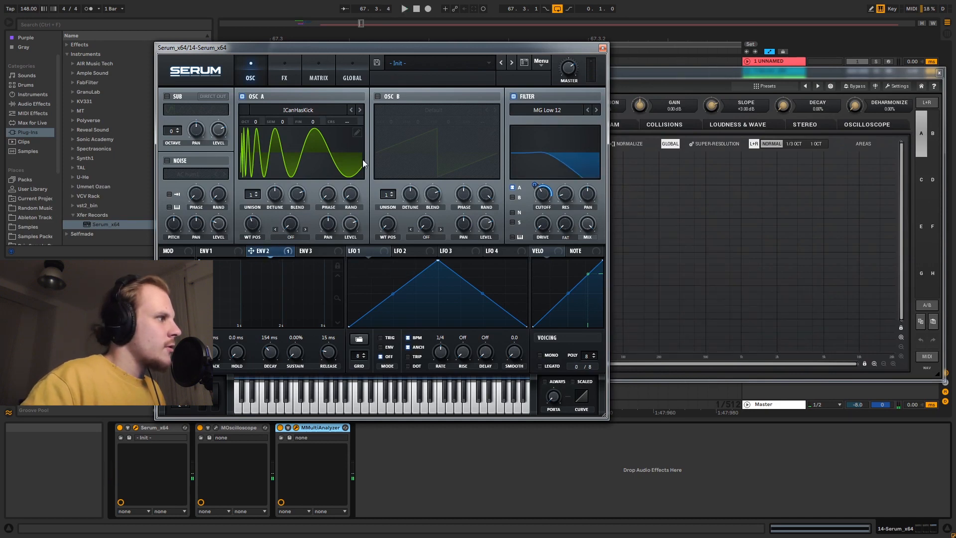
Step: Open Oscillator A's wavetable editor and arrange it below a shortened MMultiAnalyzer window, with playback running
{"action": "left_click", "coordinate": [357, 133]}
{"action": "key", "text": "space"}
{"action": "key", "text": "space"}
{"action": "key", "text": "space"}
{"action": "left_click_drag", "start_coordinate": [238, 46], "coordinate": [401, 173]}
{"action": "left_click_drag", "start_coordinate": [560, 86], "coordinate": [554, 14]}
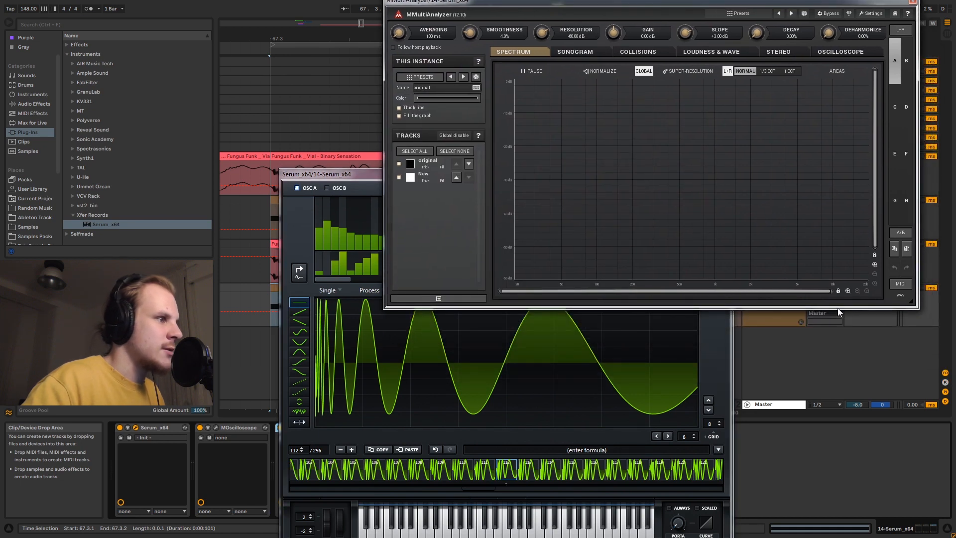
{"action": "left_click_drag", "start_coordinate": [913, 304], "coordinate": [910, 216]}
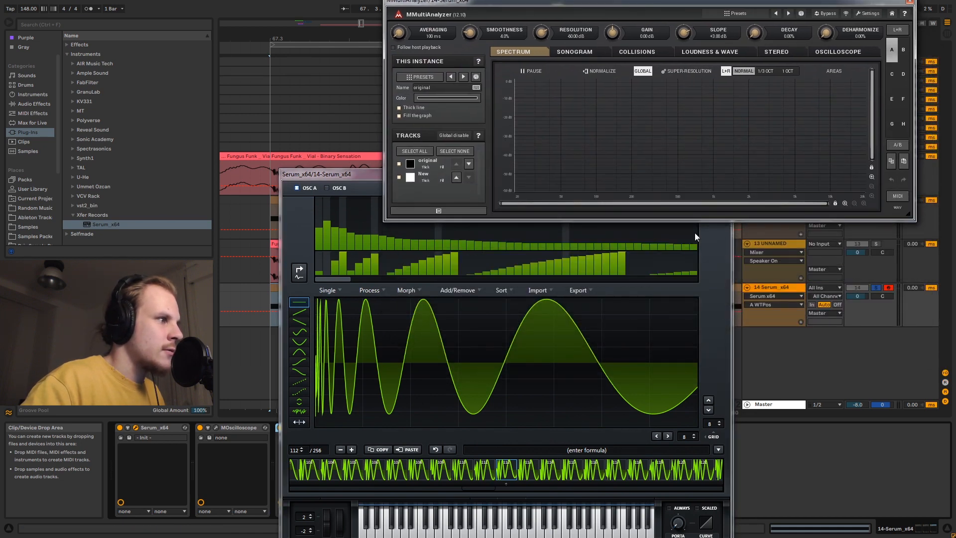
{"action": "left_click_drag", "start_coordinate": [349, 178], "coordinate": [452, 174]}
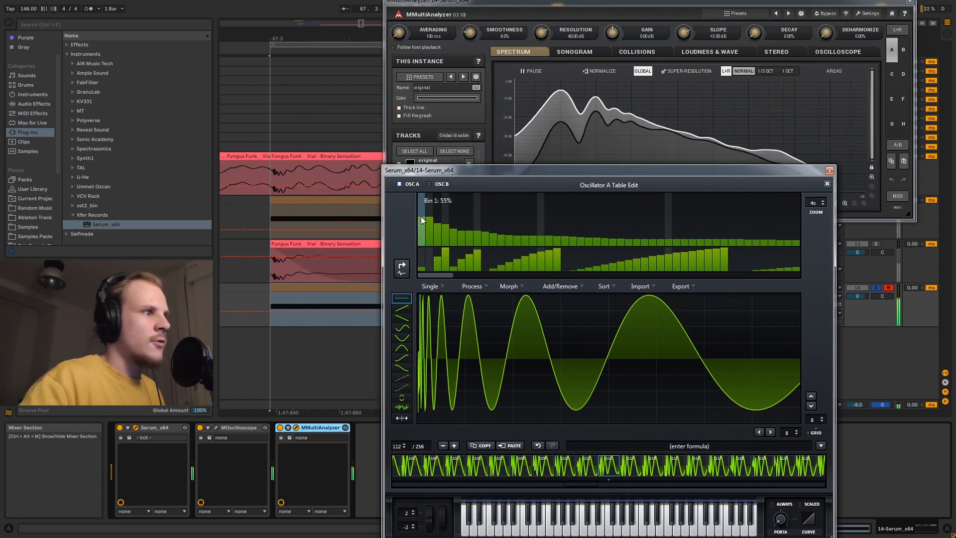
Step: Raise the first harmonic bin of Oscillator A's waveform, and close the Serum window
{"action": "left_click_drag", "start_coordinate": [424, 215], "coordinate": [422, 211]}
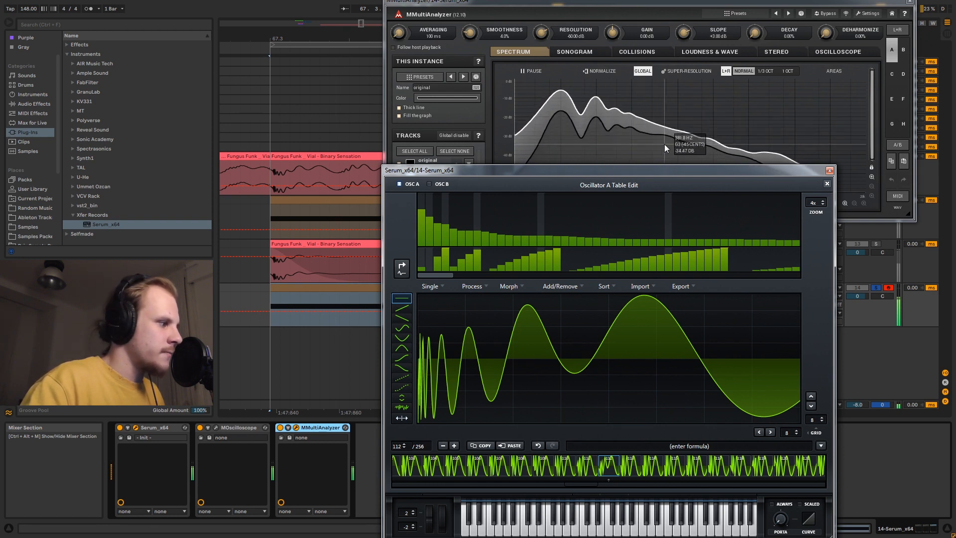
{"action": "left_click_drag", "start_coordinate": [821, 171], "coordinate": [803, 171]}
{"action": "left_click", "coordinate": [808, 170]}
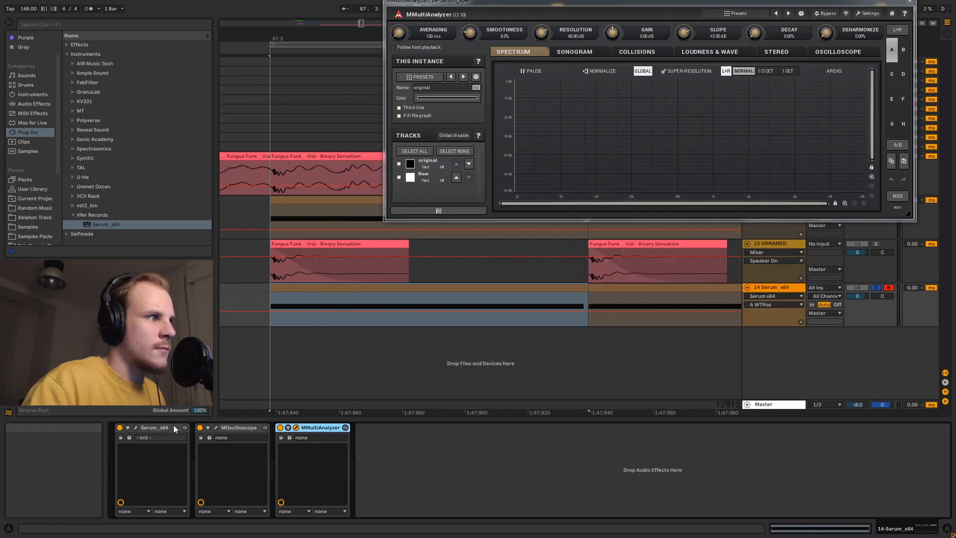
Step: Open Serum on track 14, set its master volume to 100%, and fine-tune Oscillator A's level during playback
{"action": "left_click", "coordinate": [136, 427]}
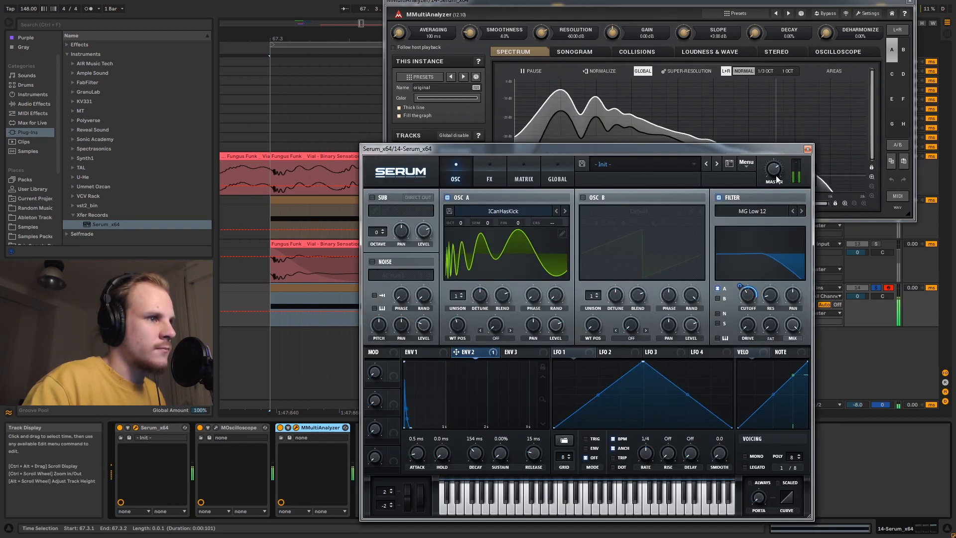
{"action": "mouse_move", "coordinate": [783, 169]}
{"action": "left_click_drag", "start_coordinate": [783, 169], "coordinate": [794, 150]}
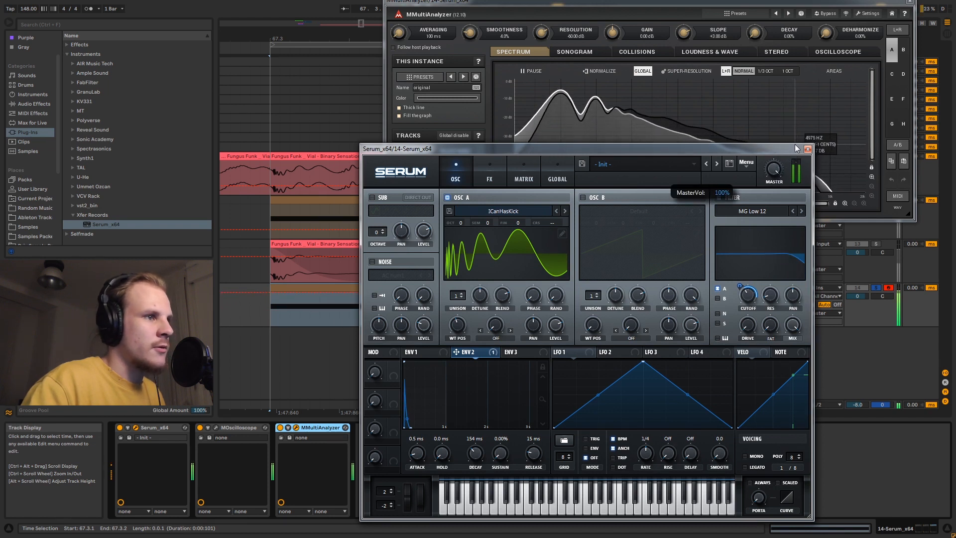
{"action": "mouse_move", "coordinate": [558, 325]}
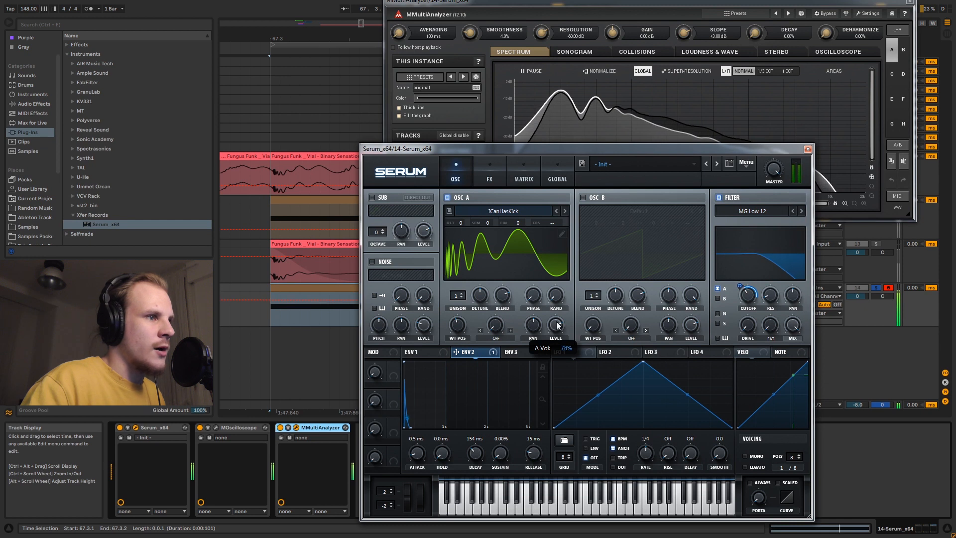
{"action": "left_click_drag", "start_coordinate": [558, 325], "coordinate": [559, 324]}
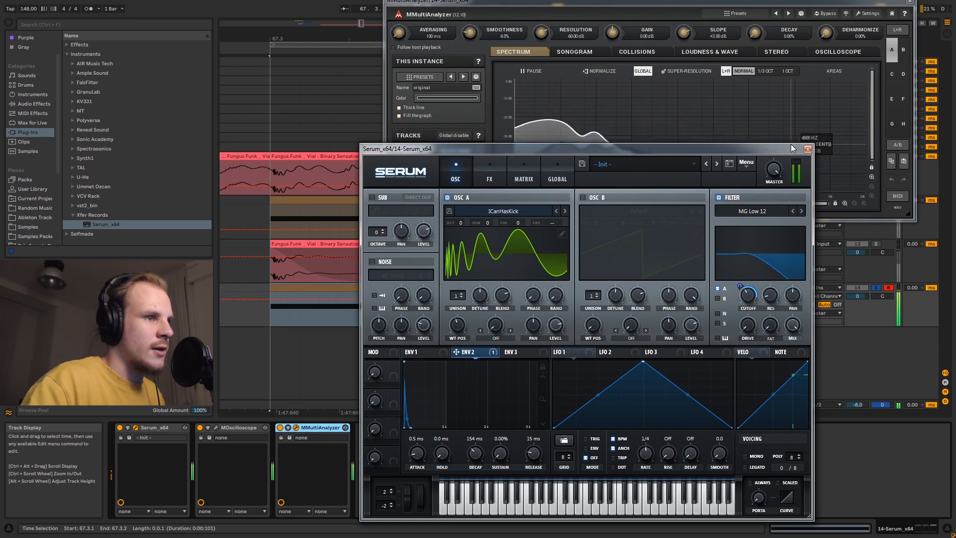
Step: Adjust the Env 2 modulation depth on Serum's filter cutoff while watching the spectrum, and close both plugin windows
{"action": "left_click_drag", "start_coordinate": [778, 150], "coordinate": [716, 188]}
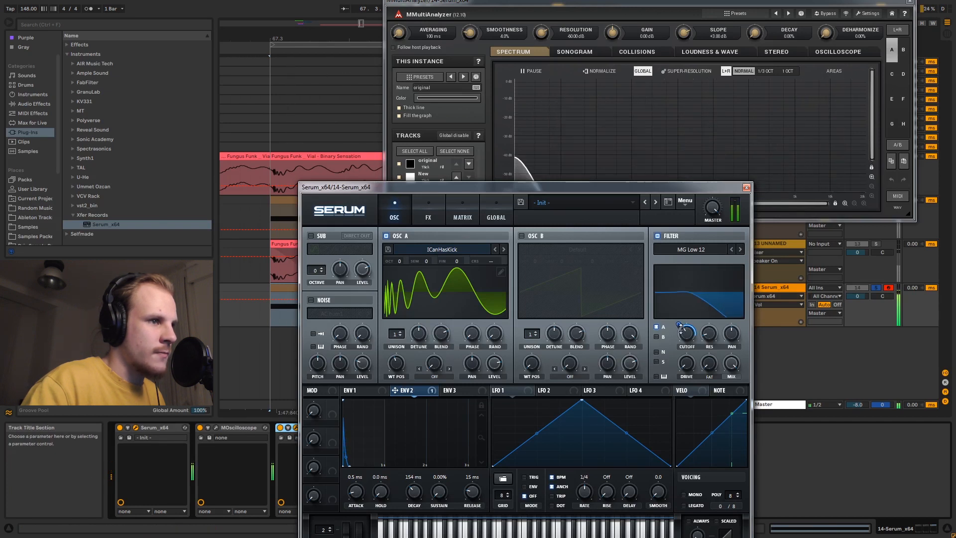
{"action": "mouse_move", "coordinate": [684, 330]}
{"action": "left_click_drag", "start_coordinate": [683, 330], "coordinate": [681, 322]}
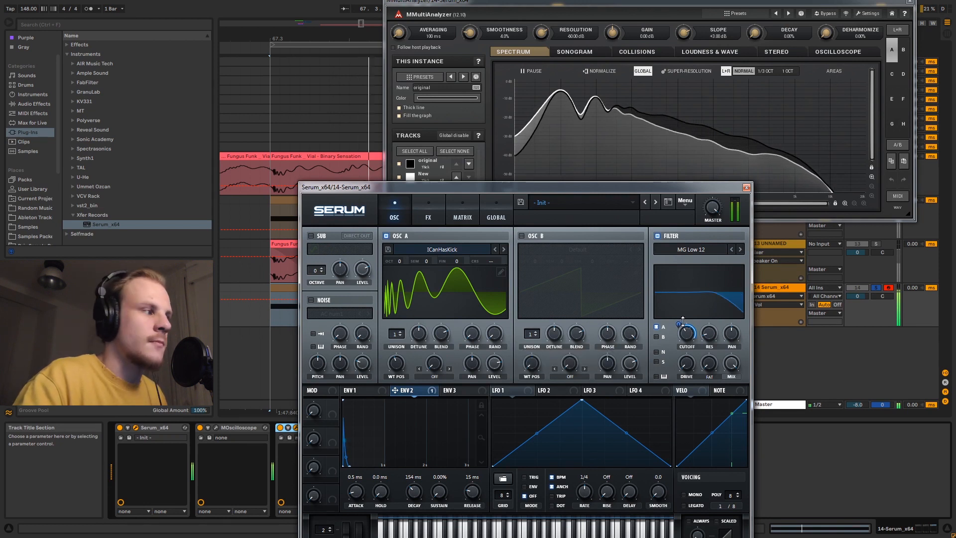
{"action": "left_click", "coordinate": [747, 187]}
{"action": "left_click", "coordinate": [910, 4]}
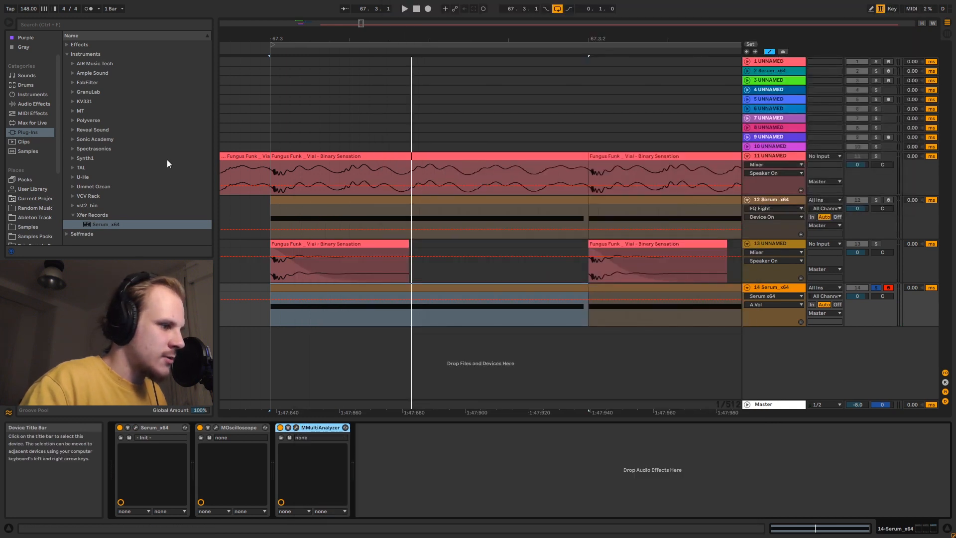
Step: Insert an EQ Eight before MMultiAnalyzer on track 14, and reopen the analyzer in an enlarged window
{"action": "left_click", "coordinate": [35, 103]}
{"action": "left_click_drag", "start_coordinate": [90, 82], "coordinate": [258, 466]}
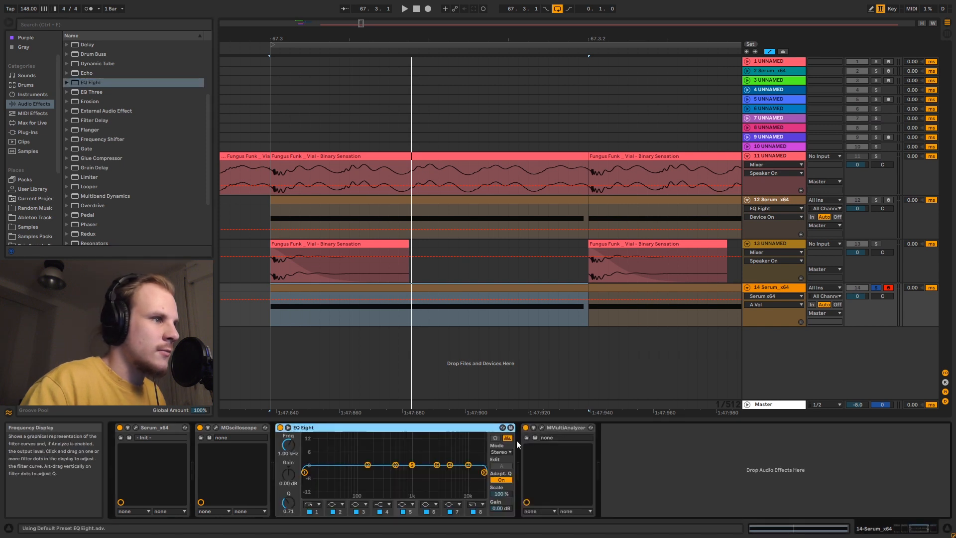
{"action": "left_click", "coordinate": [541, 427]}
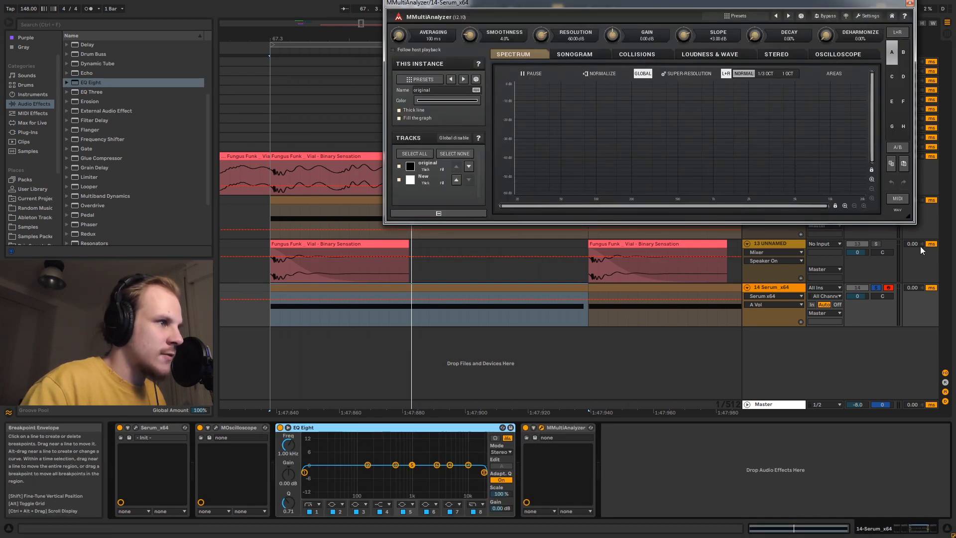
{"action": "left_click_drag", "start_coordinate": [910, 220], "coordinate": [931, 266]}
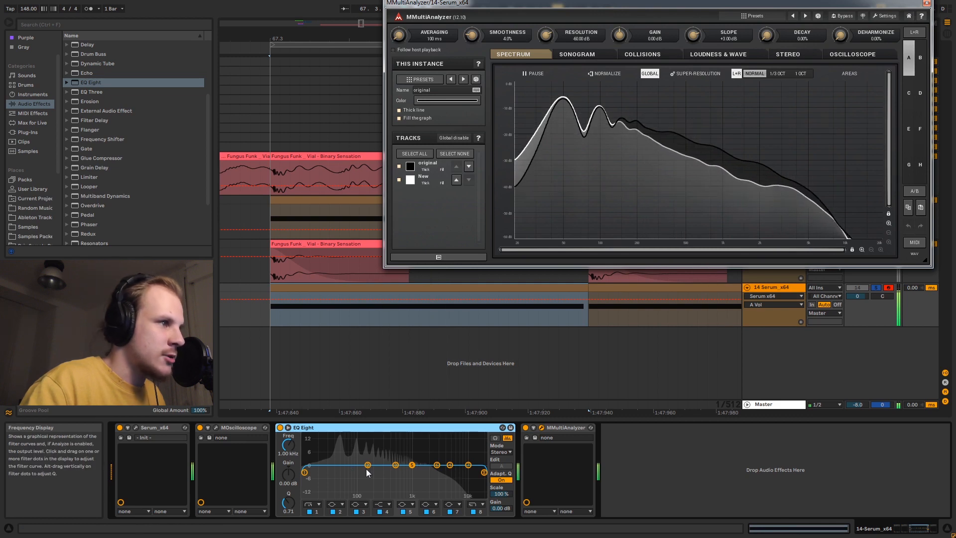
Step: Shape the EQ Eight's midrange dip towards the original spectrum, with band 5 at 1.02 kHz and -5.08 dB, and stop playback
{"action": "left_click_drag", "start_coordinate": [366, 468], "coordinate": [393, 468]}
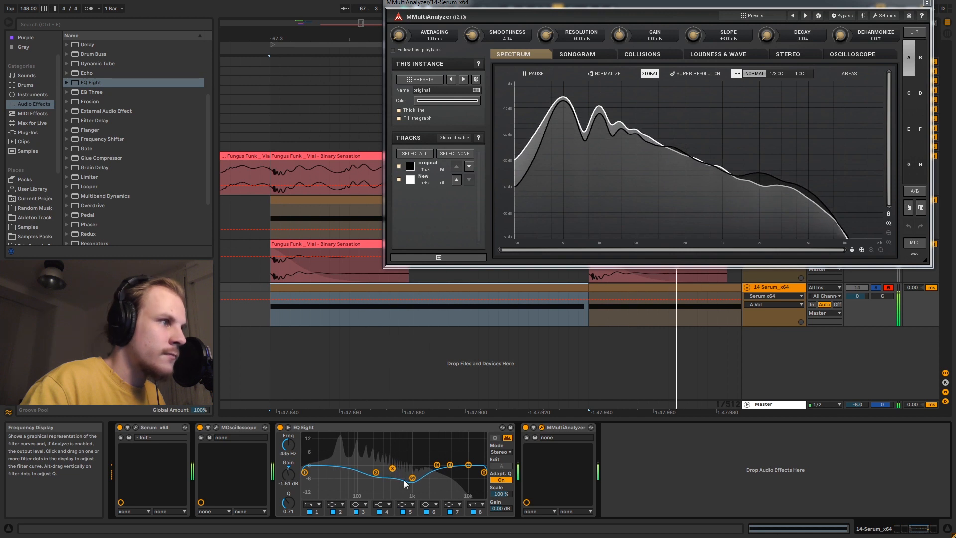
{"action": "left_click_drag", "start_coordinate": [288, 503], "coordinate": [288, 494]}
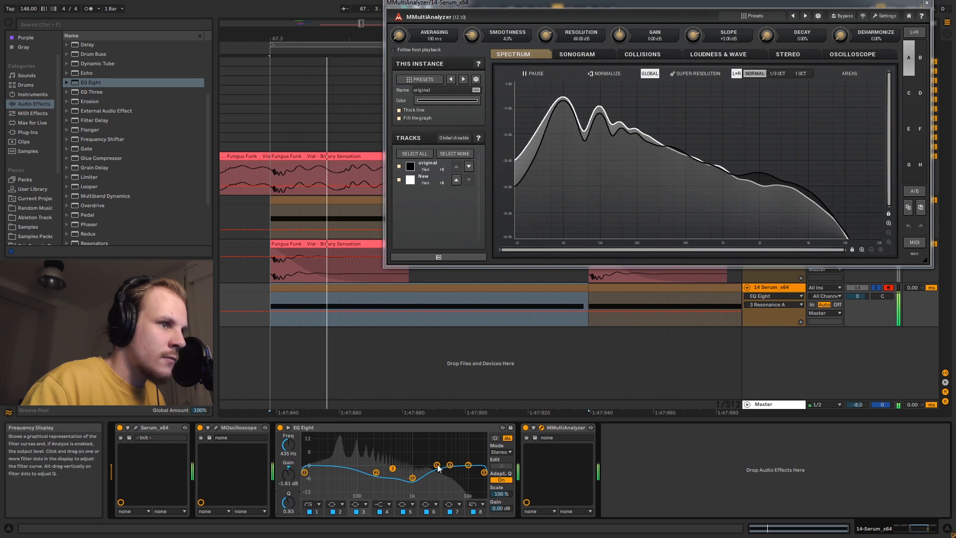
{"action": "left_click_drag", "start_coordinate": [438, 465], "coordinate": [413, 476]}
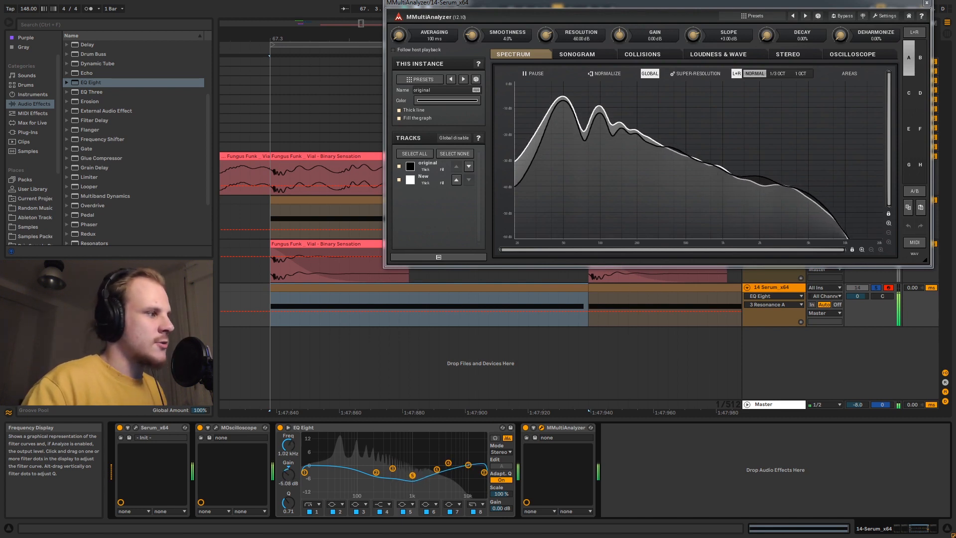
{"action": "key", "text": "space"}
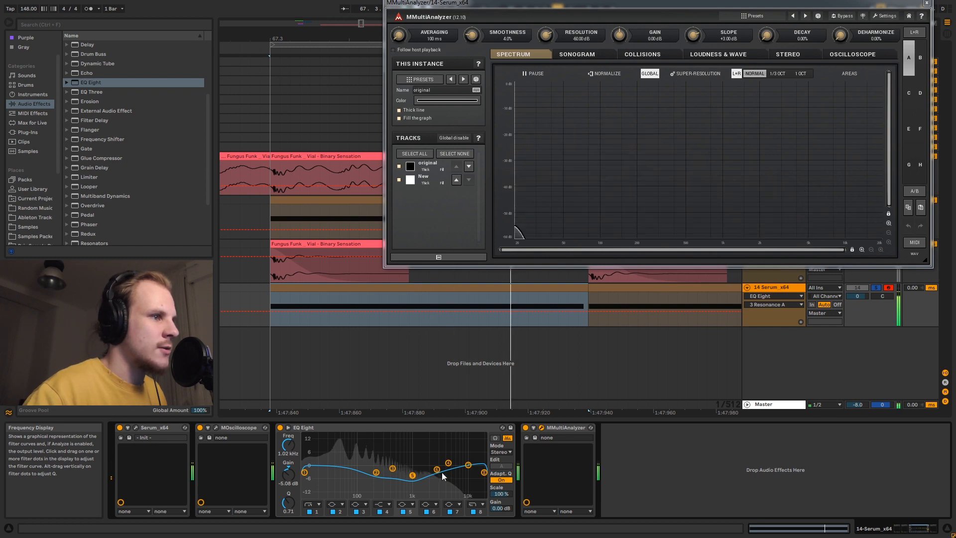
Step: Check the equalized spectrum in a short playback, and insert a second EQ Eight between the first one and MMultiAnalyzer
{"action": "left_click", "coordinate": [432, 428]}
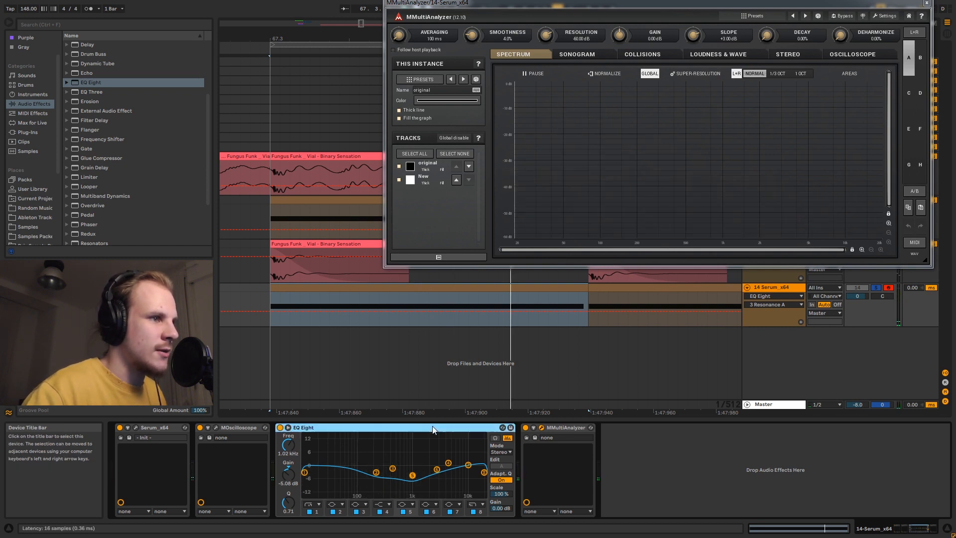
{"action": "key", "text": "space"}
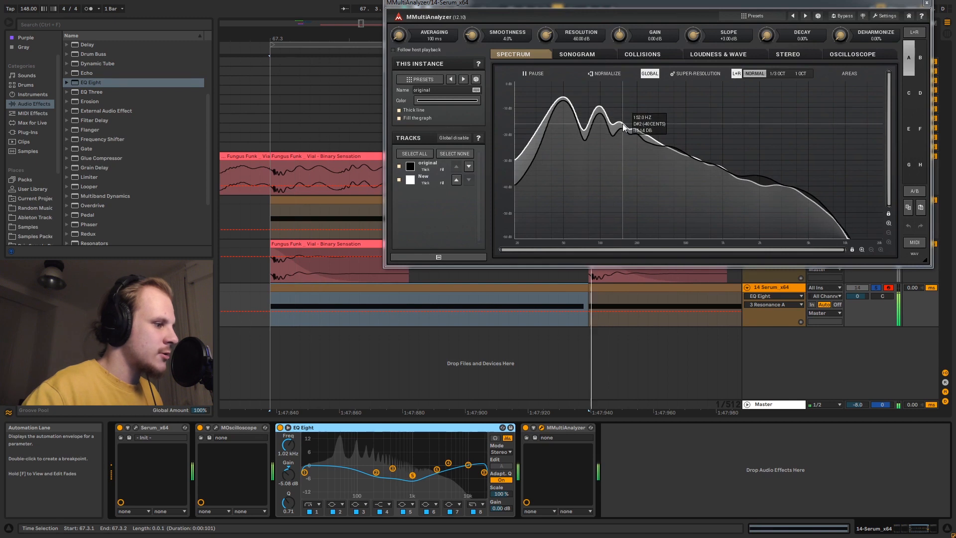
{"action": "key", "text": "space"}
{"action": "mouse_move", "coordinate": [100, 83]}
{"action": "left_mouse_down"}
{"action": "mouse_move", "coordinate": [527, 473]}
{"action": "mouse_move", "coordinate": [383, 476]}
{"action": "left_mouse_up"}
{"action": "left_click_drag", "start_coordinate": [498, 460], "coordinate": [522, 461]}
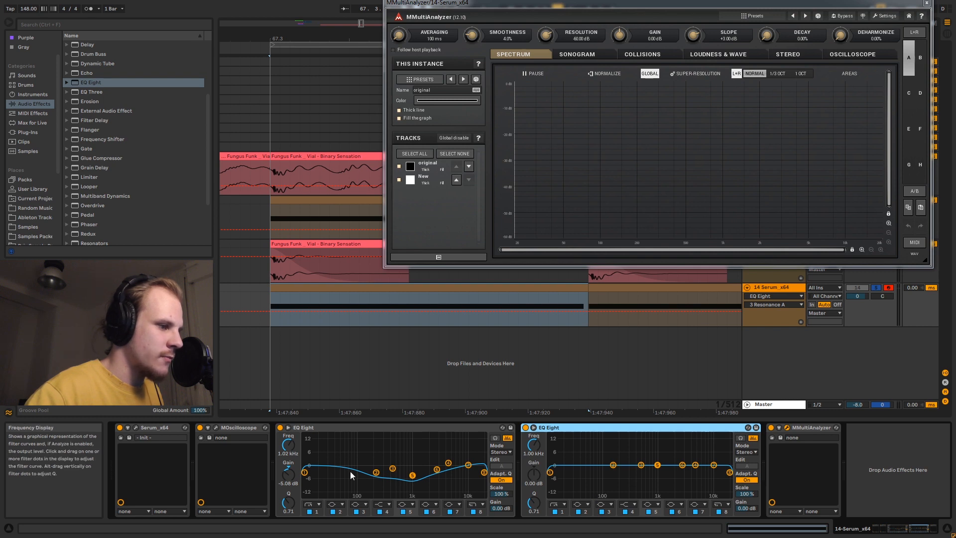
Step: Make band 1 of the second EQ Eight a low shelf at 255 Hz with 2.38 dB gain, with playback running
{"action": "left_click", "coordinate": [564, 504]}
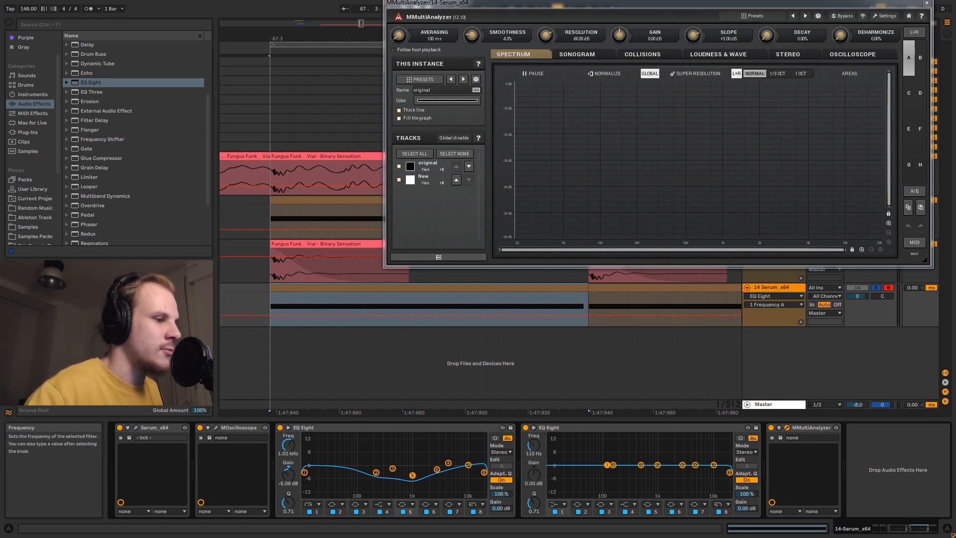
{"action": "key", "text": "space"}
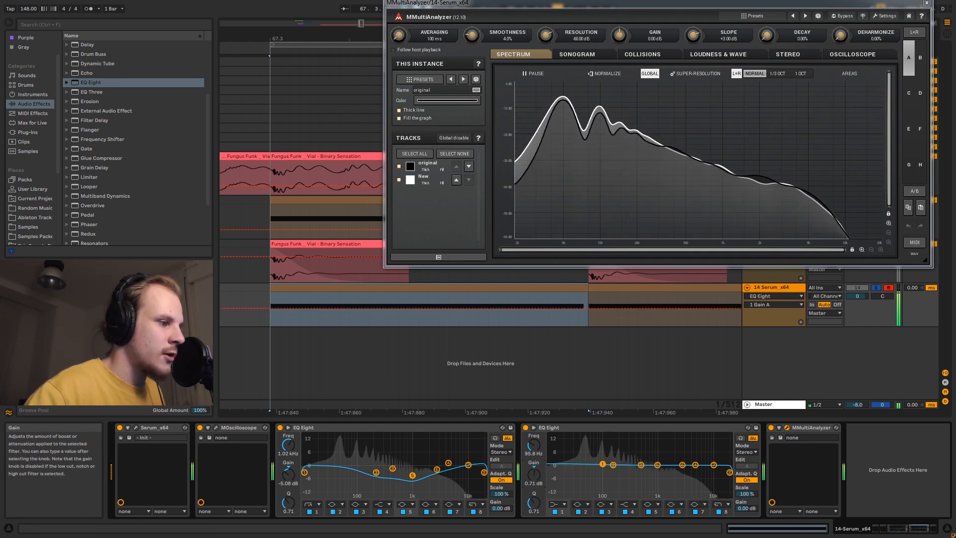
{"action": "left_click_drag", "start_coordinate": [533, 473], "coordinate": [534, 466]}
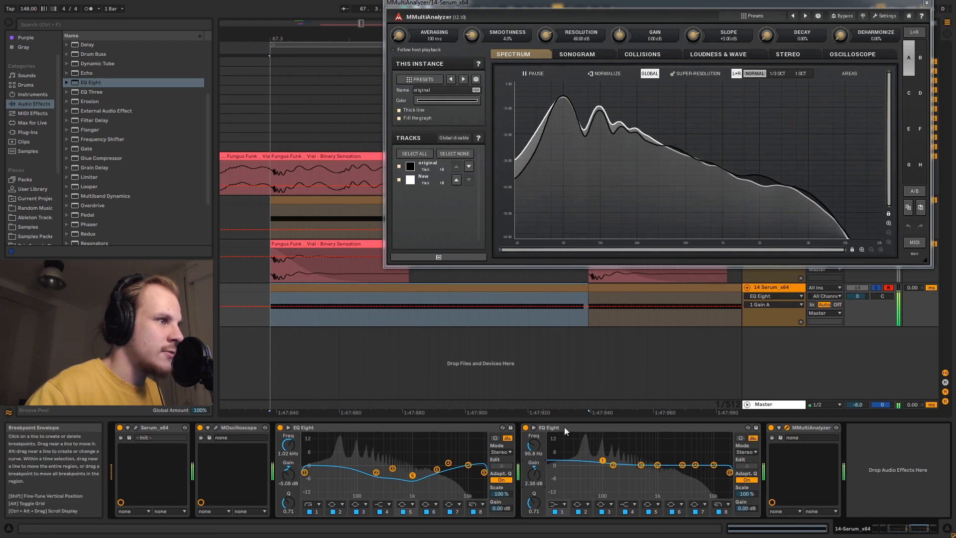
{"action": "left_click_drag", "start_coordinate": [534, 445], "coordinate": [534, 433]}
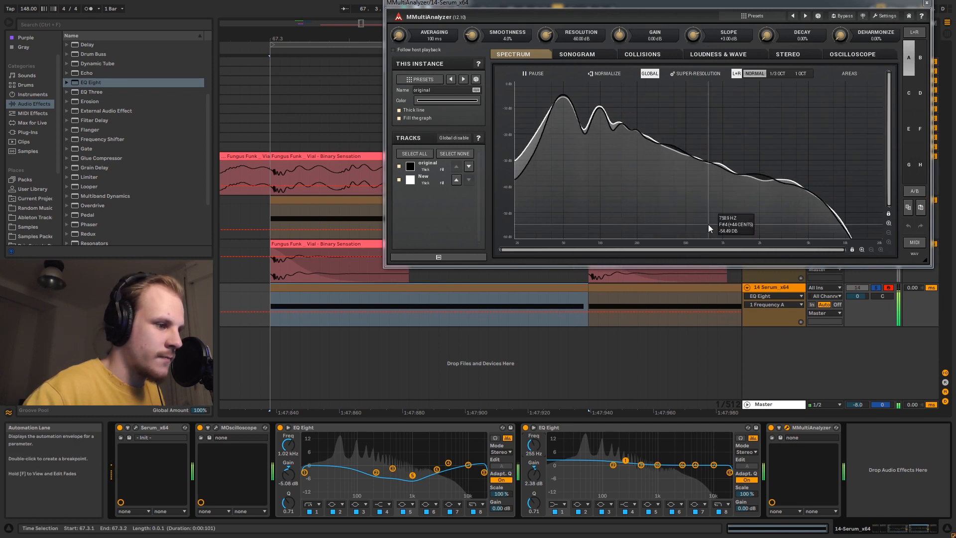
Step: Set band 5 of the second EQ Eight to a 1.95 kHz cut of -3.81 dB with a Q of 2.59
{"action": "left_click_drag", "start_coordinate": [682, 465], "coordinate": [689, 464]}
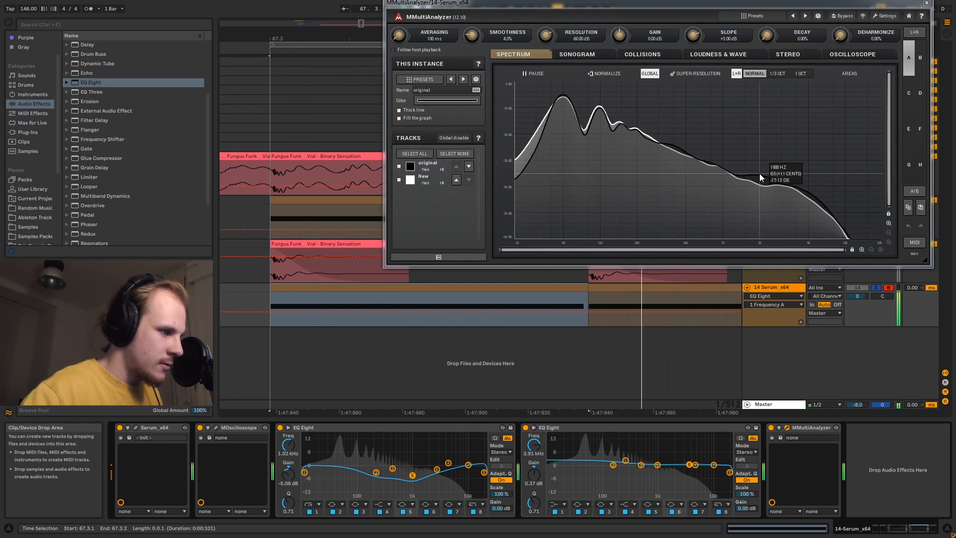
{"action": "left_click_drag", "start_coordinate": [657, 465], "coordinate": [670, 464]}
{"action": "left_click", "coordinate": [536, 454]}
{"action": "type", "text": "1"}
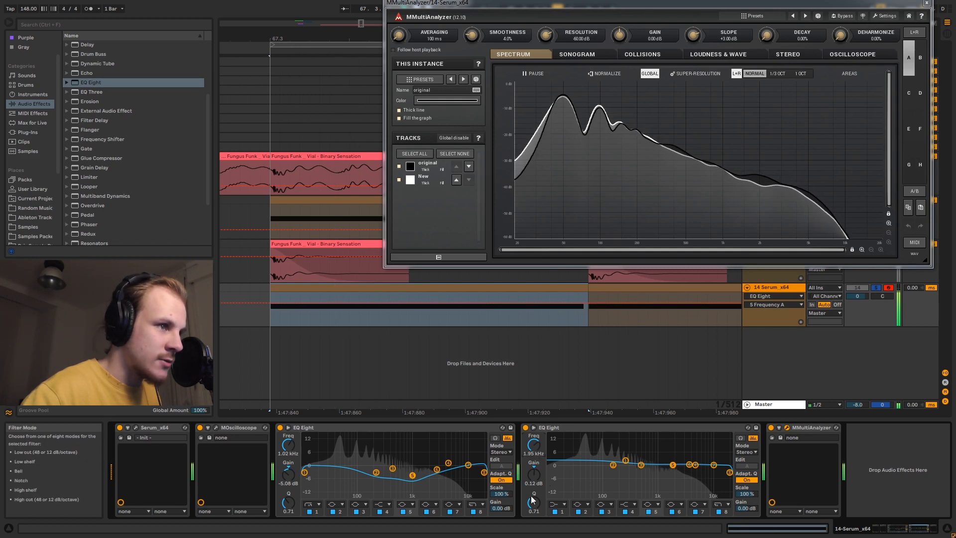
{"action": "left_click_drag", "start_coordinate": [537, 480], "coordinate": [537, 484]}
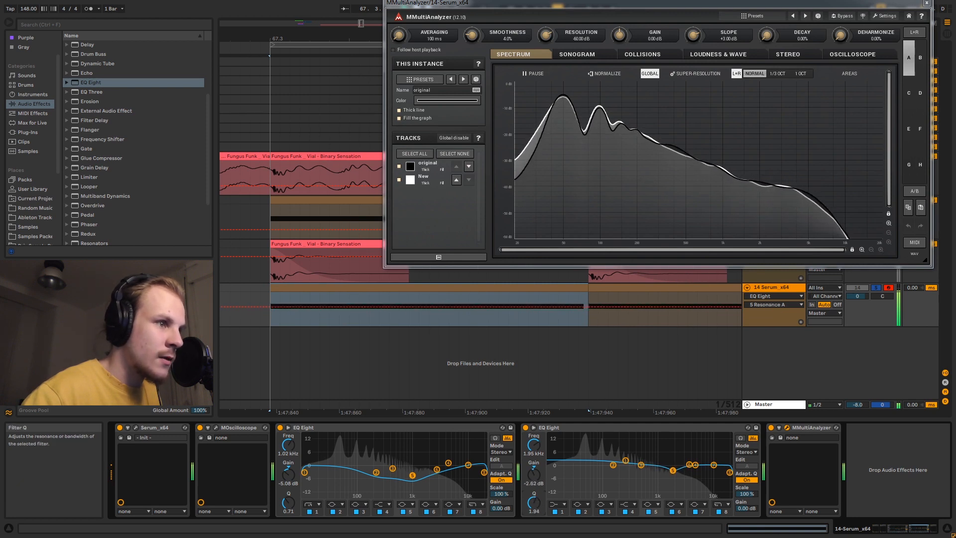
{"action": "left_click", "coordinate": [535, 487]}
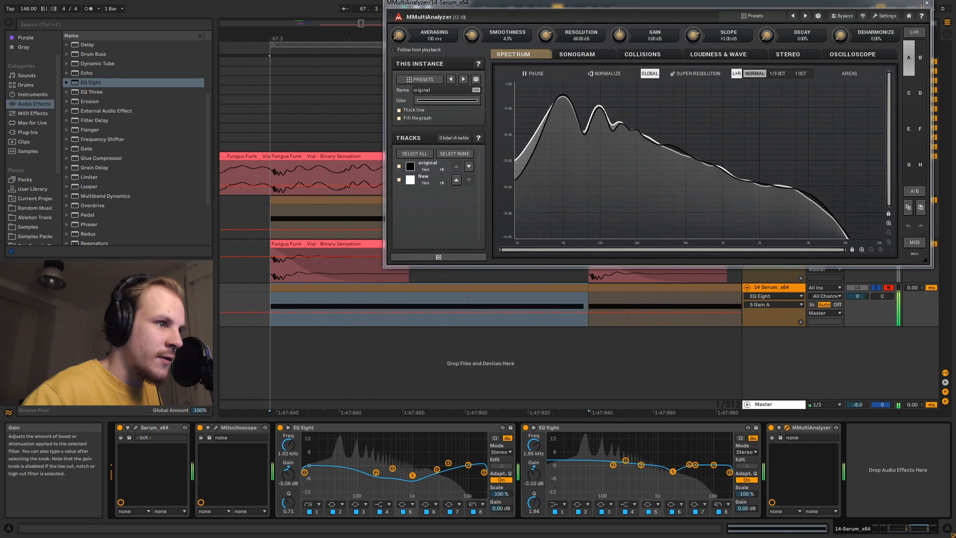
{"action": "left_click", "coordinate": [534, 497]}
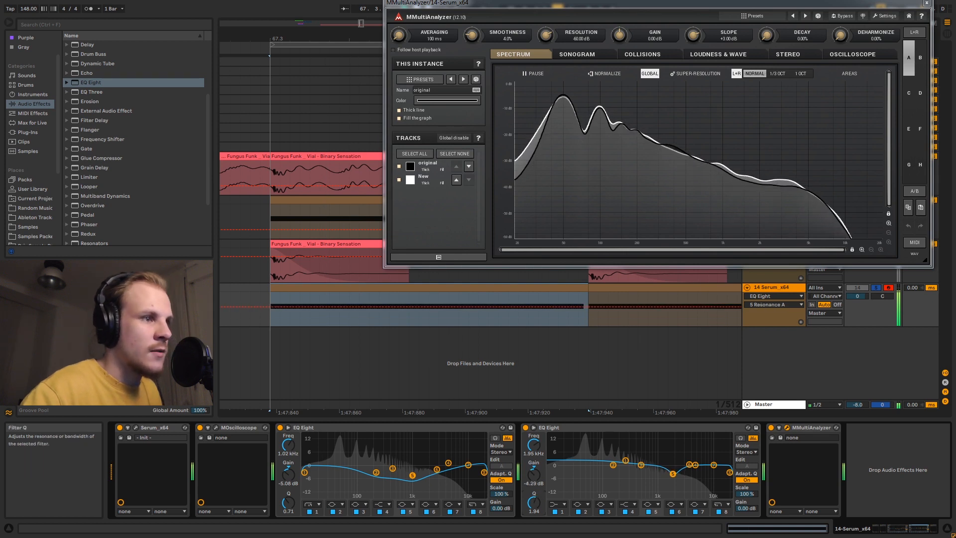
{"action": "left_click", "coordinate": [534, 488]}
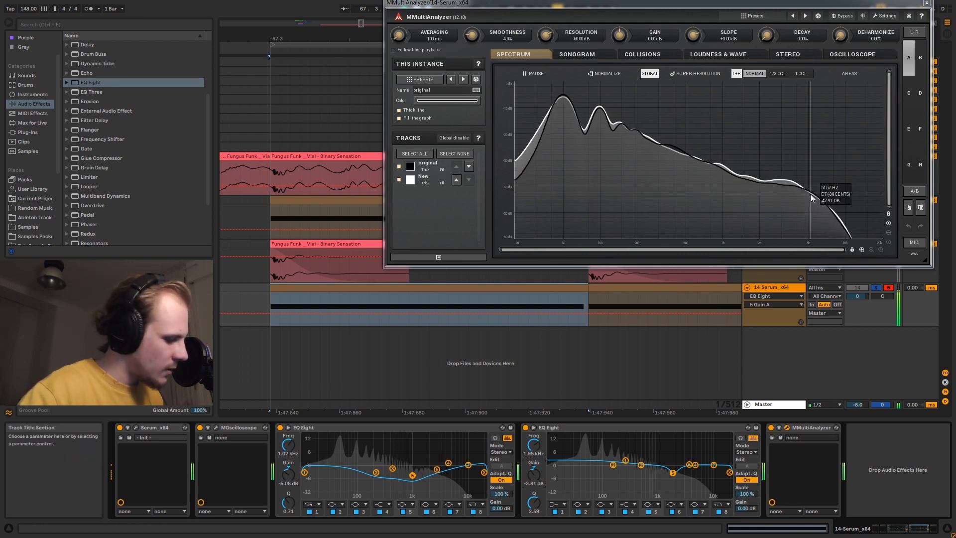
Step: Set band 6 of the second EQ Eight to 5.00 kHz, -1.90 dB and a Q of 4.43, and stop playback
{"action": "left_click", "coordinate": [691, 469]}
{"action": "left_click_drag", "start_coordinate": [535, 444], "coordinate": [535, 445]}
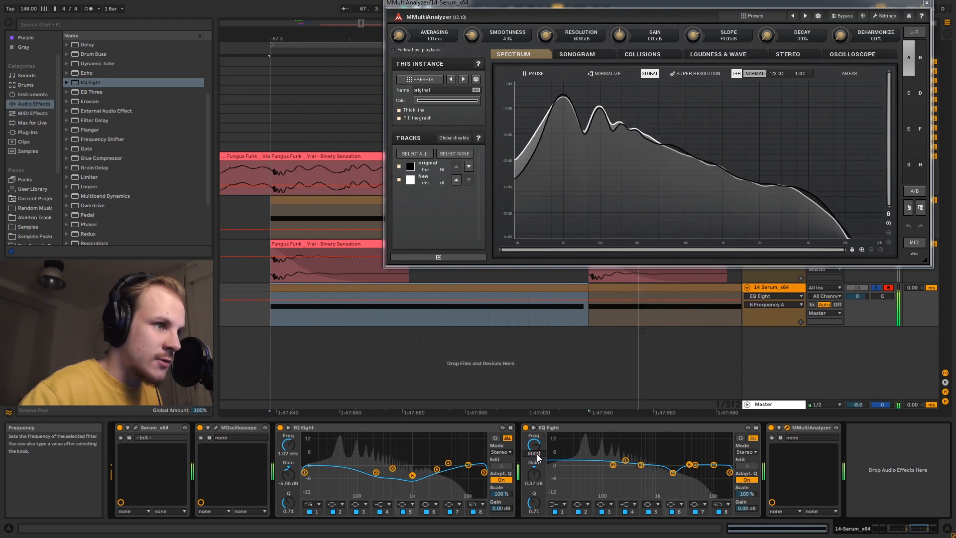
{"action": "mouse_move", "coordinate": [536, 474]}
{"action": "left_mouse_down"}
{"action": "mouse_move", "coordinate": [534, 500]}
{"action": "mouse_move", "coordinate": [534, 492]}
{"action": "left_mouse_up"}
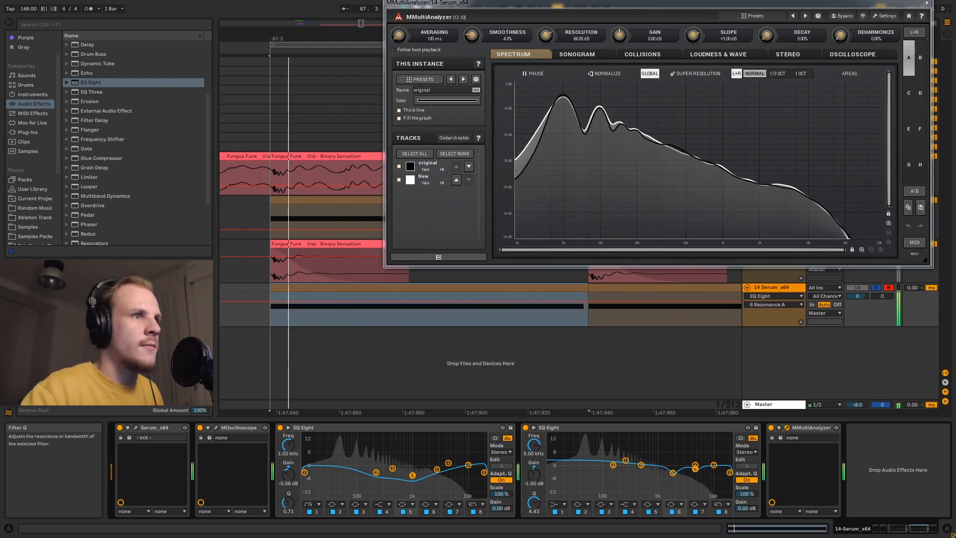
{"action": "key", "text": "space"}
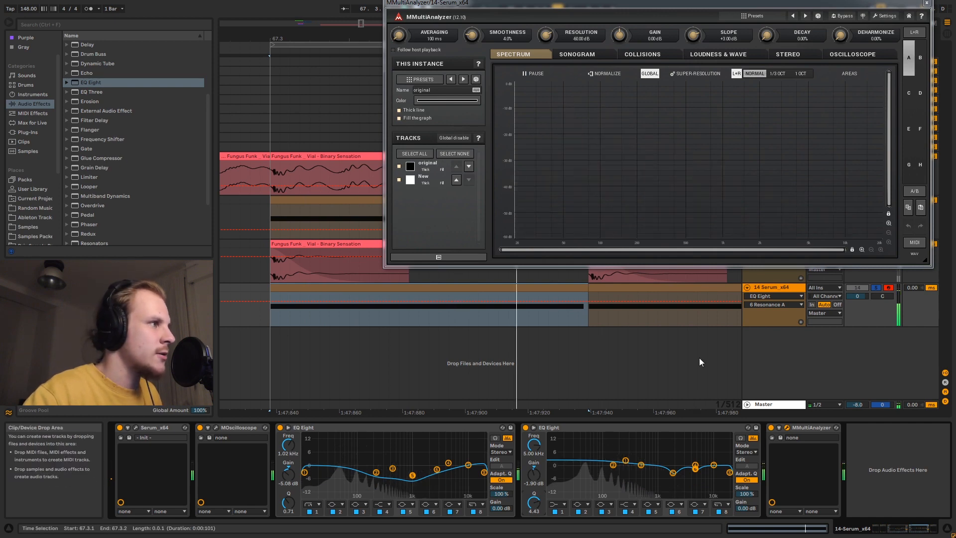
Step: Close MMultiAnalyzer, solo the original bass on track 11, and play back the four notes from 67.3
{"action": "left_click_drag", "start_coordinate": [890, 2], "coordinate": [850, 13]}
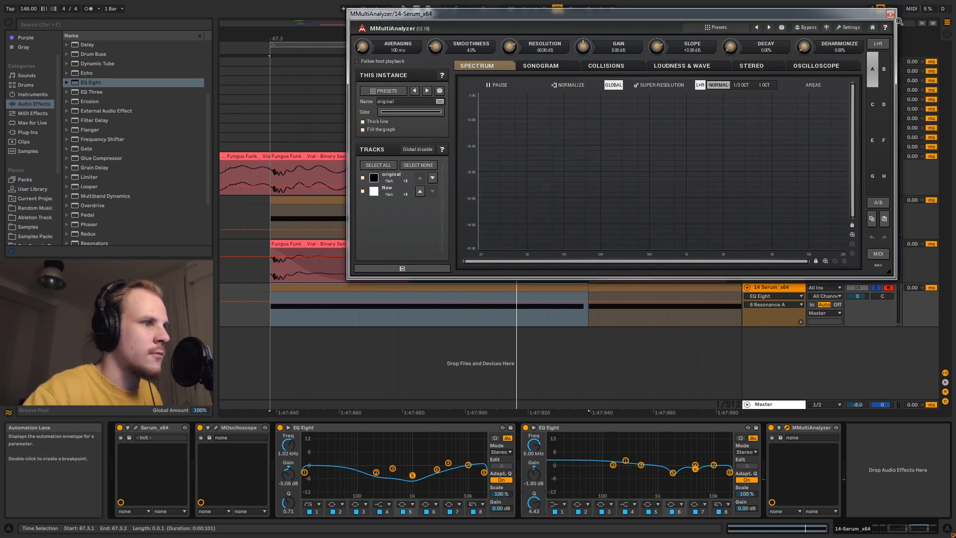
{"action": "left_click", "coordinate": [893, 16]}
{"action": "left_click", "coordinate": [876, 156]}
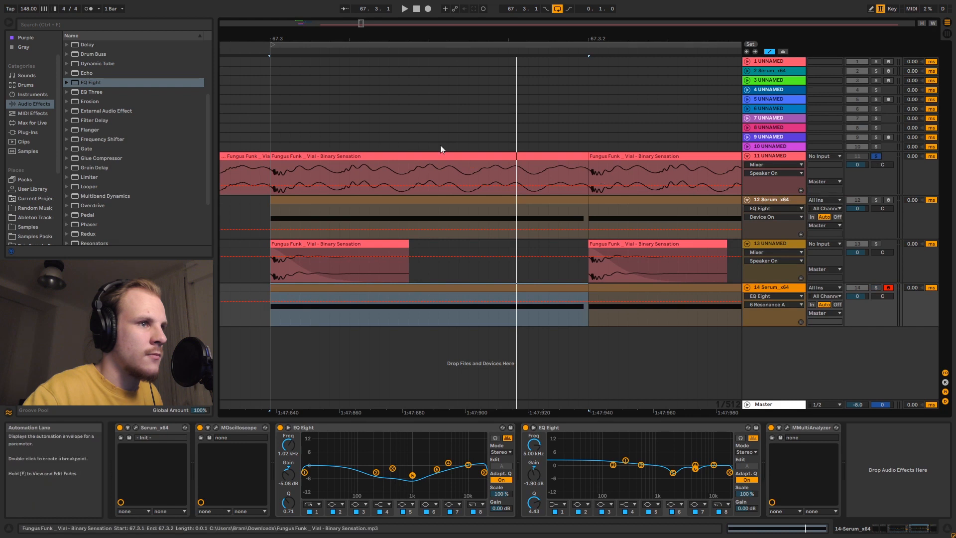
{"action": "left_click_drag", "start_coordinate": [423, 41], "coordinate": [426, 14]}
{"action": "key", "text": "space"}
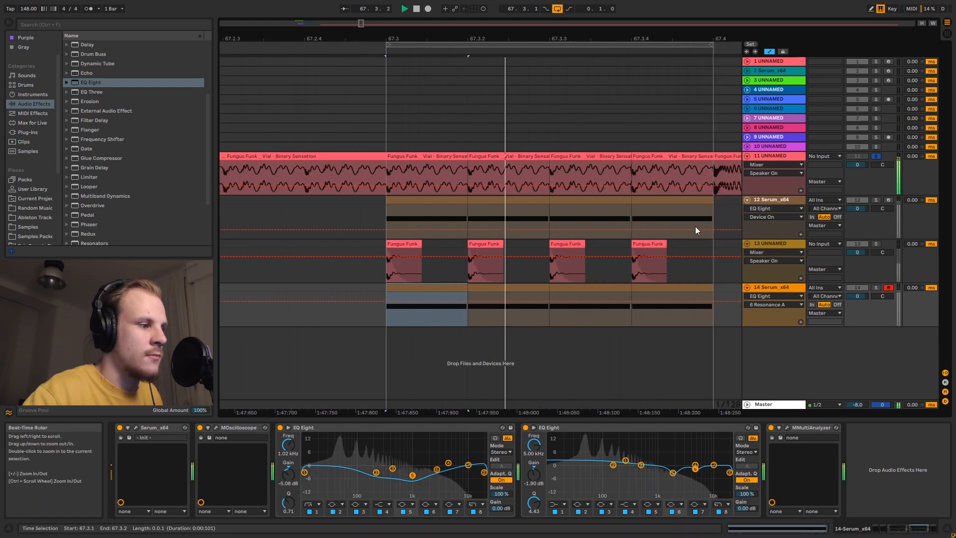
Step: Solo track 14 and play its Serum bass for comparison with the original, and stop playback
{"action": "left_click", "coordinate": [875, 287]}
{"action": "key", "text": "space"}
{"action": "key", "text": "space"}
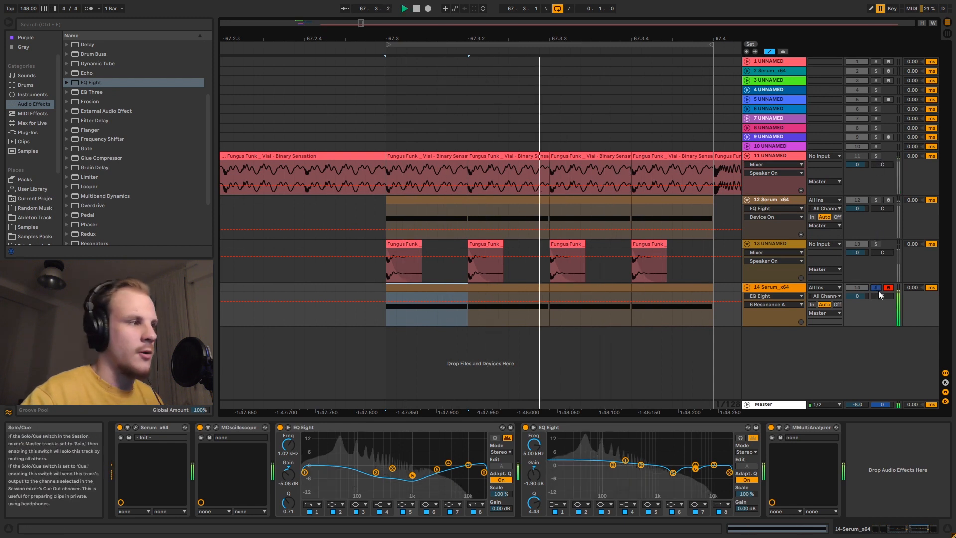
{"action": "key", "text": "space"}
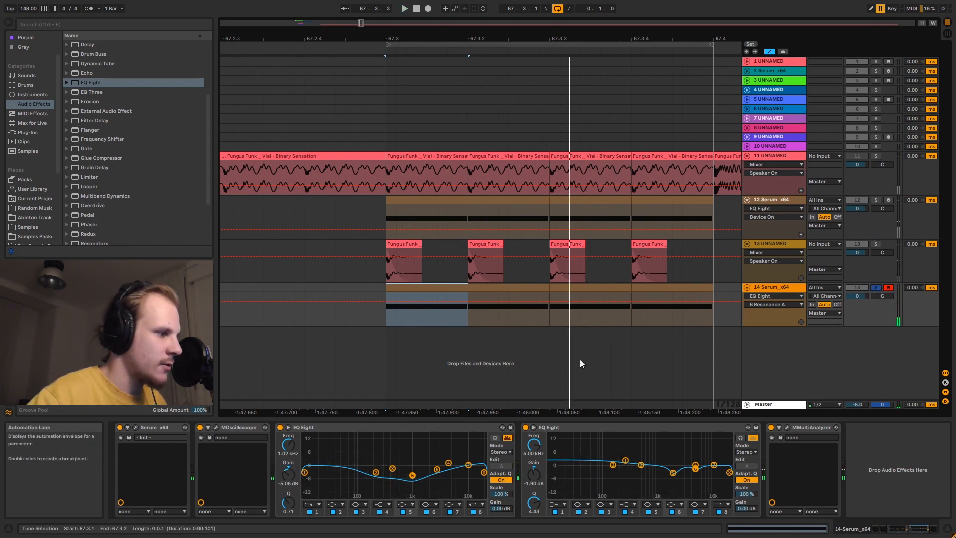
Step: Set the Env 2 decay in track 14's Serum to 103 ms during playback and compare it with the original bass on track 11
{"action": "left_click", "coordinate": [136, 427]}
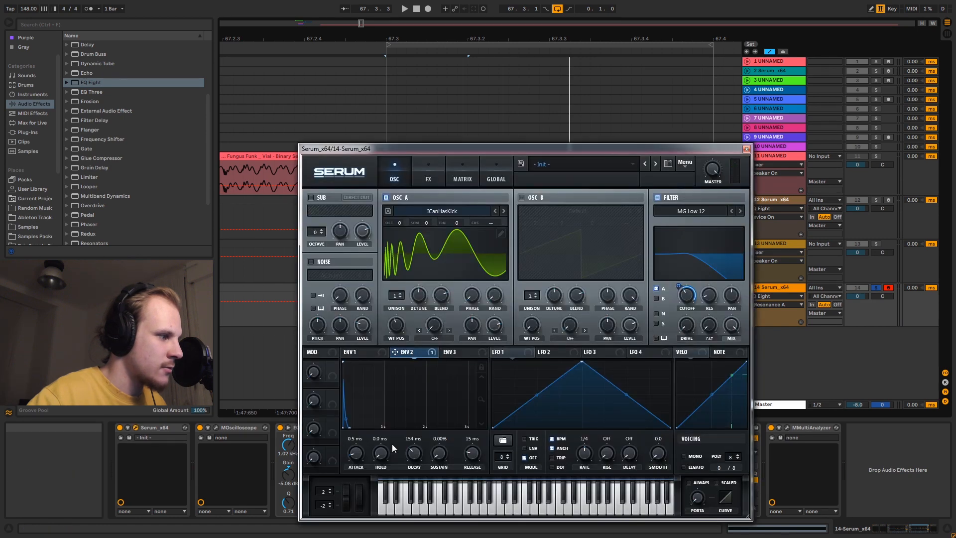
{"action": "left_click_drag", "start_coordinate": [479, 393], "coordinate": [478, 442]}
{"action": "key", "text": "space"}
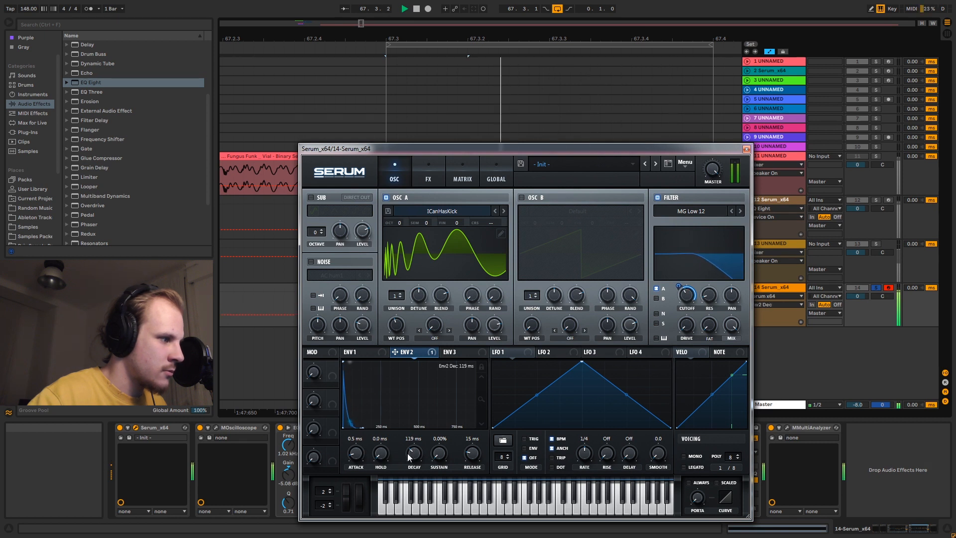
{"action": "left_click_drag", "start_coordinate": [408, 456], "coordinate": [408, 457]}
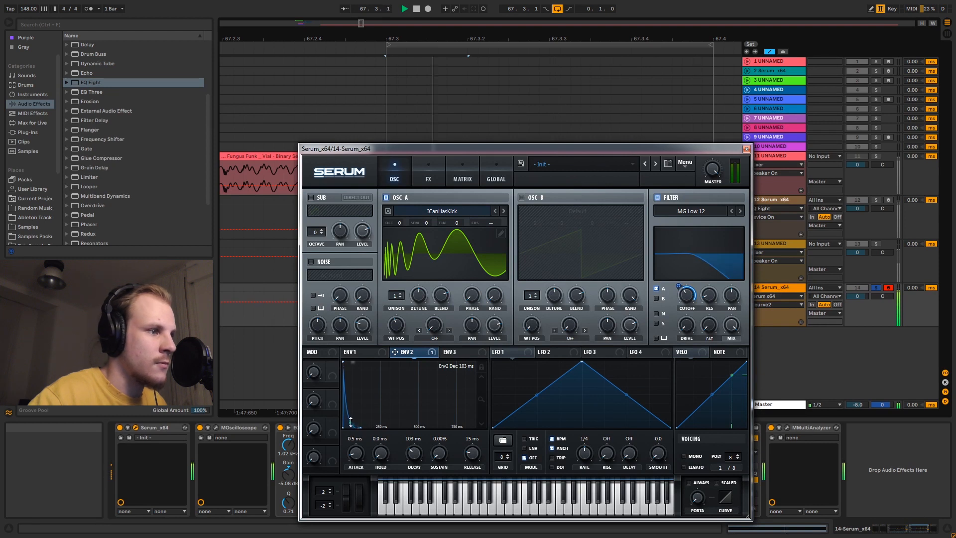
{"action": "left_click", "coordinate": [877, 156]}
{"action": "left_click", "coordinate": [876, 287]}
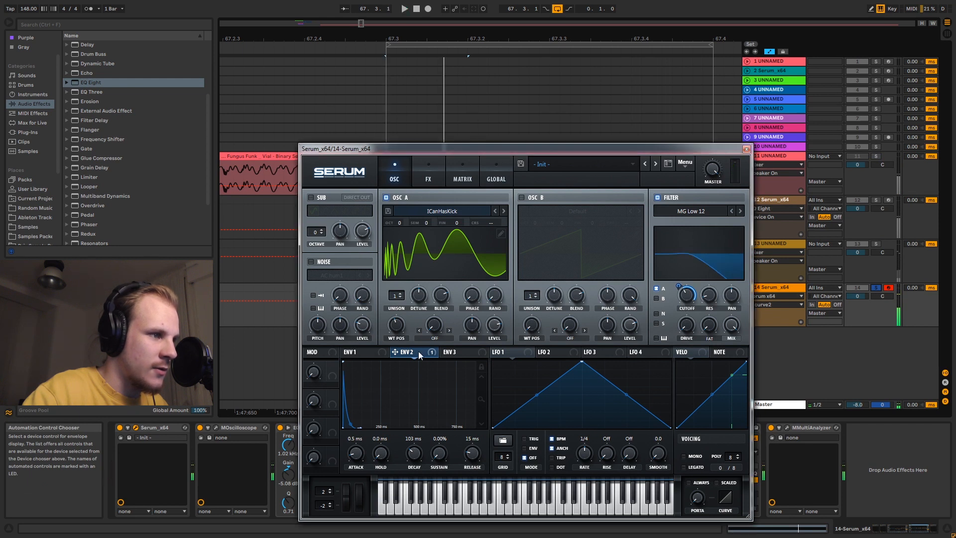
Step: Set the Env 2 modulation amount on Serum's filter cutoff to 54 while auditioning the bass
{"action": "left_click", "coordinate": [688, 297]}
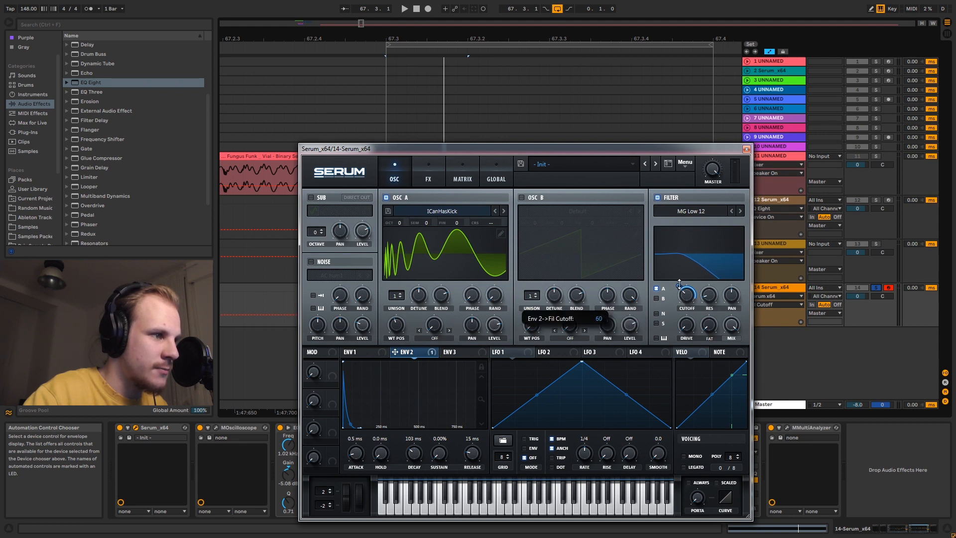
{"action": "key", "text": "space"}
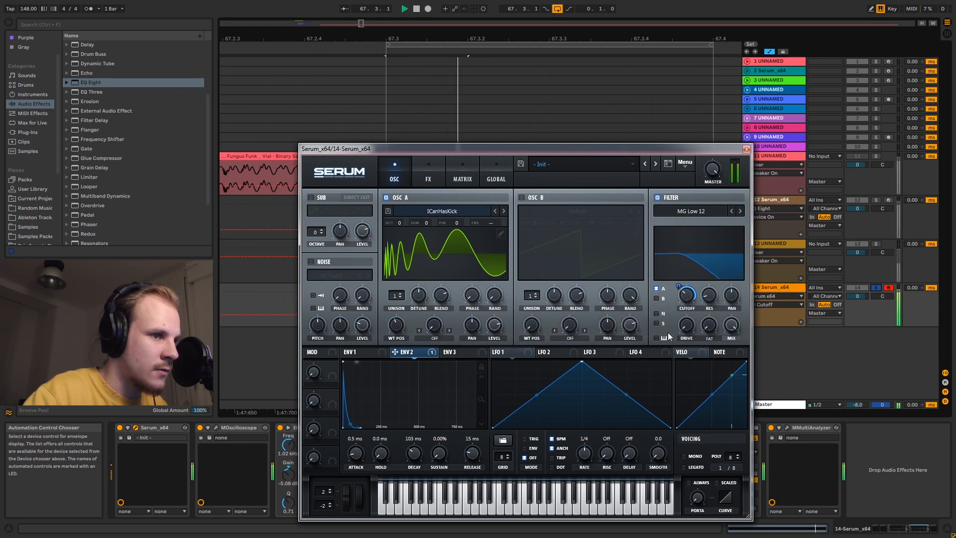
{"action": "key", "text": "space"}
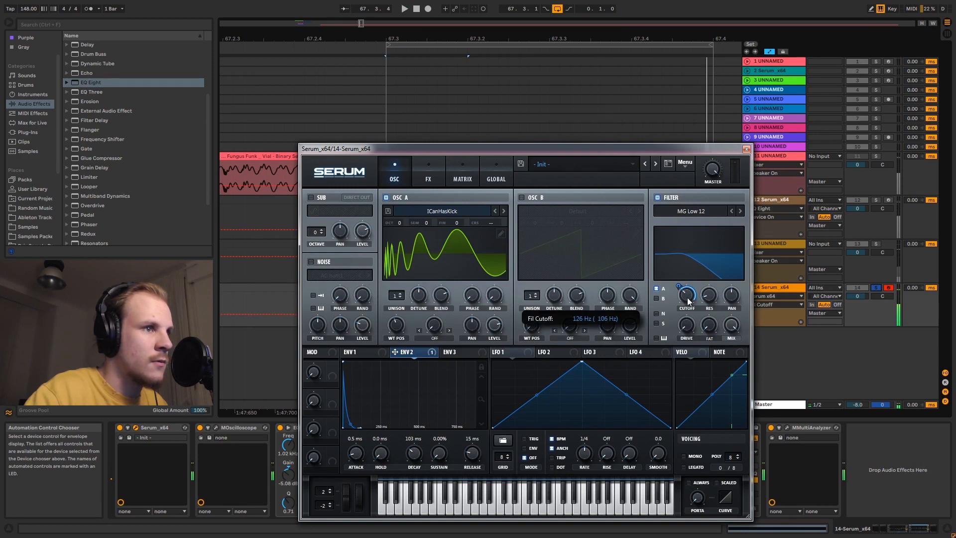
{"action": "key", "text": "space"}
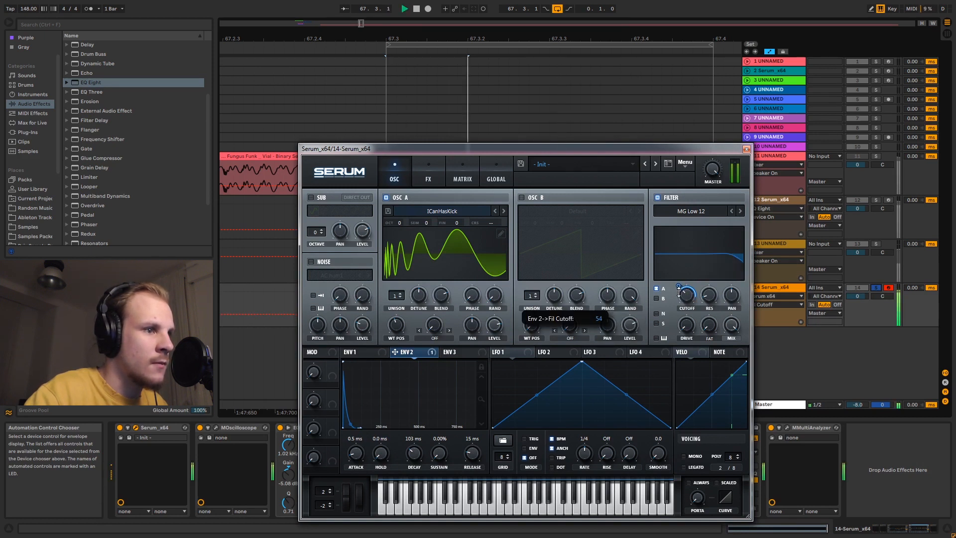
{"action": "key", "text": "space"}
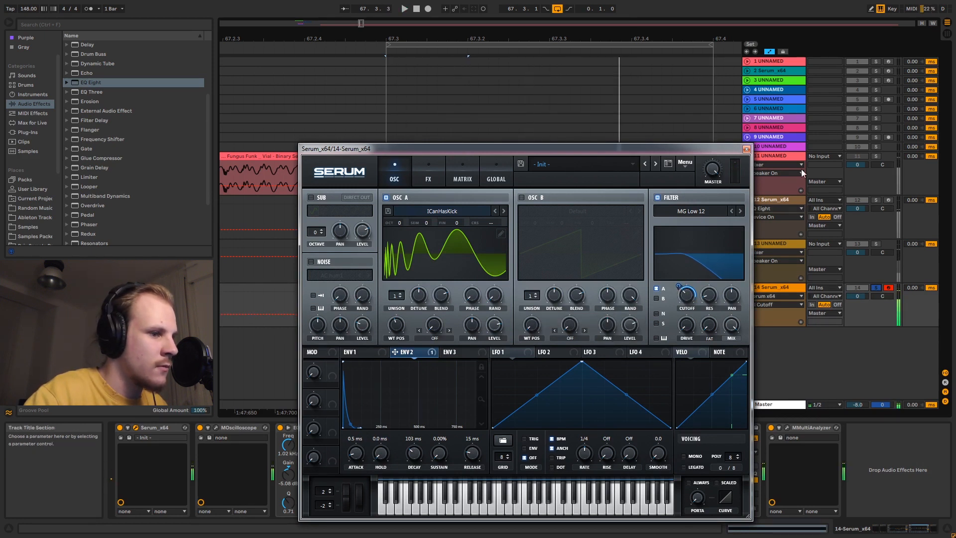
Step: Solo the original bass on track 11 and the Serum bass on track 14 in turn, and check MMultiAnalyzer
{"action": "left_click", "coordinate": [877, 156]}
{"action": "left_click", "coordinate": [746, 149]}
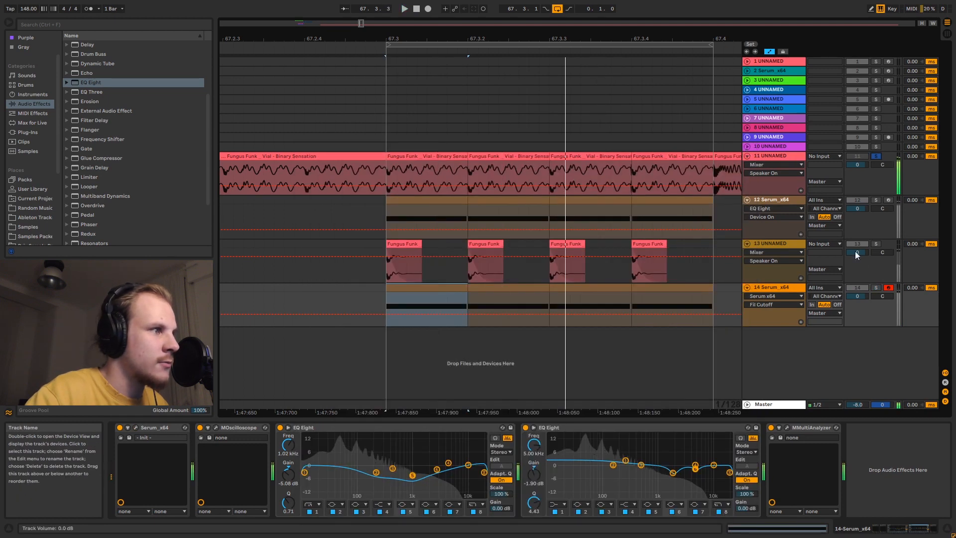
{"action": "left_click", "coordinate": [876, 288]}
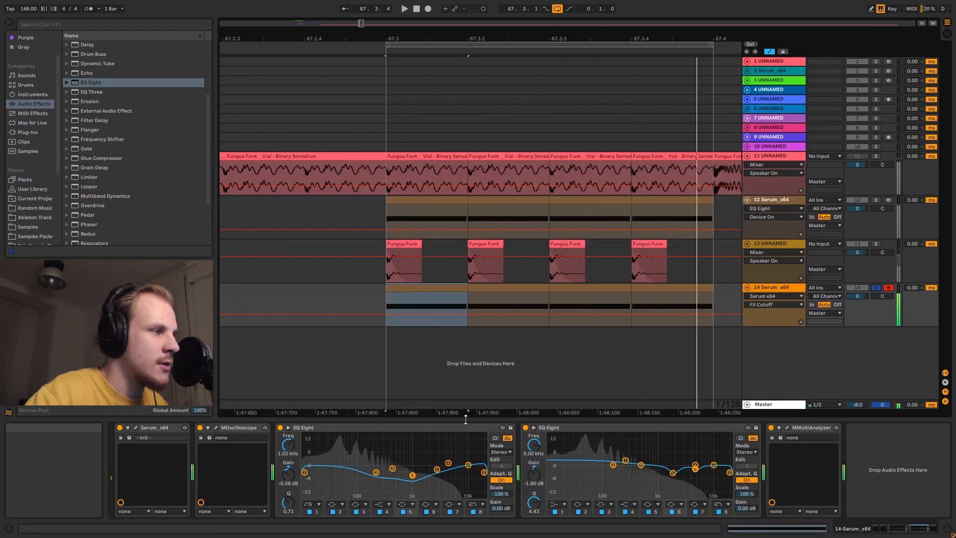
{"action": "left_click", "coordinate": [787, 427]}
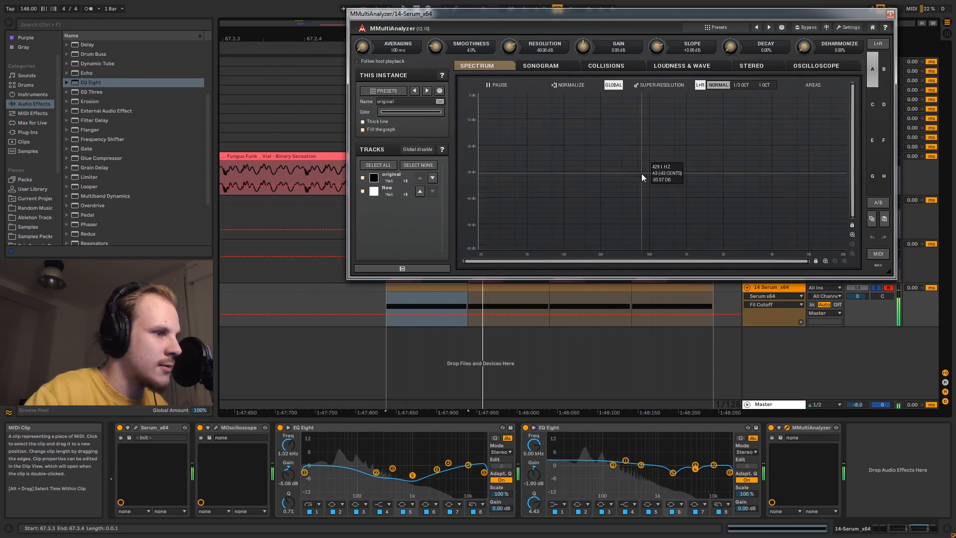
{"action": "left_click", "coordinate": [892, 14]}
Step: Adjust the decay curve of Serum's Env 2 during playback, compare against the original on track 11, and close Serum
{"action": "left_click", "coordinate": [137, 426]}
{"action": "key", "text": "space"}
{"action": "mouse_move", "coordinate": [681, 287]}
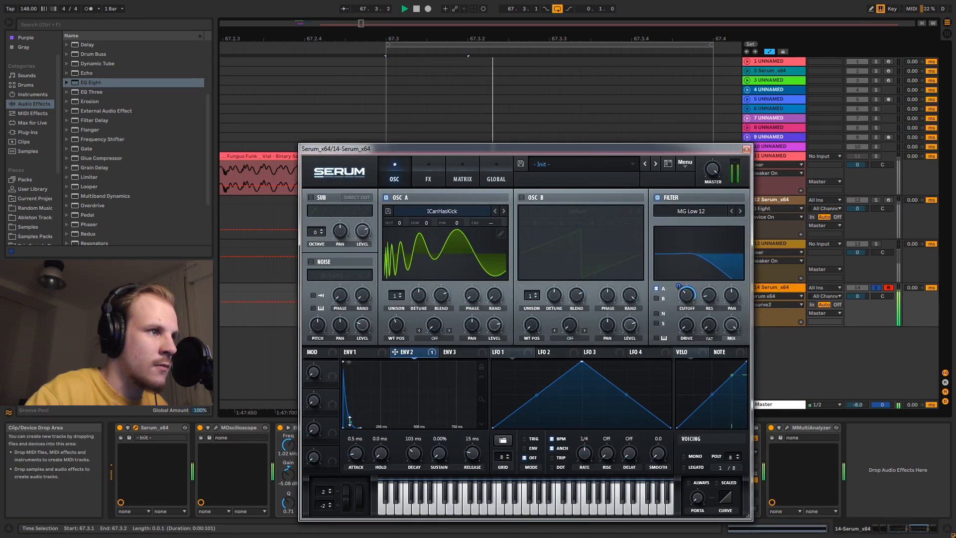
{"action": "left_click", "coordinate": [876, 156]}
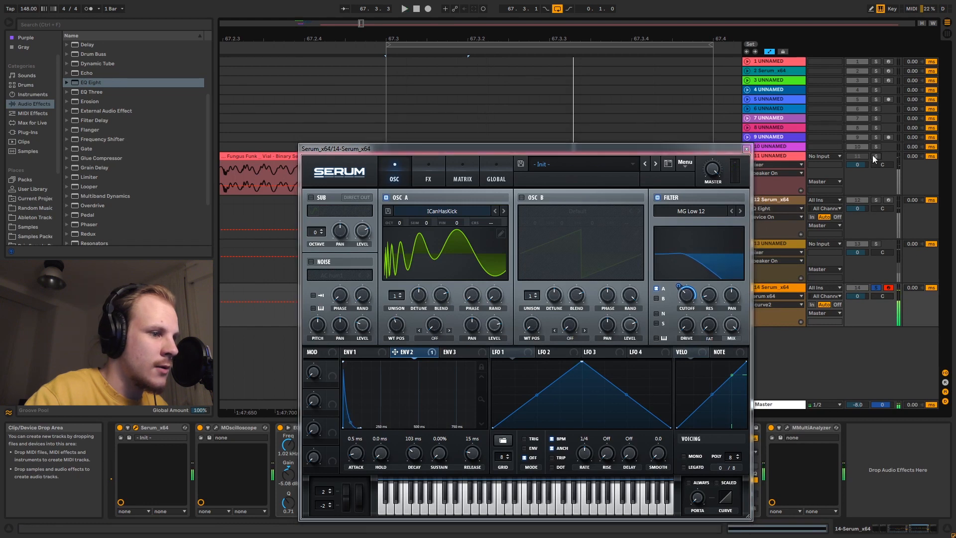
{"action": "key", "text": "space"}
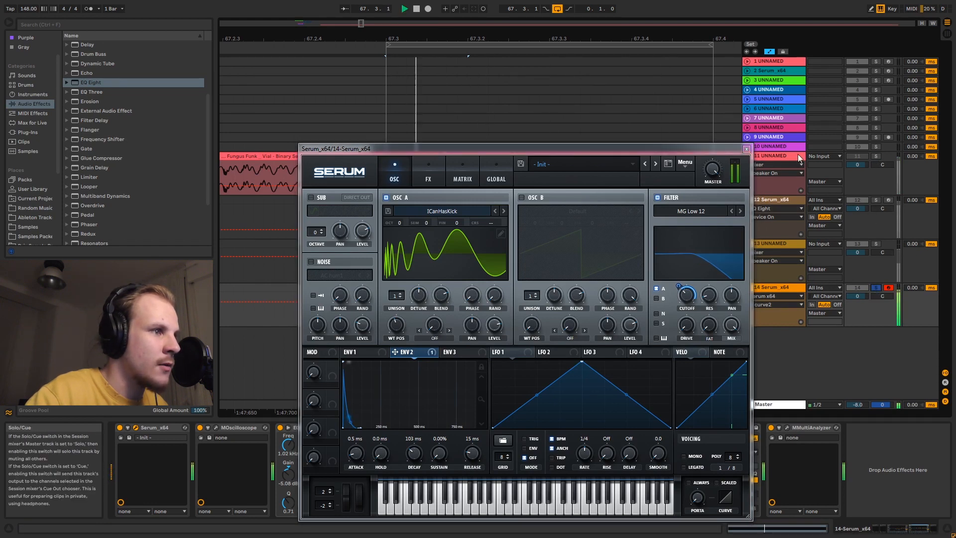
{"action": "left_click", "coordinate": [746, 148]}
{"action": "key", "text": "space"}
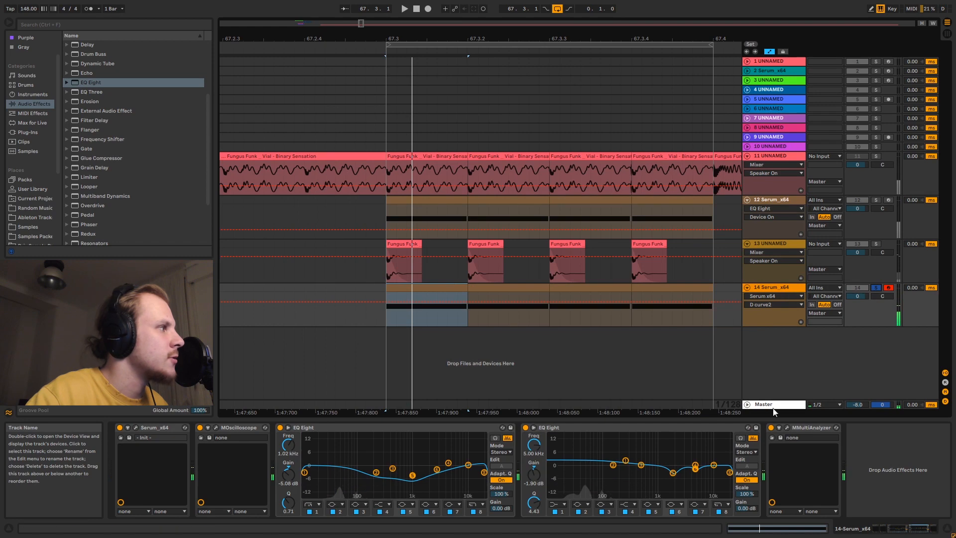
Step: Play the Serum bass and compare its spectrum with the original's in MMultiAnalyzer
{"action": "left_click", "coordinate": [788, 428]}
{"action": "key", "text": "space"}
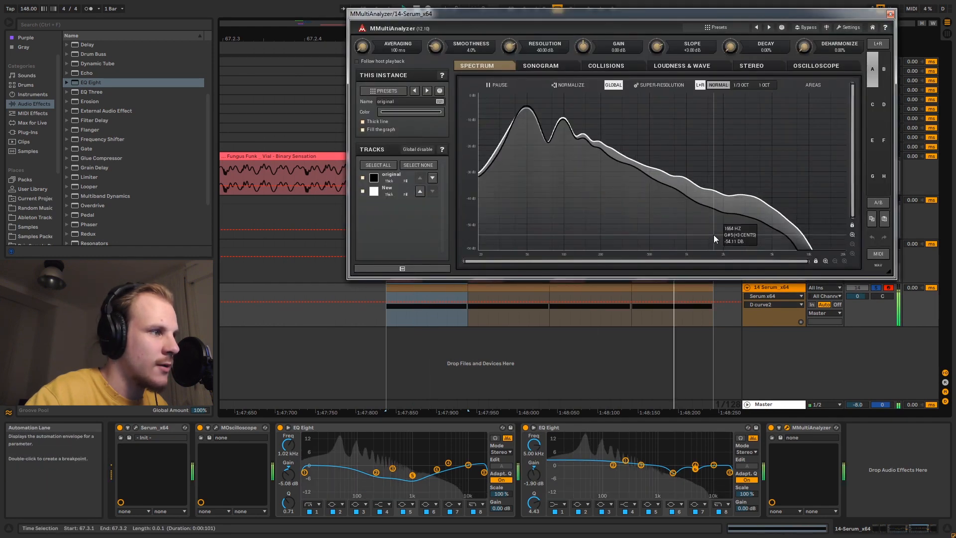
{"action": "key", "text": "space"}
{"action": "left_click", "coordinate": [890, 13]}
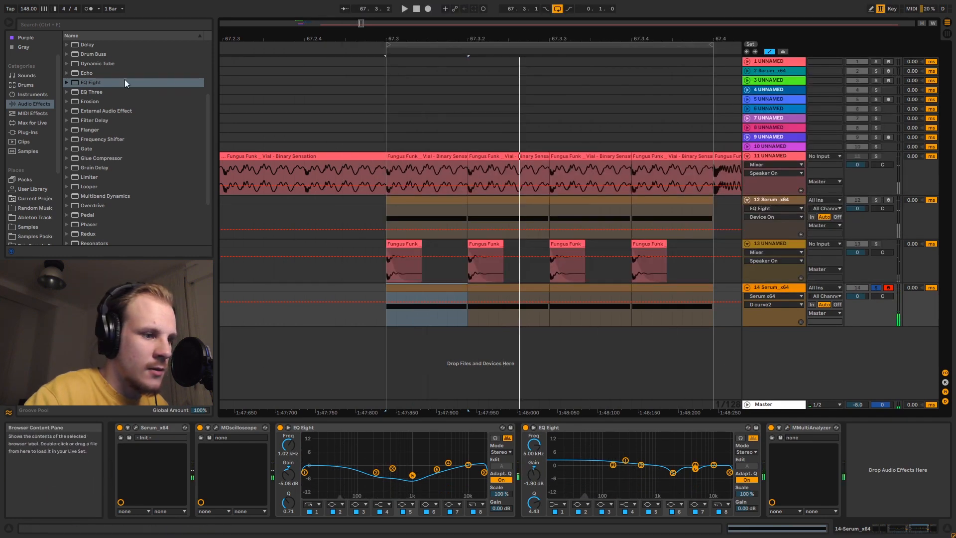
Step: Add a third EQ Eight before MMultiAnalyzer on track 14 and make its band 8 a high shelf at 188 Hz with 2.14 dB gain
{"action": "left_click", "coordinate": [88, 82]}
{"action": "left_click_drag", "start_coordinate": [747, 457], "coordinate": [769, 476]}
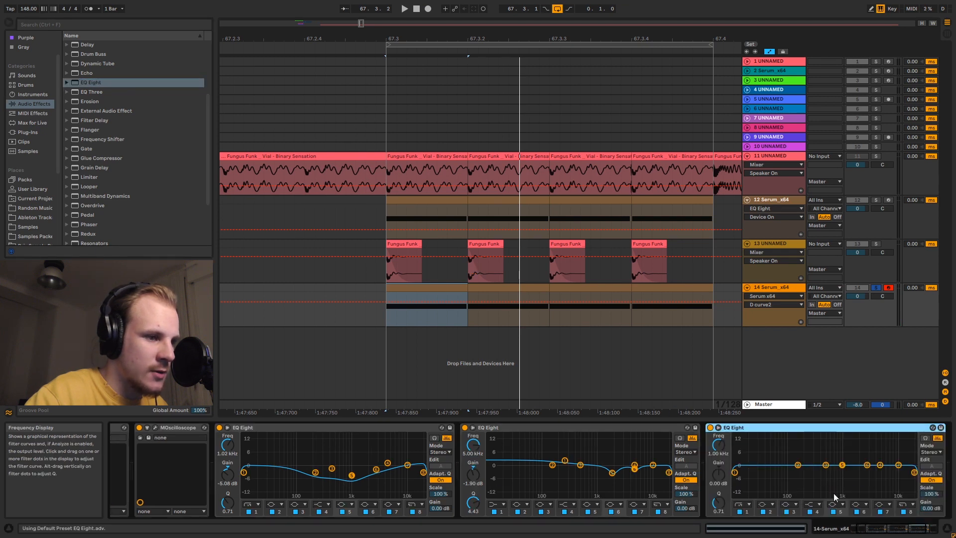
{"action": "left_click", "coordinate": [902, 506]}
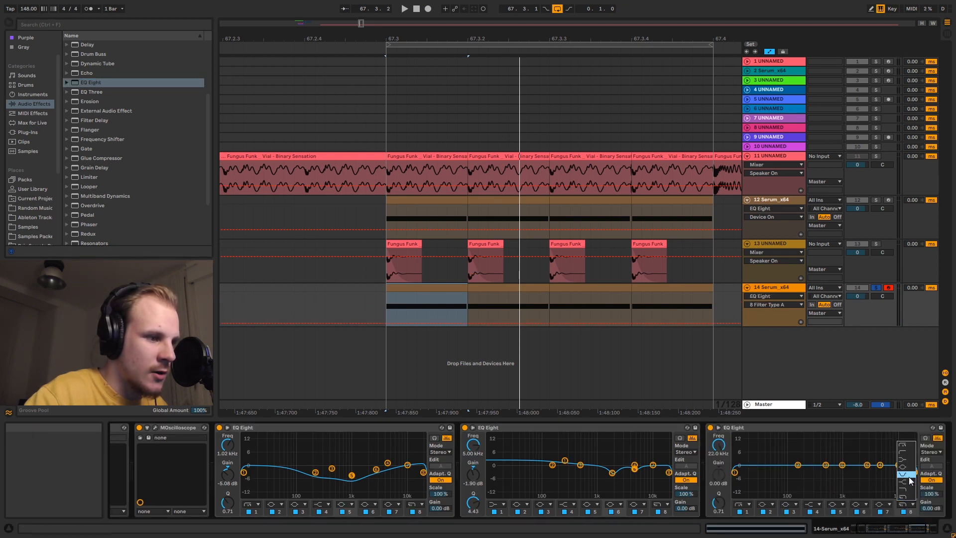
{"action": "left_click", "coordinate": [907, 483]}
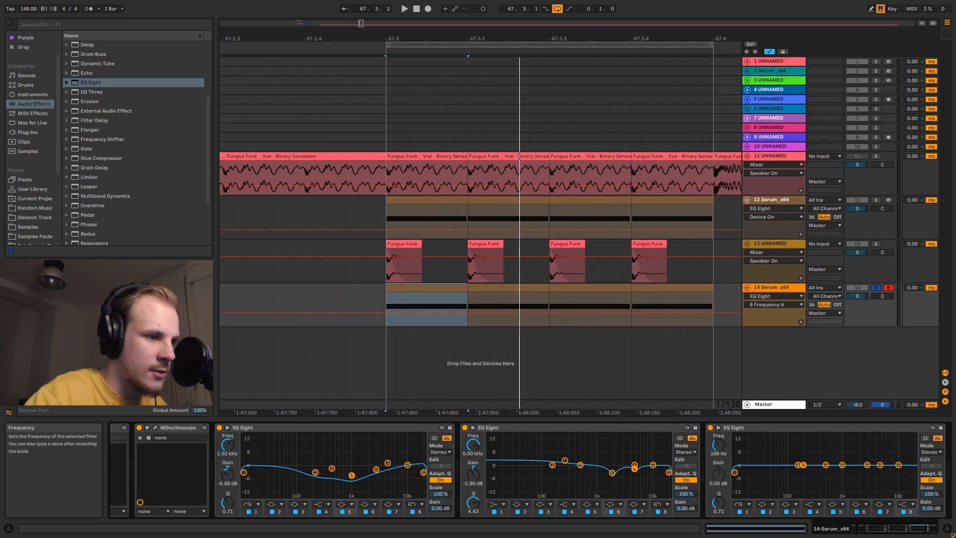
{"action": "left_click", "coordinate": [719, 470]}
{"action": "left_click_drag", "start_coordinate": [719, 474], "coordinate": [718, 466]}
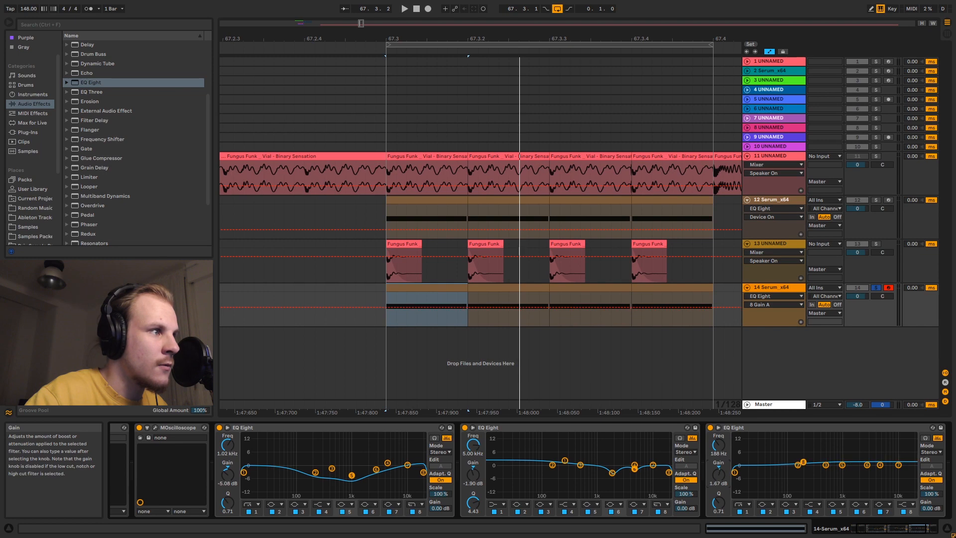
{"action": "scroll", "coordinate": [910, 500], "scroll_direction": "down", "scroll_amount": 3}
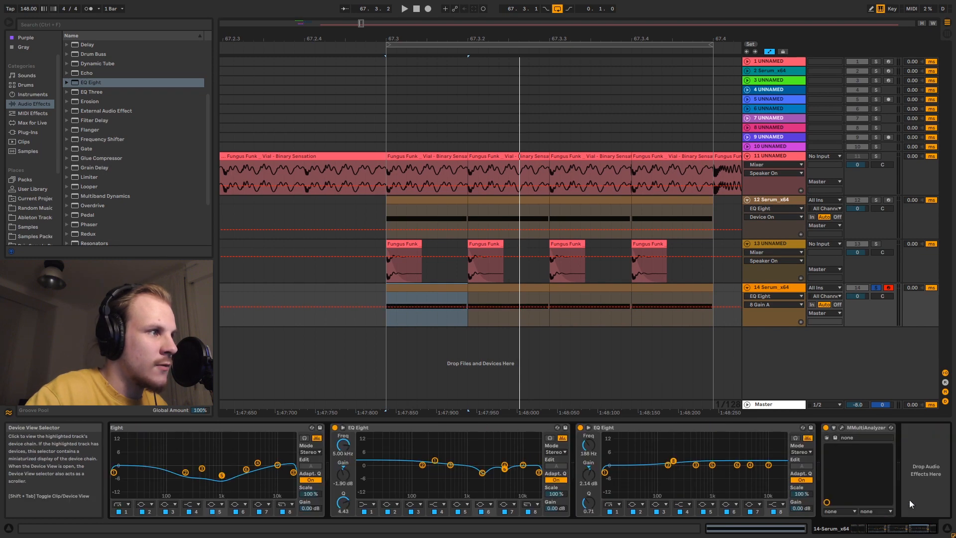
Step: Compare the spectrum with the third EQ Eight bypassed and enabled in MMultiAnalyzer, and set its band 8 frequency to 156 Hz
{"action": "left_click", "coordinate": [842, 428]}
{"action": "left_click", "coordinate": [581, 427]}
{"action": "key", "text": "space"}
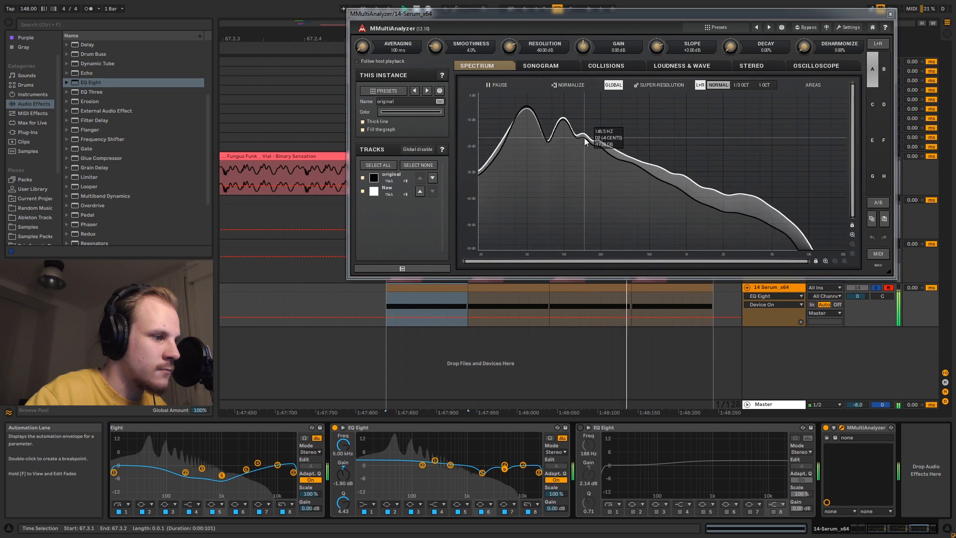
{"action": "left_click", "coordinate": [582, 427]}
{"action": "left_click_drag", "start_coordinate": [591, 447], "coordinate": [592, 449]}
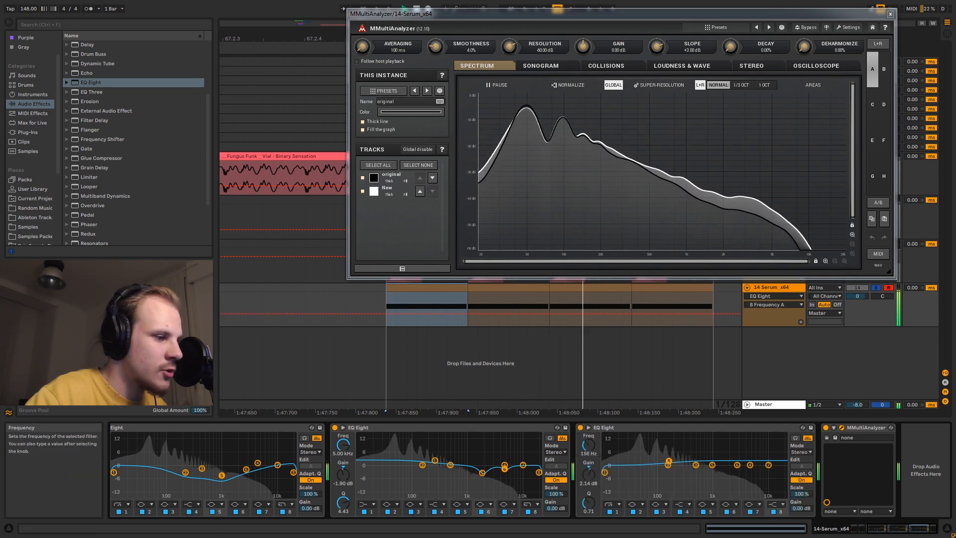
Step: Turn off band 1 of the third EQ Eight, set band 8's gain to 3.10 dB, and stop playback
{"action": "left_click", "coordinate": [609, 511]}
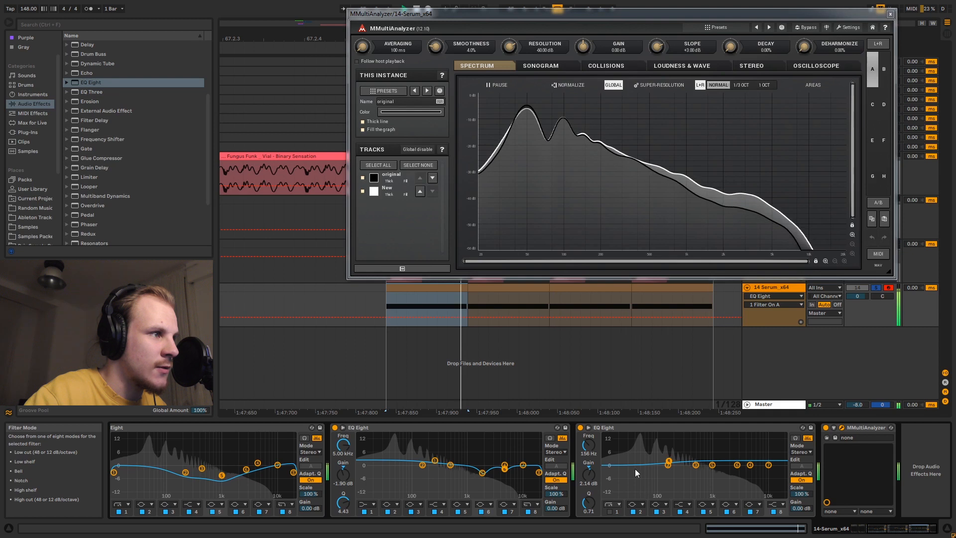
{"action": "left_click_drag", "start_coordinate": [590, 476], "coordinate": [591, 476]}
{"action": "key", "text": "space"}
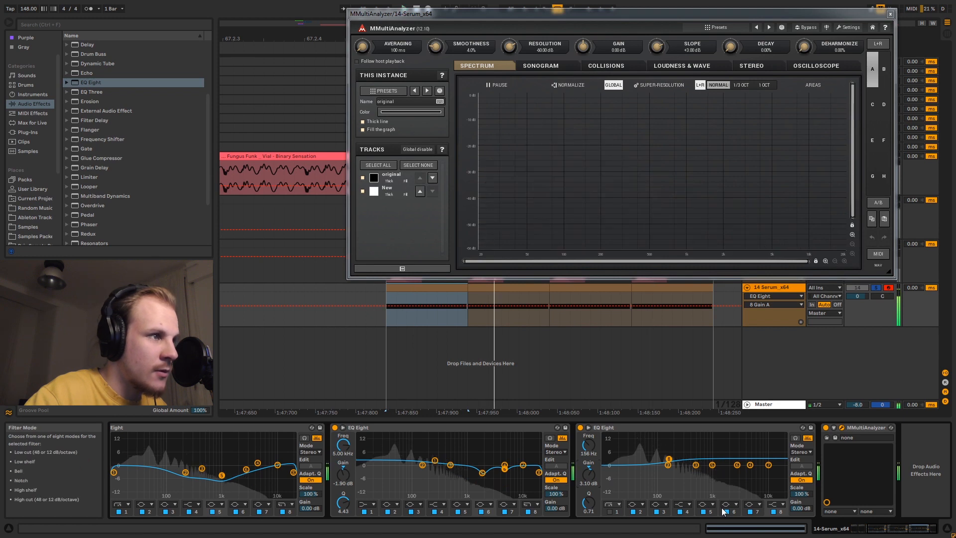
Step: Make band 5 of the third EQ Eight a high shelf at 719 Hz with 4.05 dB gain, checking the spectrum during playback
{"action": "left_click", "coordinate": [706, 507]}
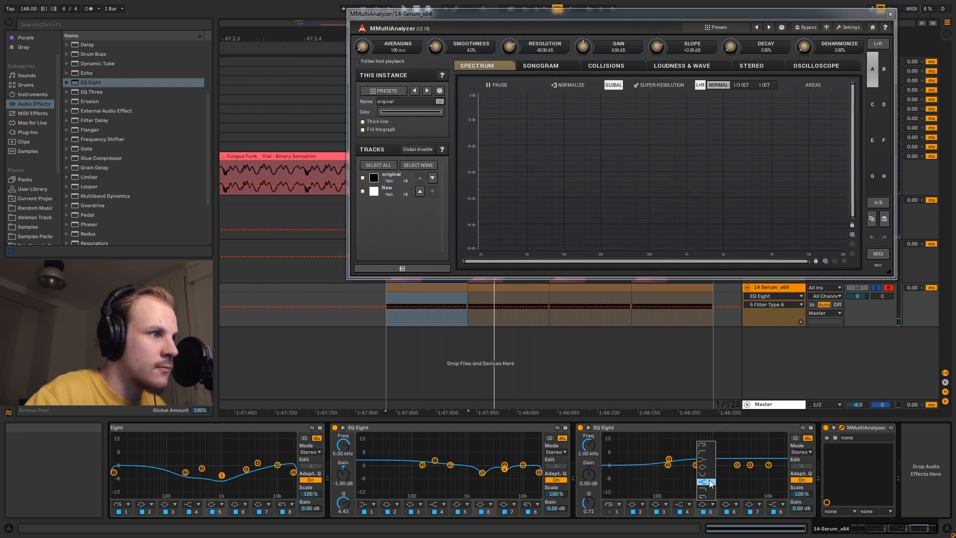
{"action": "left_click", "coordinate": [708, 484]}
{"action": "left_click_drag", "start_coordinate": [590, 447], "coordinate": [589, 442]}
{"action": "key", "text": "space"}
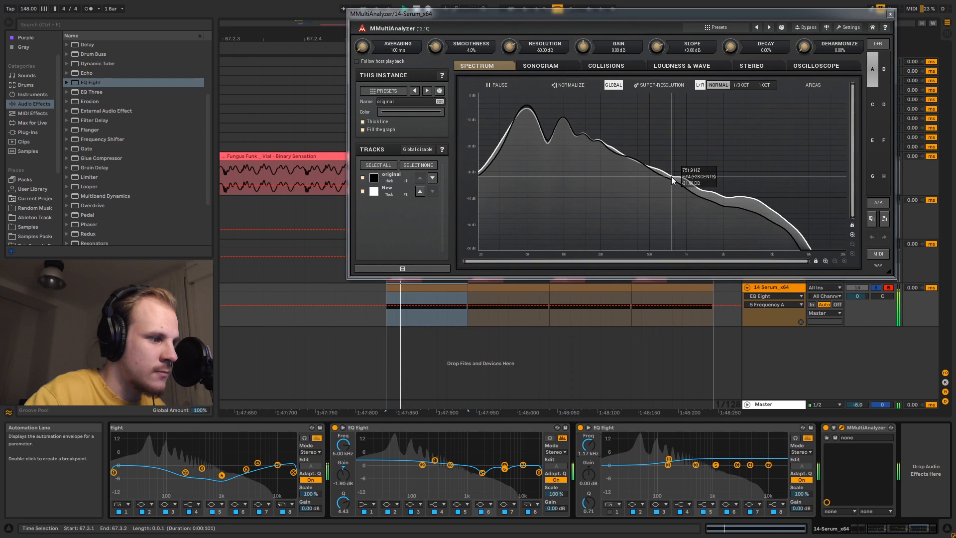
{"action": "mouse_move", "coordinate": [590, 445]}
{"action": "left_mouse_down"}
{"action": "mouse_move", "coordinate": [588, 472]}
{"action": "mouse_move", "coordinate": [589, 462]}
{"action": "left_mouse_up"}
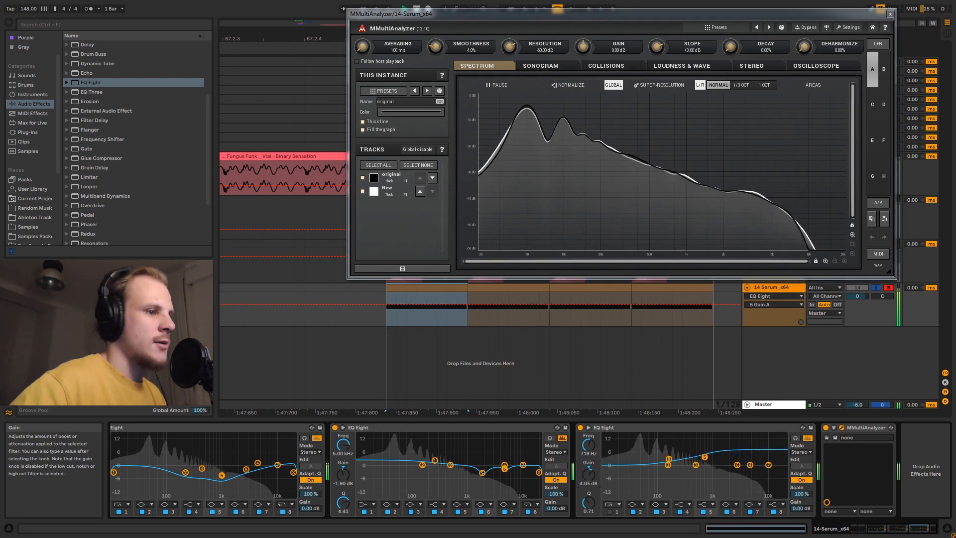
{"action": "key", "text": "space"}
Step: Close MMultiAnalyzer and play the original bass on track 11 against the Serum bass on track 14 by soloing each
{"action": "left_click", "coordinate": [891, 15]}
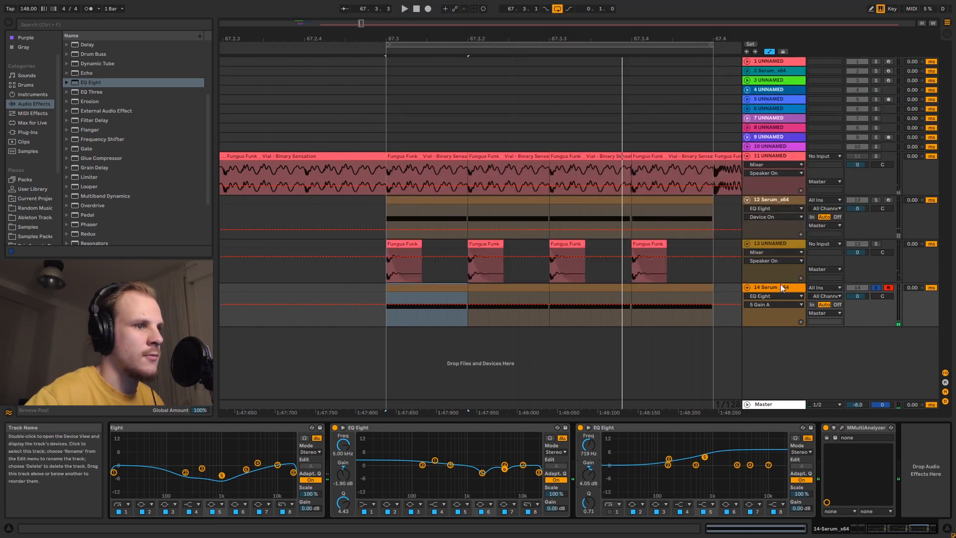
{"action": "left_click", "coordinate": [421, 162]}
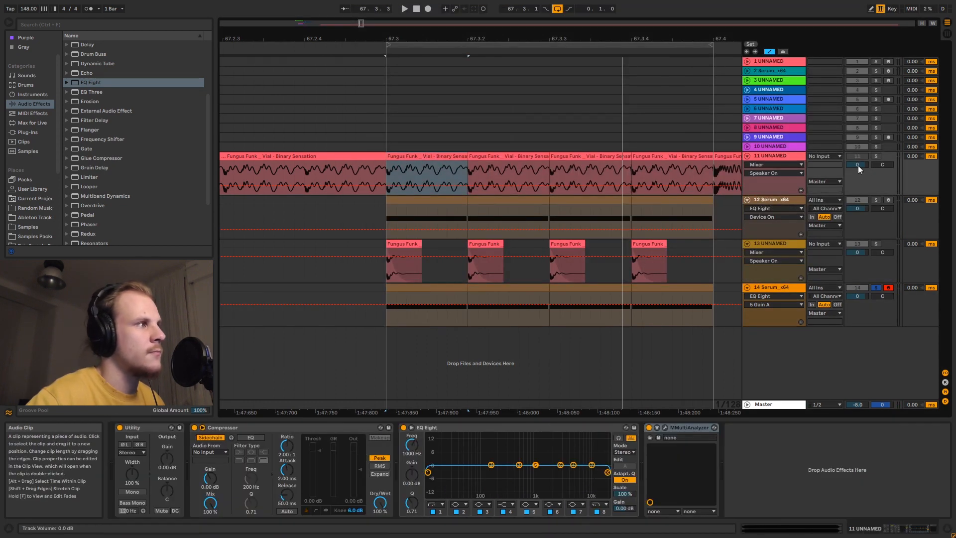
{"action": "key", "text": "space"}
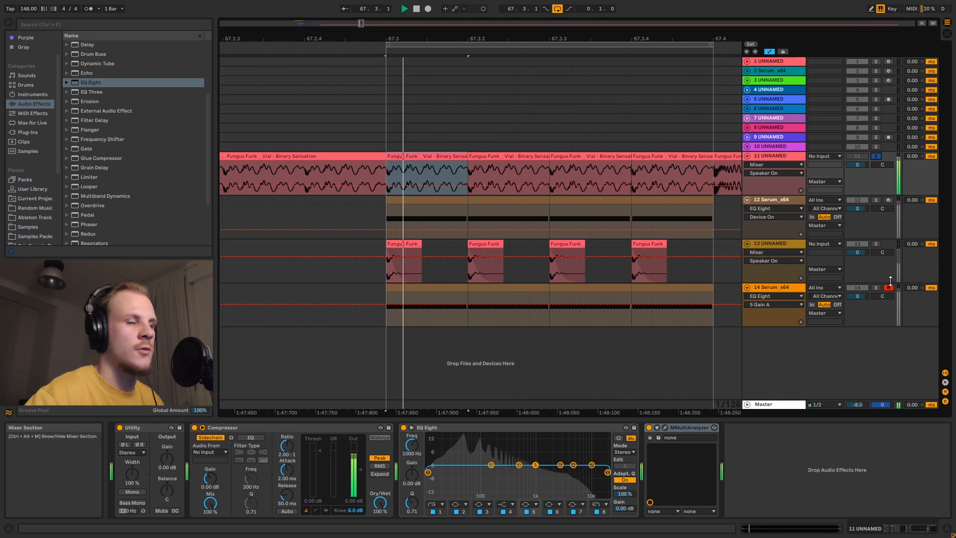
{"action": "left_click", "coordinate": [877, 288]}
{"action": "key", "text": "space"}
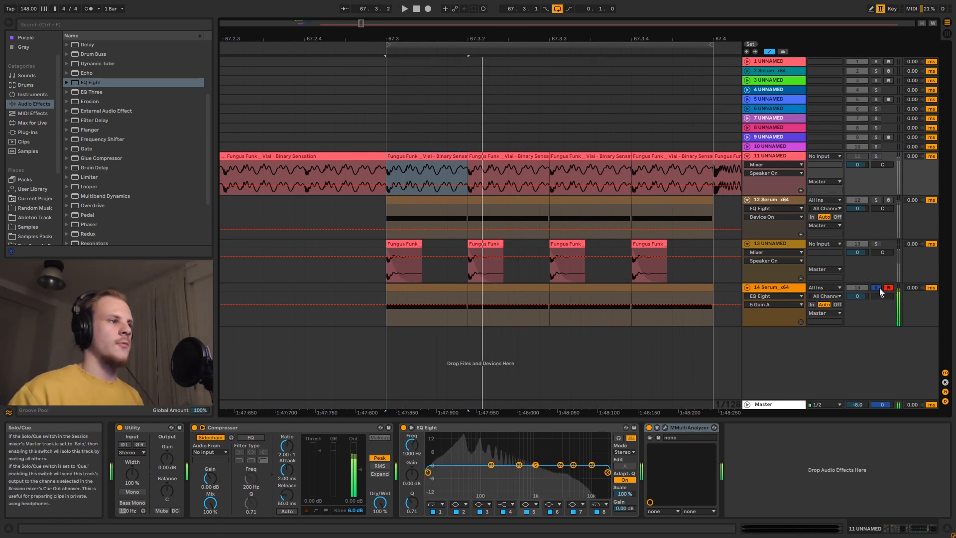
{"action": "left_click_drag", "start_coordinate": [461, 31], "coordinate": [493, 29]}
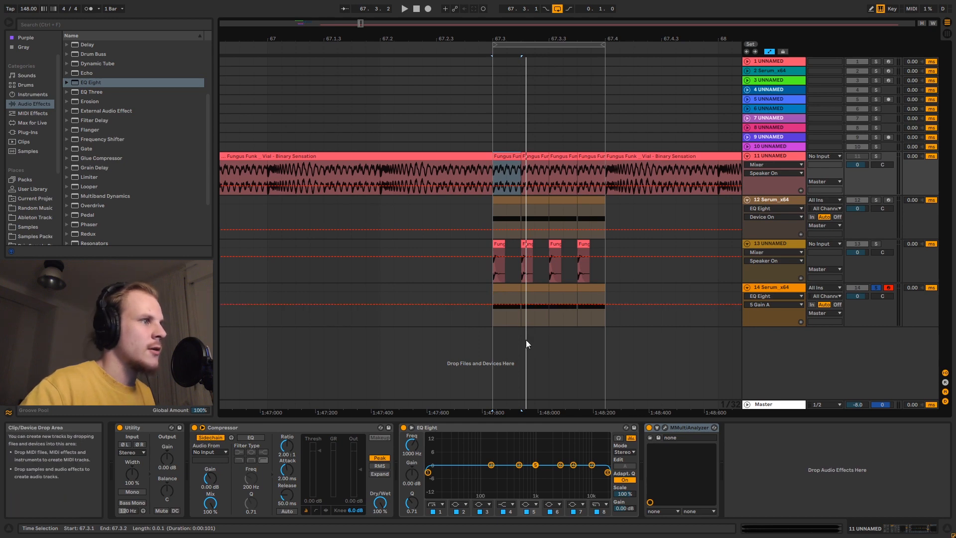
Step: Play the Serum bass on track 14 and compare its spectrum with the original in MMultiAnalyzer, closing the analyzer when finished
{"action": "left_click", "coordinate": [767, 286]}
{"action": "left_click", "coordinate": [843, 426]}
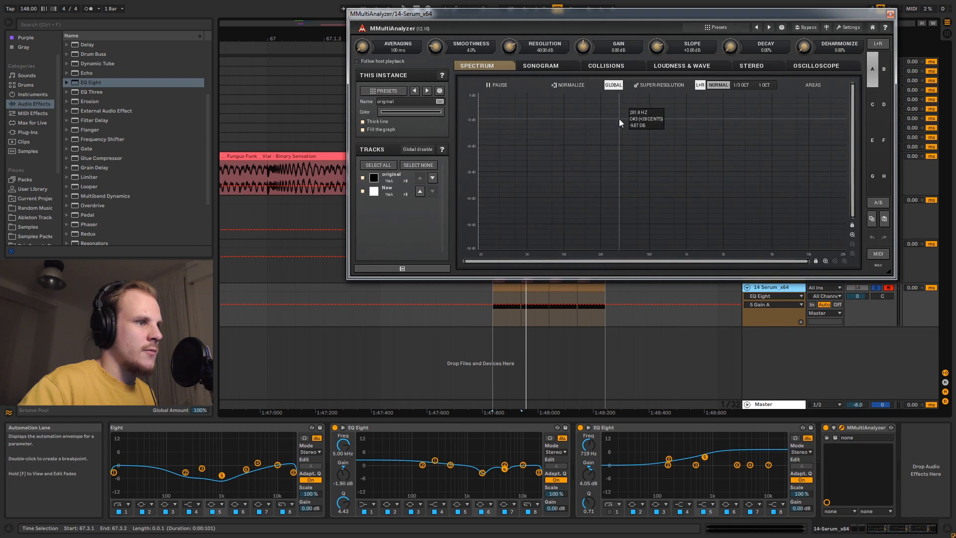
{"action": "key", "text": "space"}
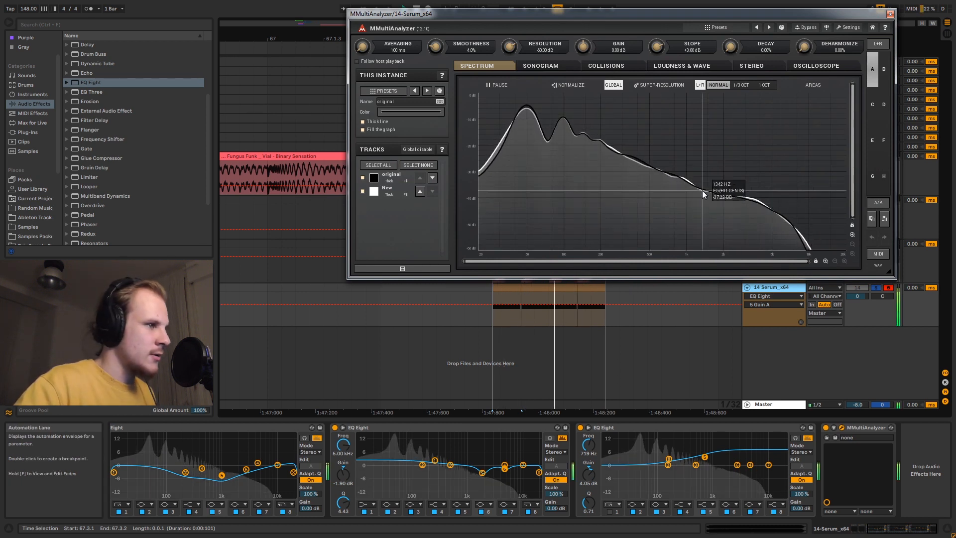
{"action": "key", "text": "space"}
{"action": "left_click", "coordinate": [891, 14]}
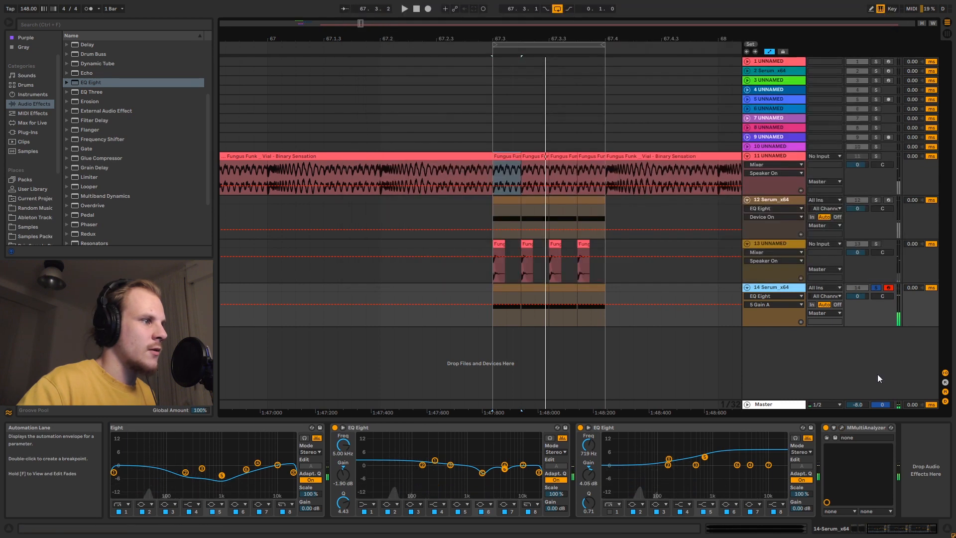
Step: Inspect the Serum bass waveform in MOscilloscope on track 14 during brief playback, closing the oscilloscope when finished
{"action": "left_click_drag", "start_coordinate": [900, 534], "coordinate": [868, 532]}
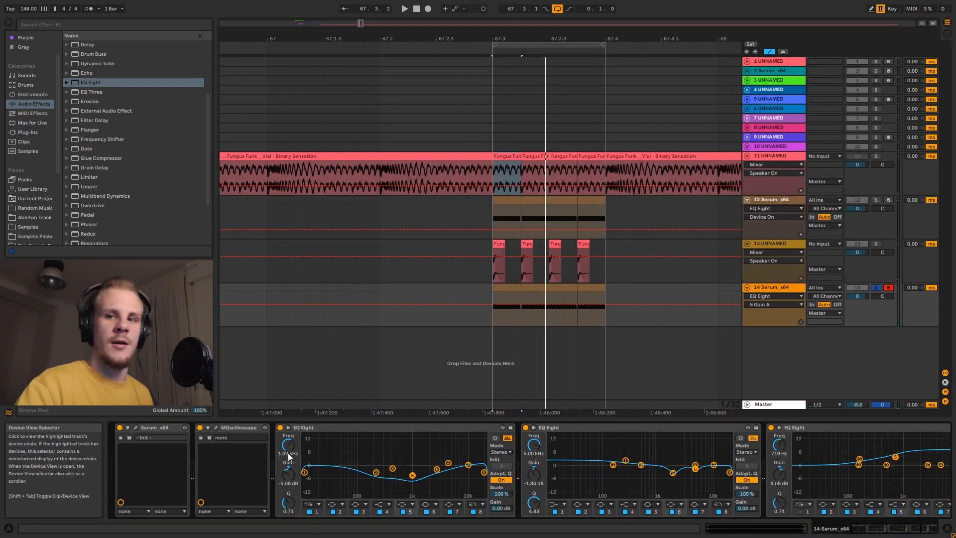
{"action": "left_click", "coordinate": [216, 427]}
{"action": "key", "text": "space"}
{"action": "key", "text": "space"}
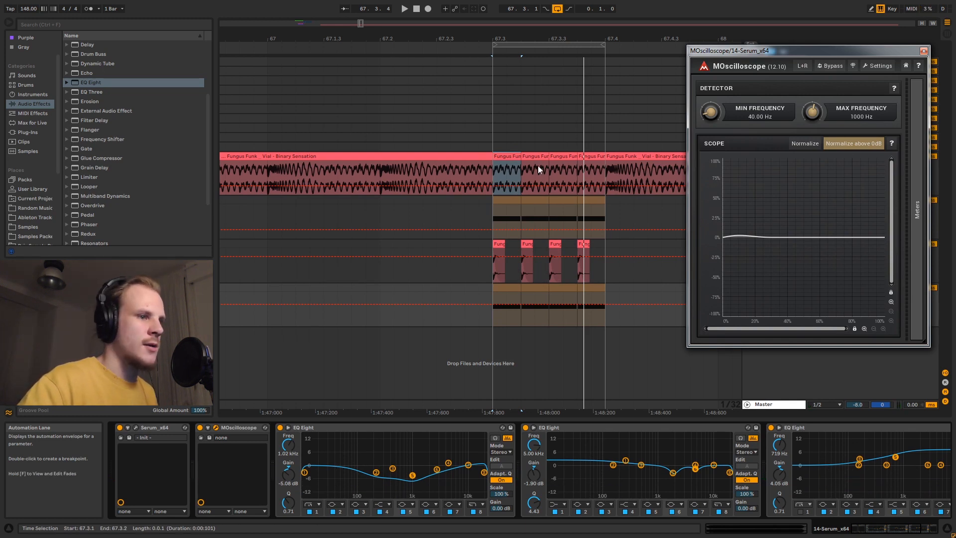
{"action": "left_click", "coordinate": [924, 51]}
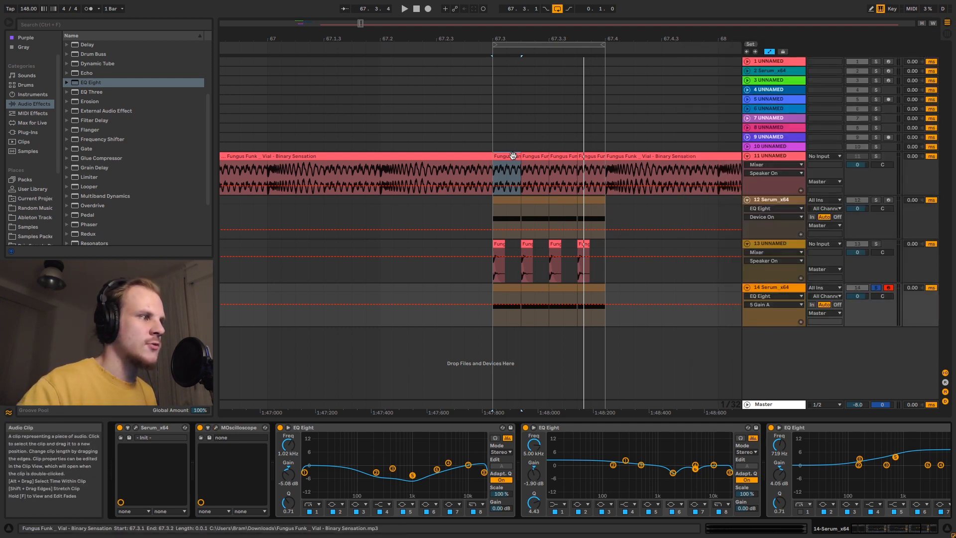